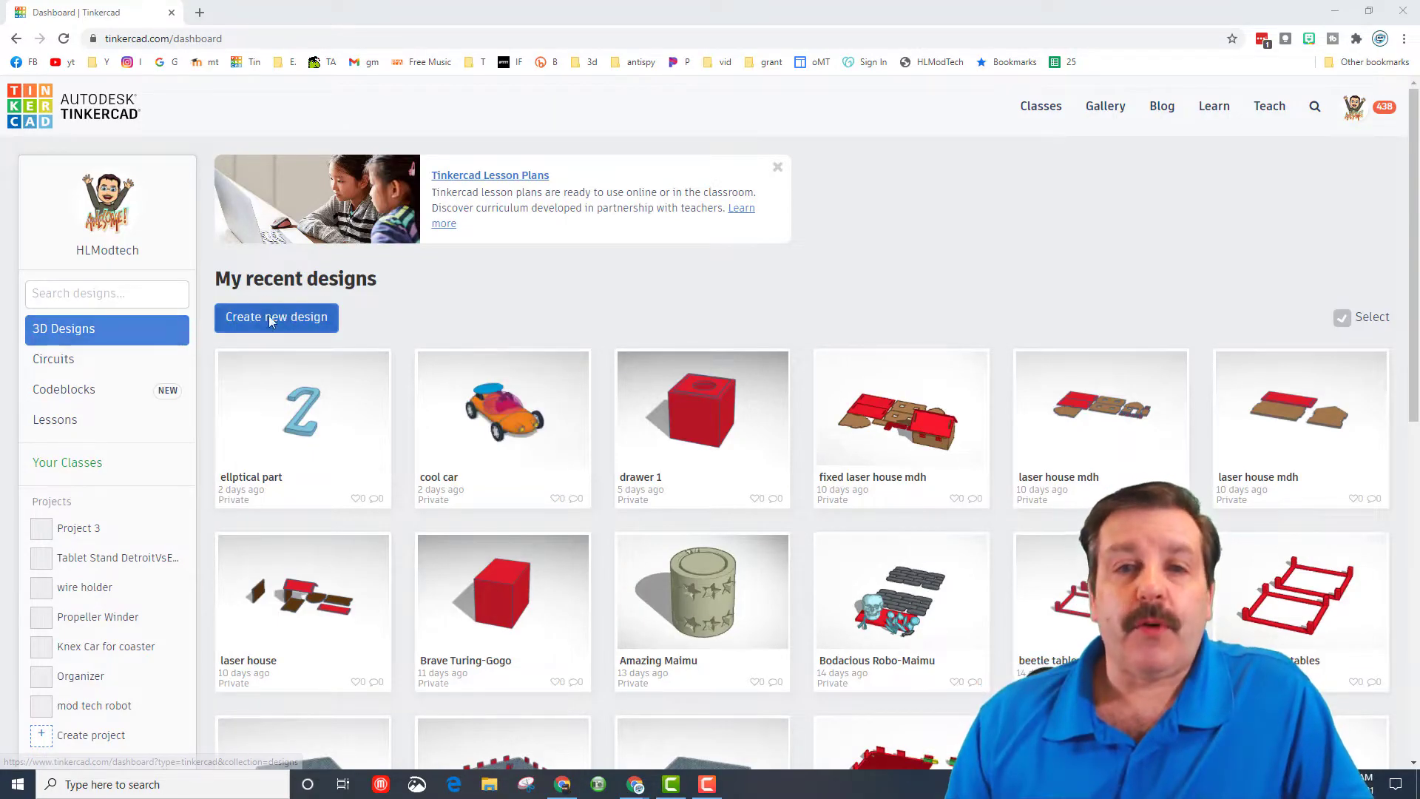
# - Create a new 3D design and name it "pip spinner mdh2"
pyautogui.click(294, 323)
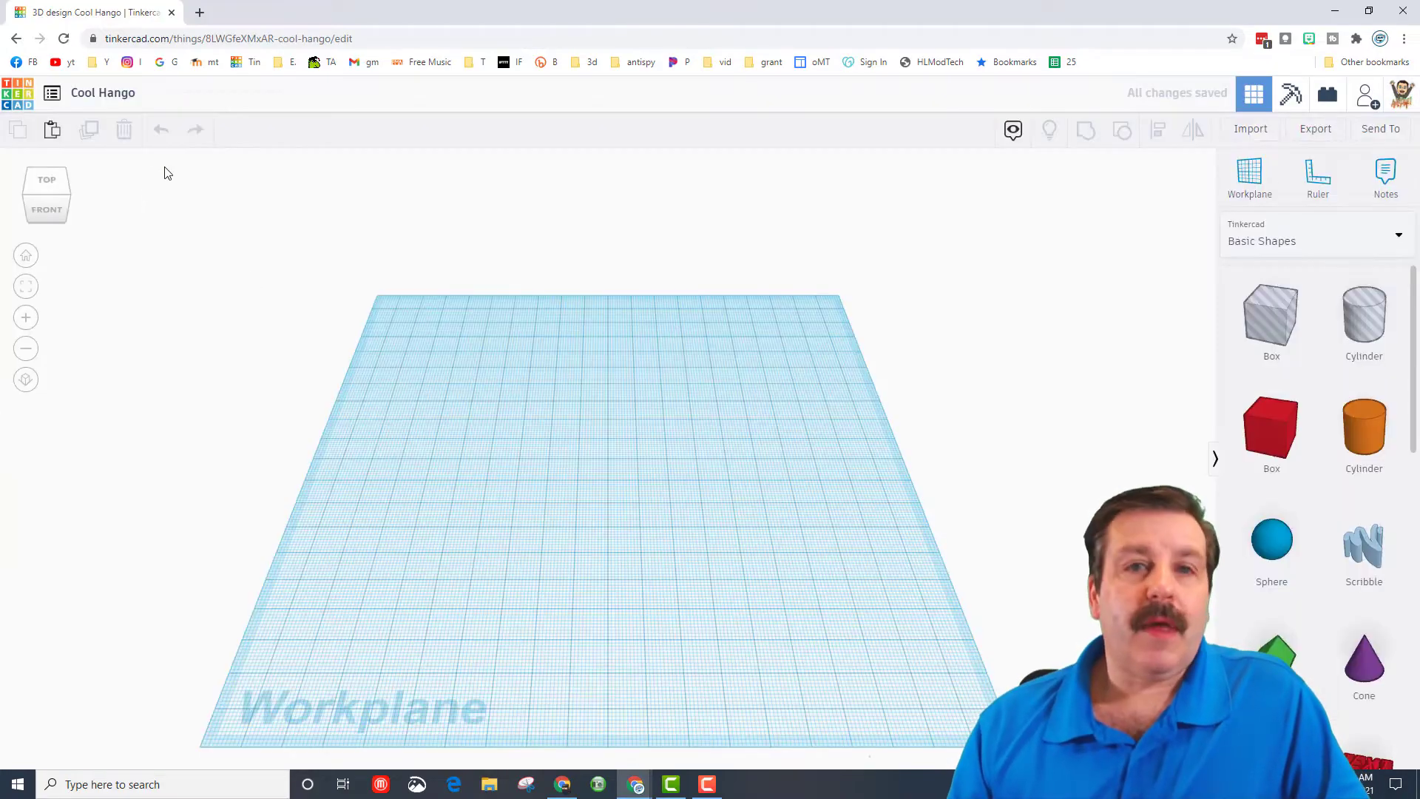
pyautogui.click(116, 94)
pyautogui.write('pip spinner mdh2')
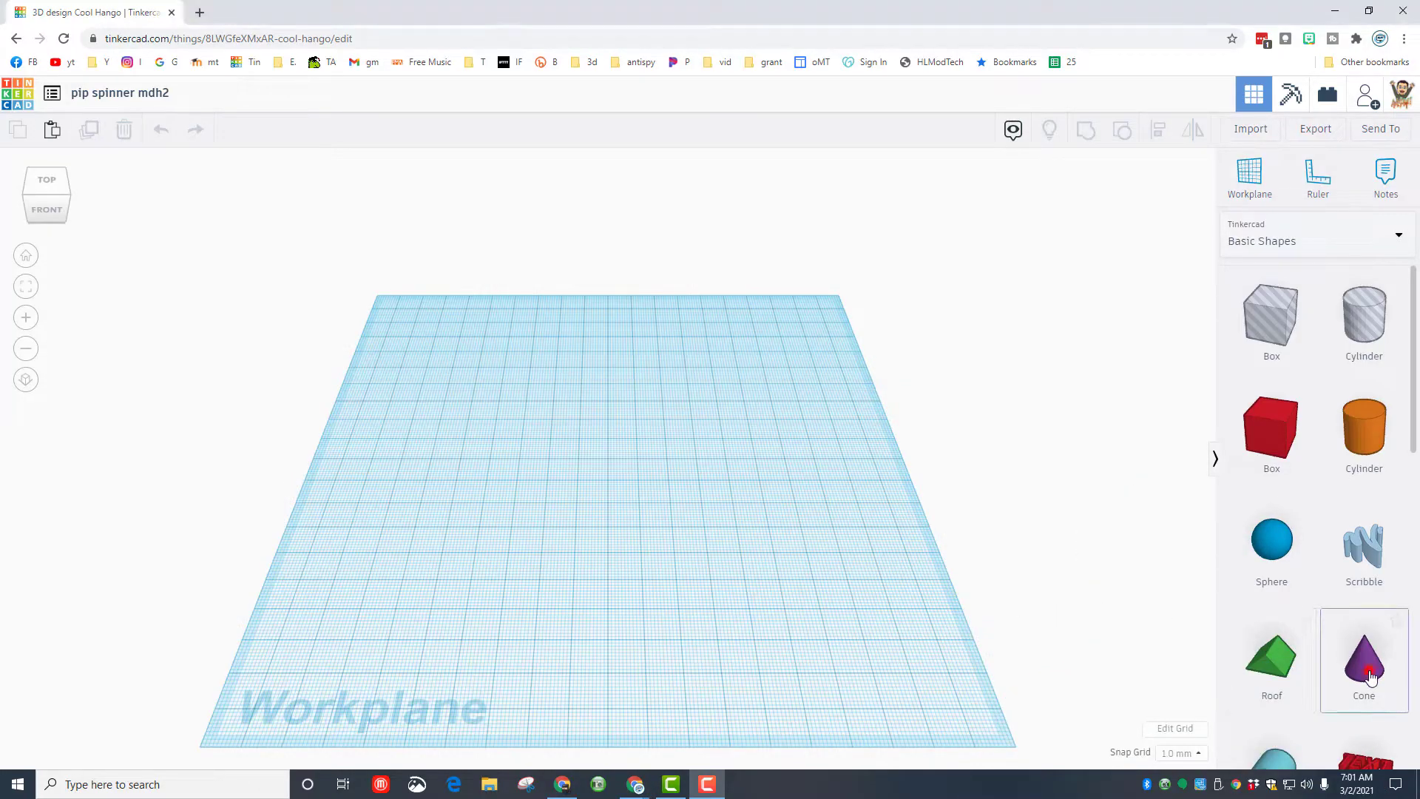
# - Add a cone to the workplane with top radius 5, base radius 9, height 12 and 64 sides
pyautogui.moveTo(1365, 670); pyautogui.dragTo(603, 463)
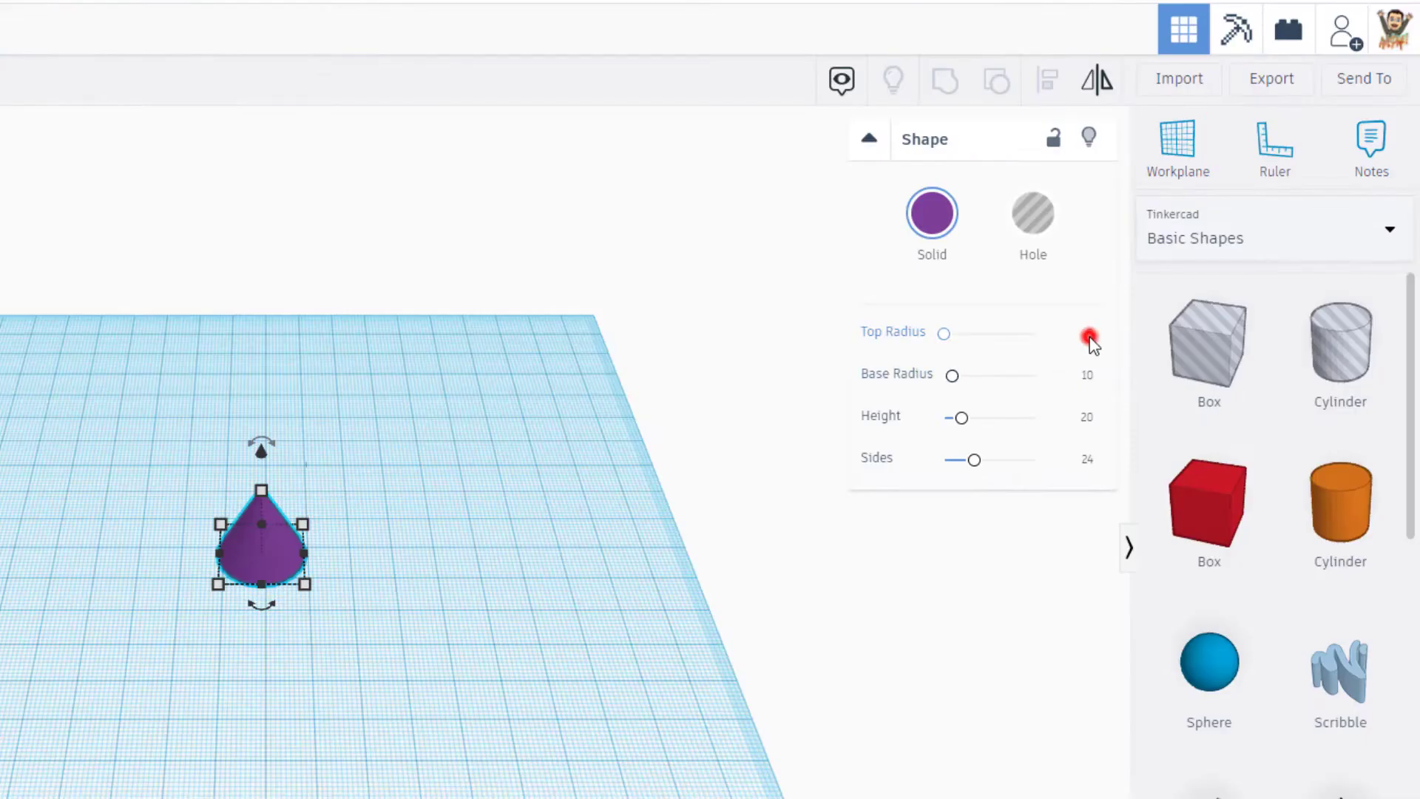
pyautogui.click(1089, 338)
pyautogui.write('5')
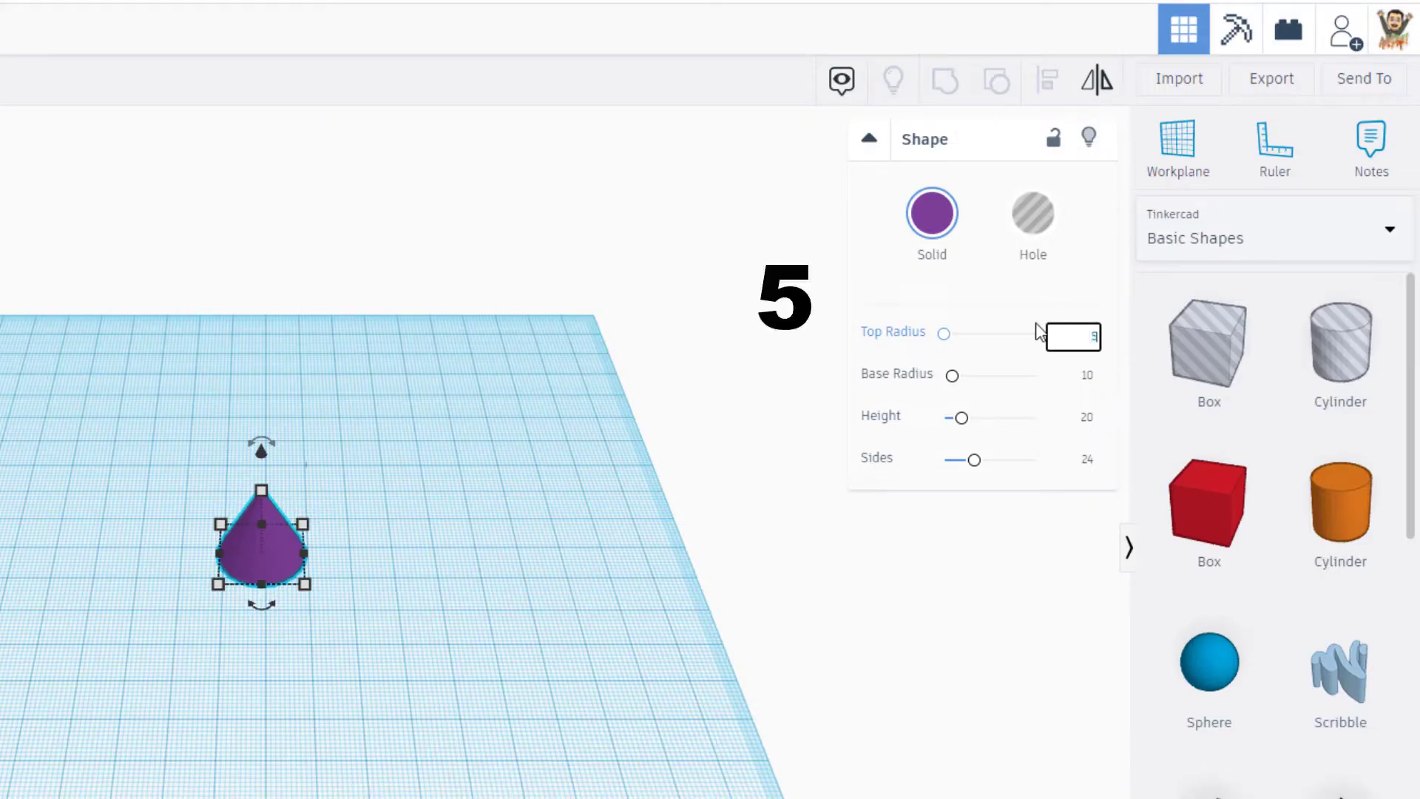
pyautogui.write('9')
pyautogui.click(1085, 377)
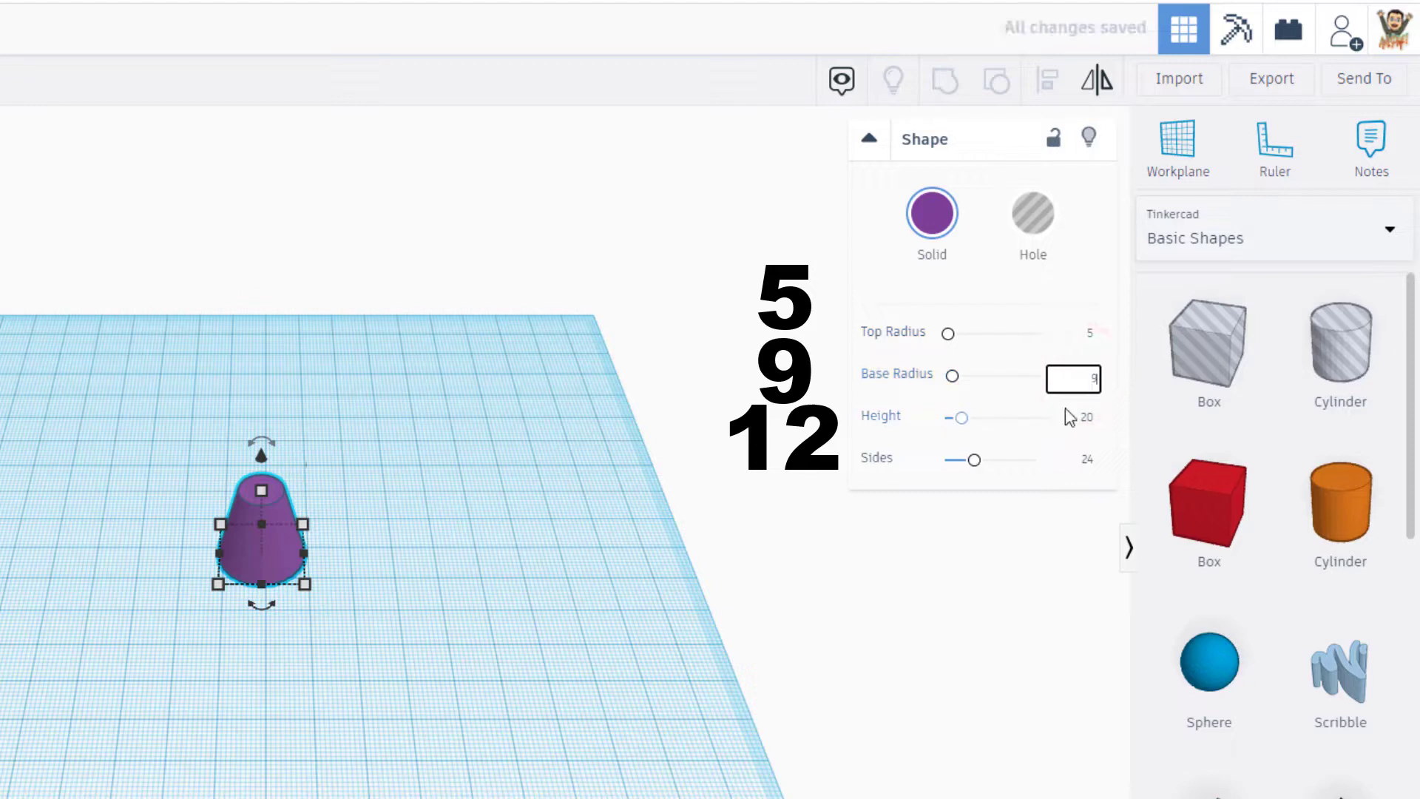
pyautogui.click(1087, 418)
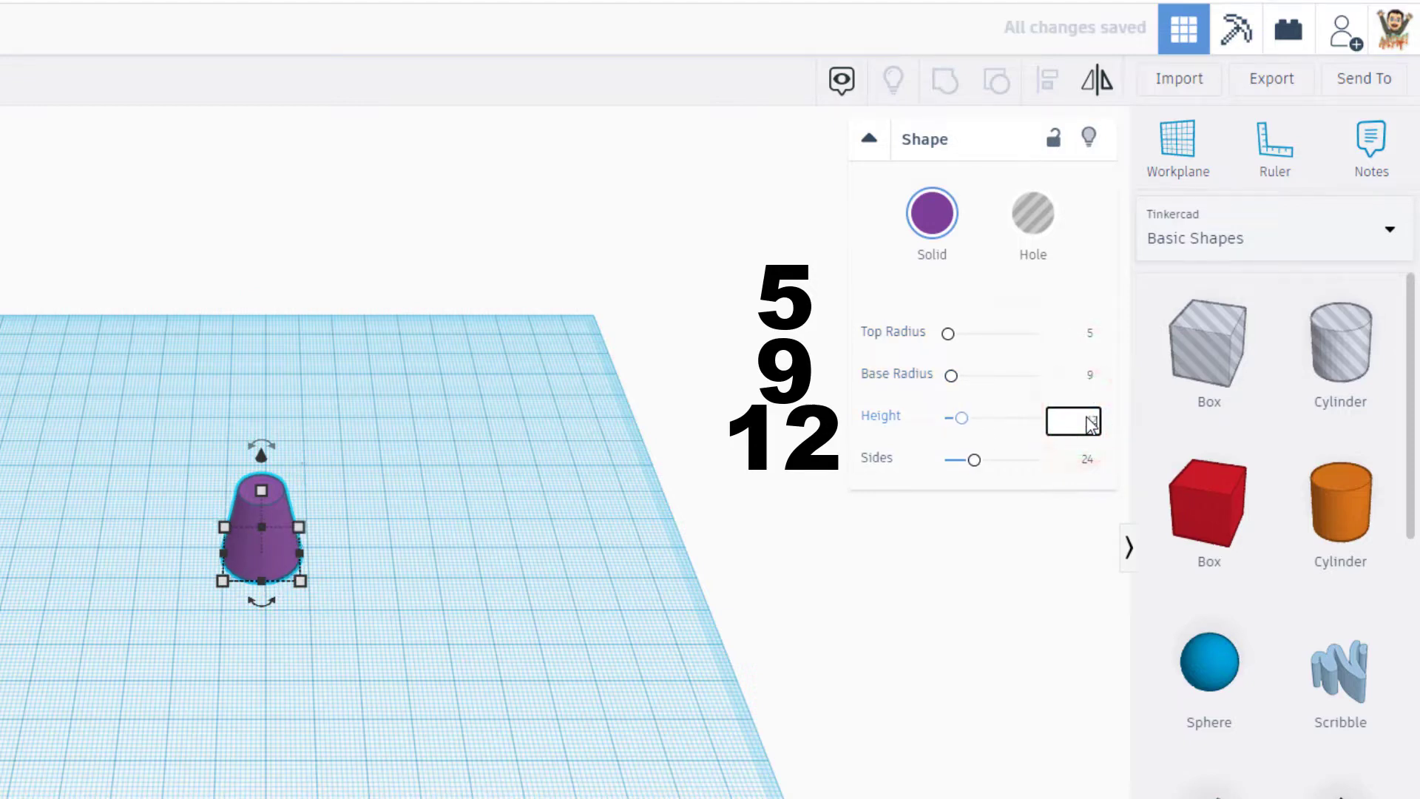
pyautogui.moveTo(973, 466); pyautogui.dragTo(1078, 468)
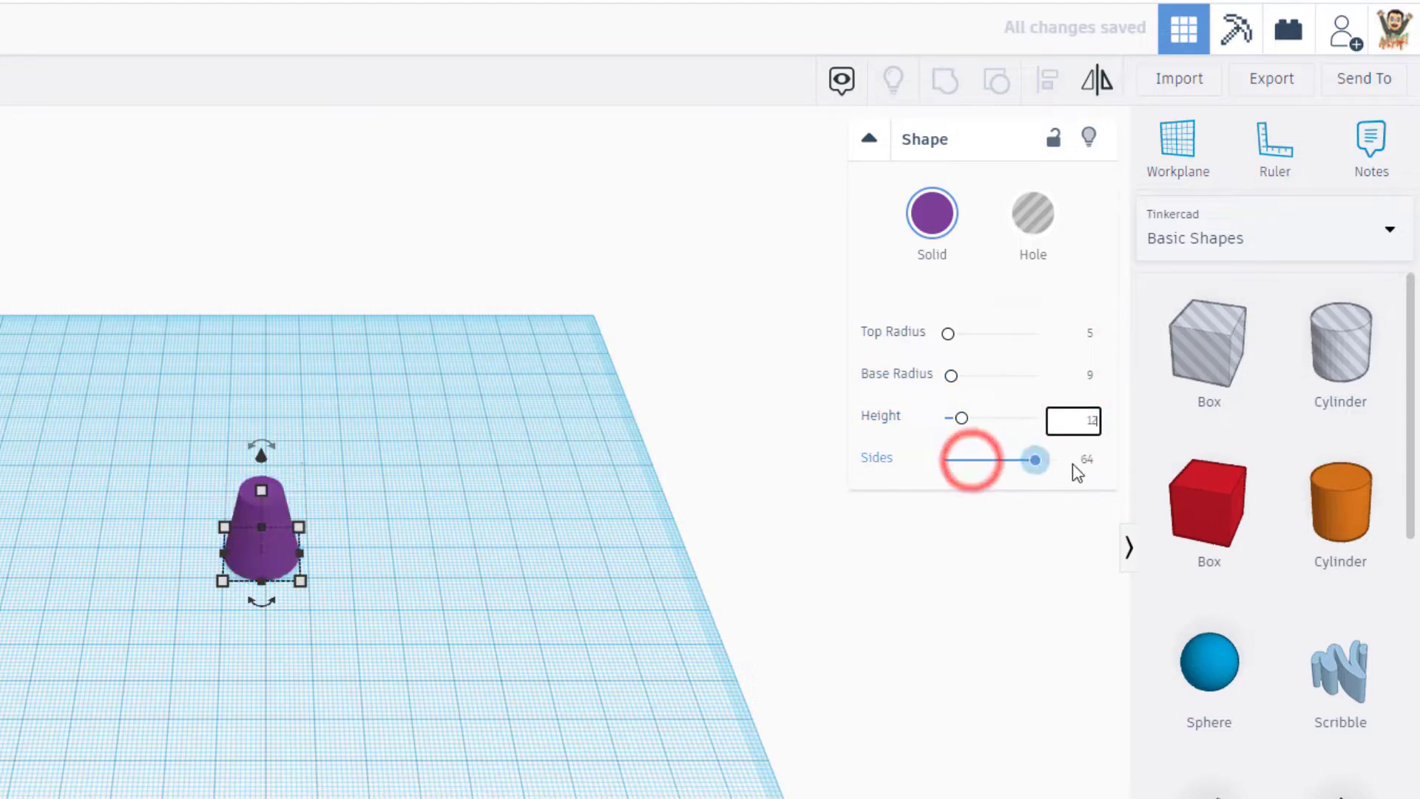
# - Set the workplane on the cone's top face and add a solid cylinder there, scaled down to 10 mm
pyautogui.click(1166, 142)
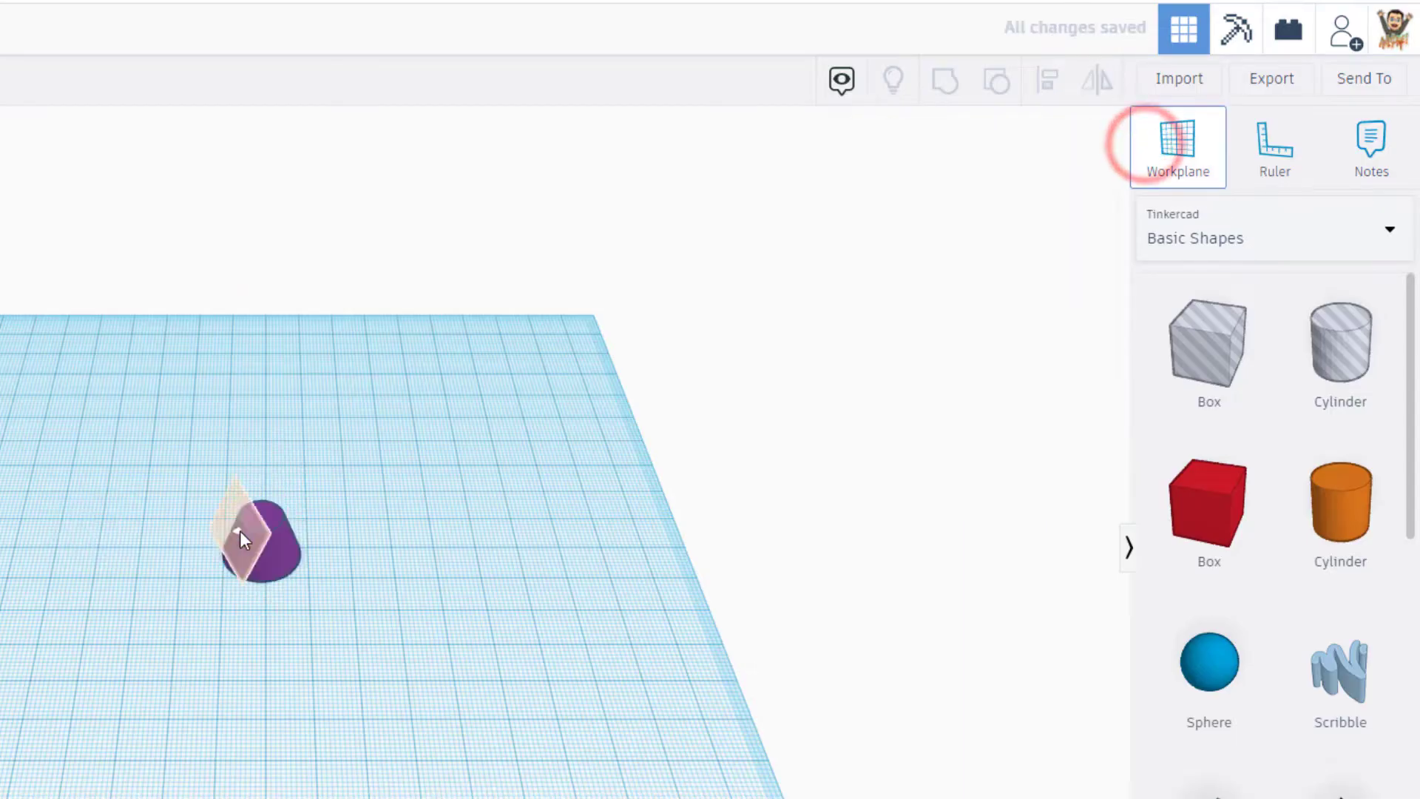
pyautogui.click(259, 525)
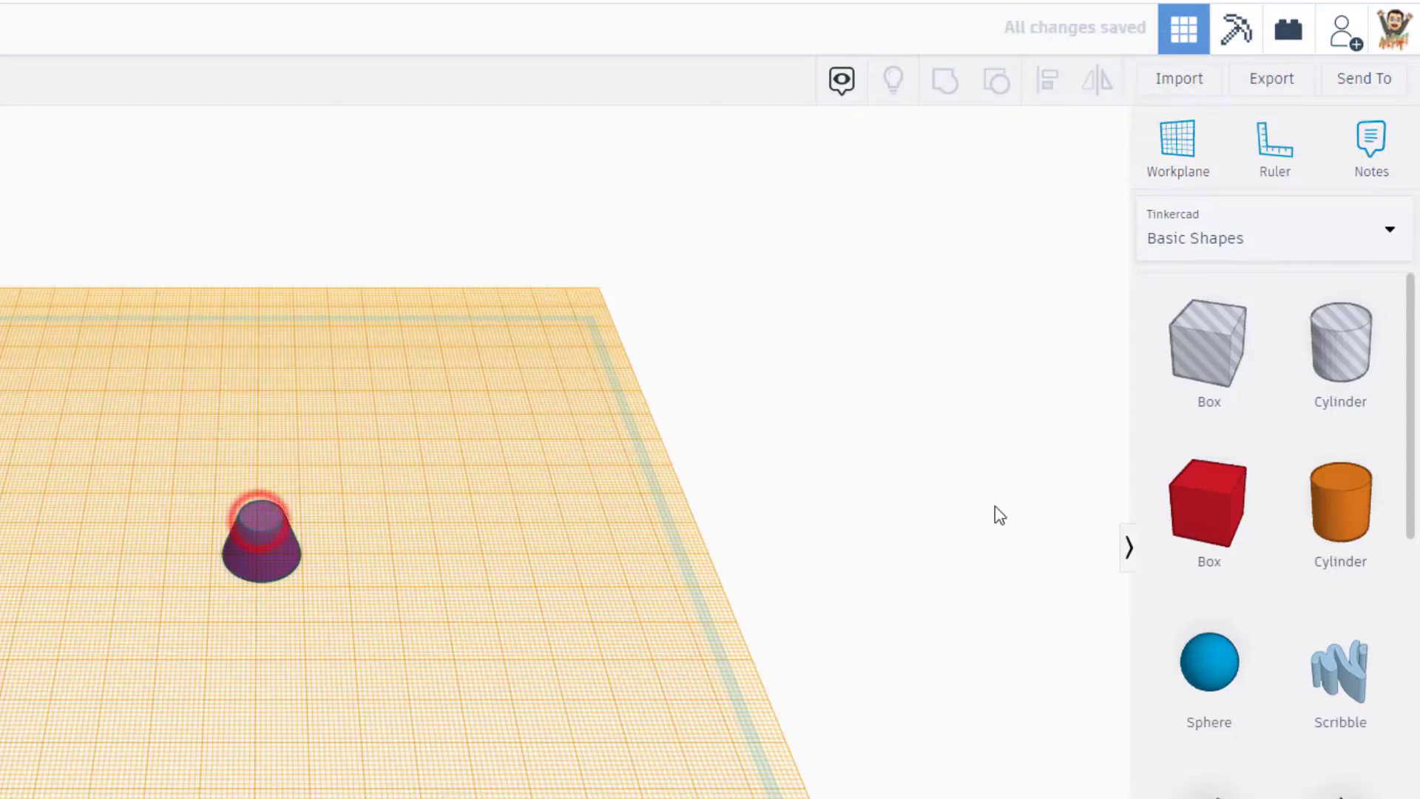
pyautogui.moveTo(1309, 530); pyautogui.dragTo(253, 519)
pyautogui.keyDown('shift'); pyautogui.moveTo(270, 457); pyautogui.dragTo(278, 491); pyautogui.keyUp('shift')
pyautogui.click(378, 509)
pyautogui.write('10.00')
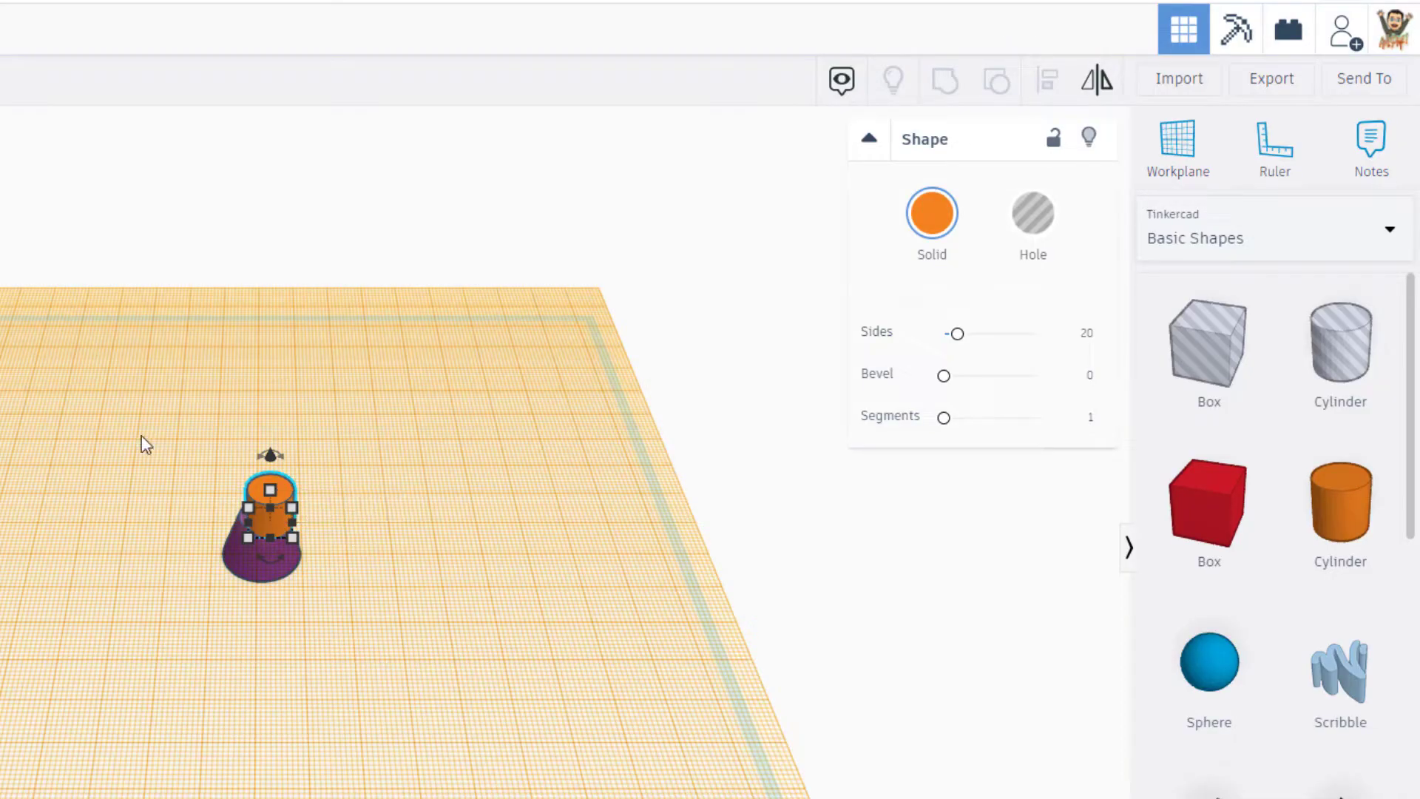
# - Align the cylinder and the cone on their centres in both horizontal directions
pyautogui.moveTo(141, 435); pyautogui.dragTo(406, 592)
pyautogui.click(1047, 77)
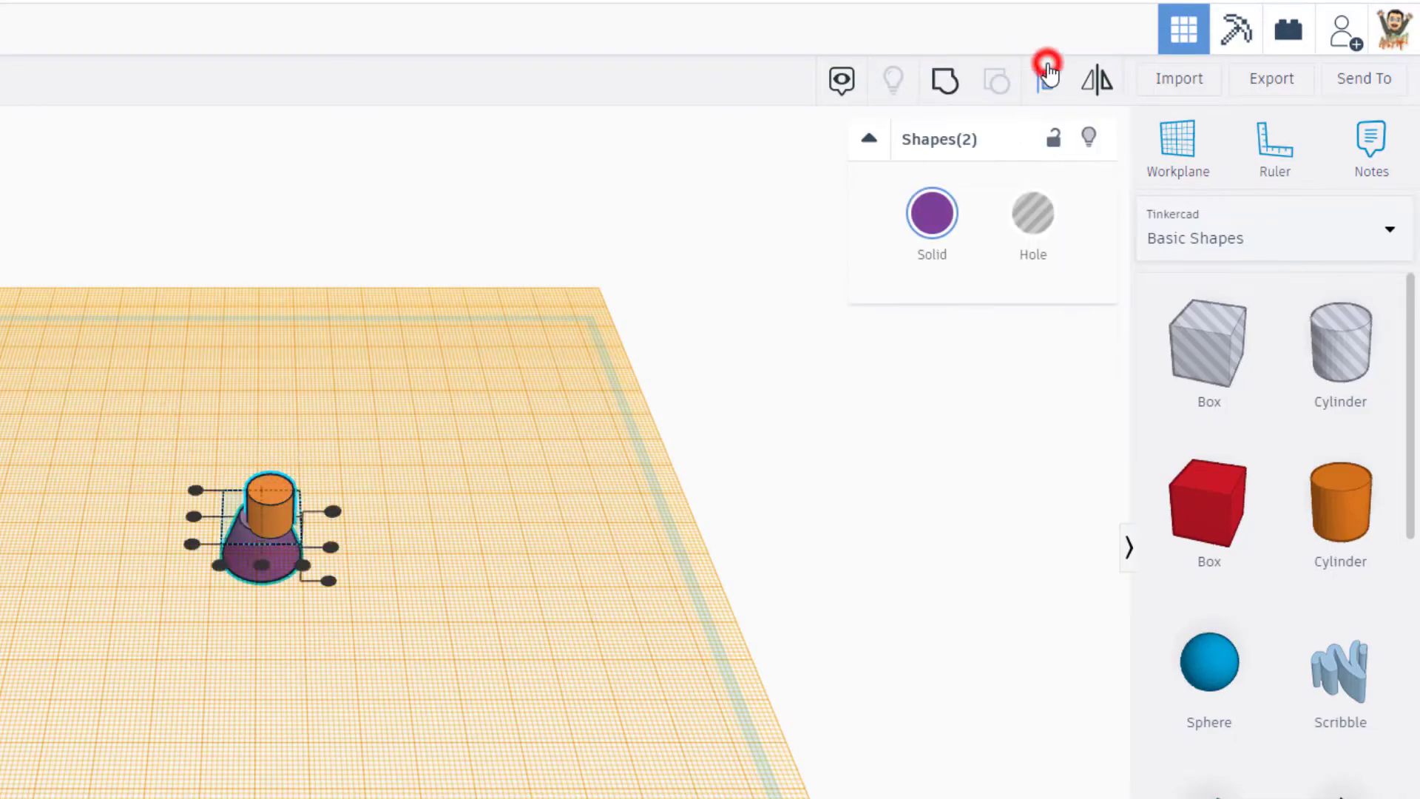
pyautogui.click(263, 565)
pyautogui.click(194, 516)
pyautogui.click(175, 576)
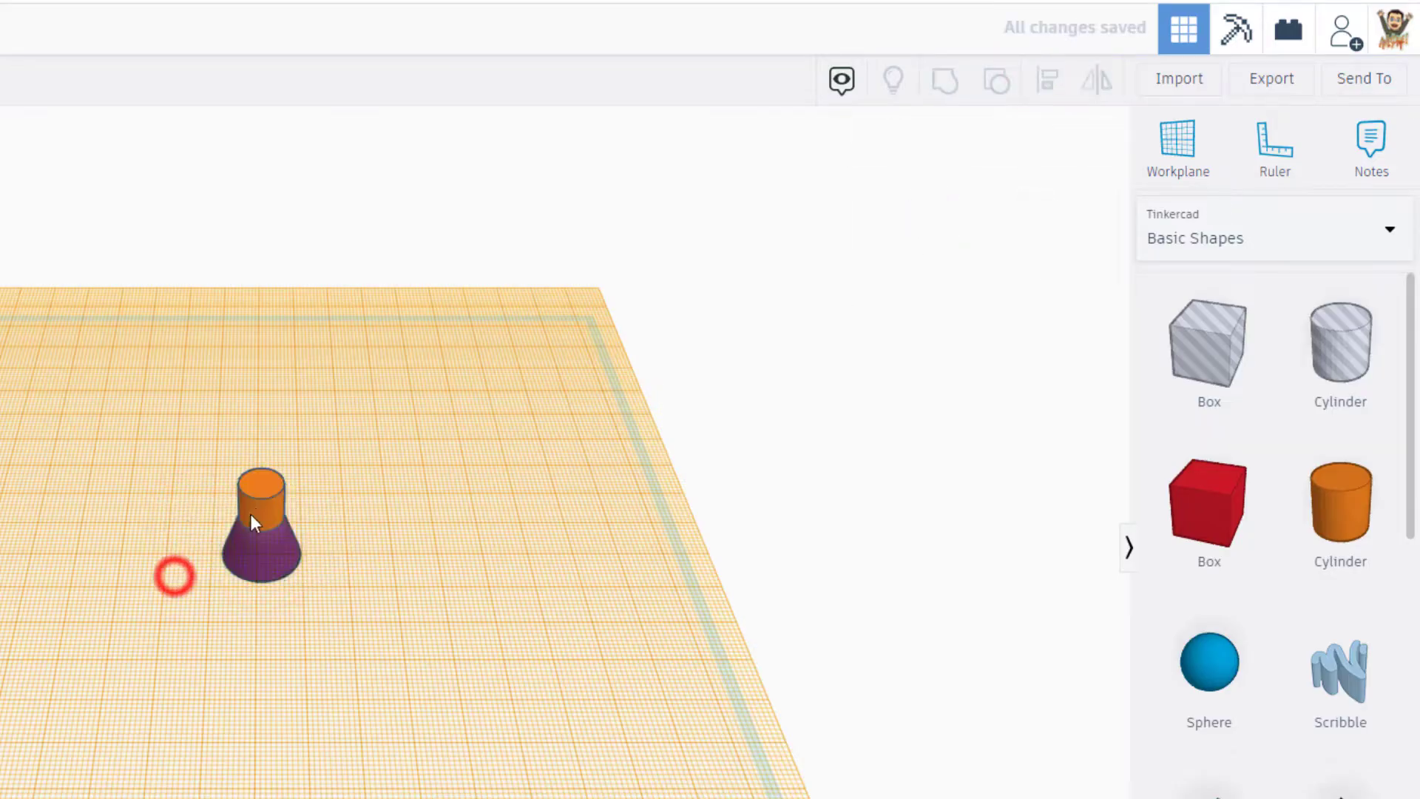
# - Set the orange cylinder's height to 5 mm
pyautogui.click(264, 490)
pyautogui.click(364, 498)
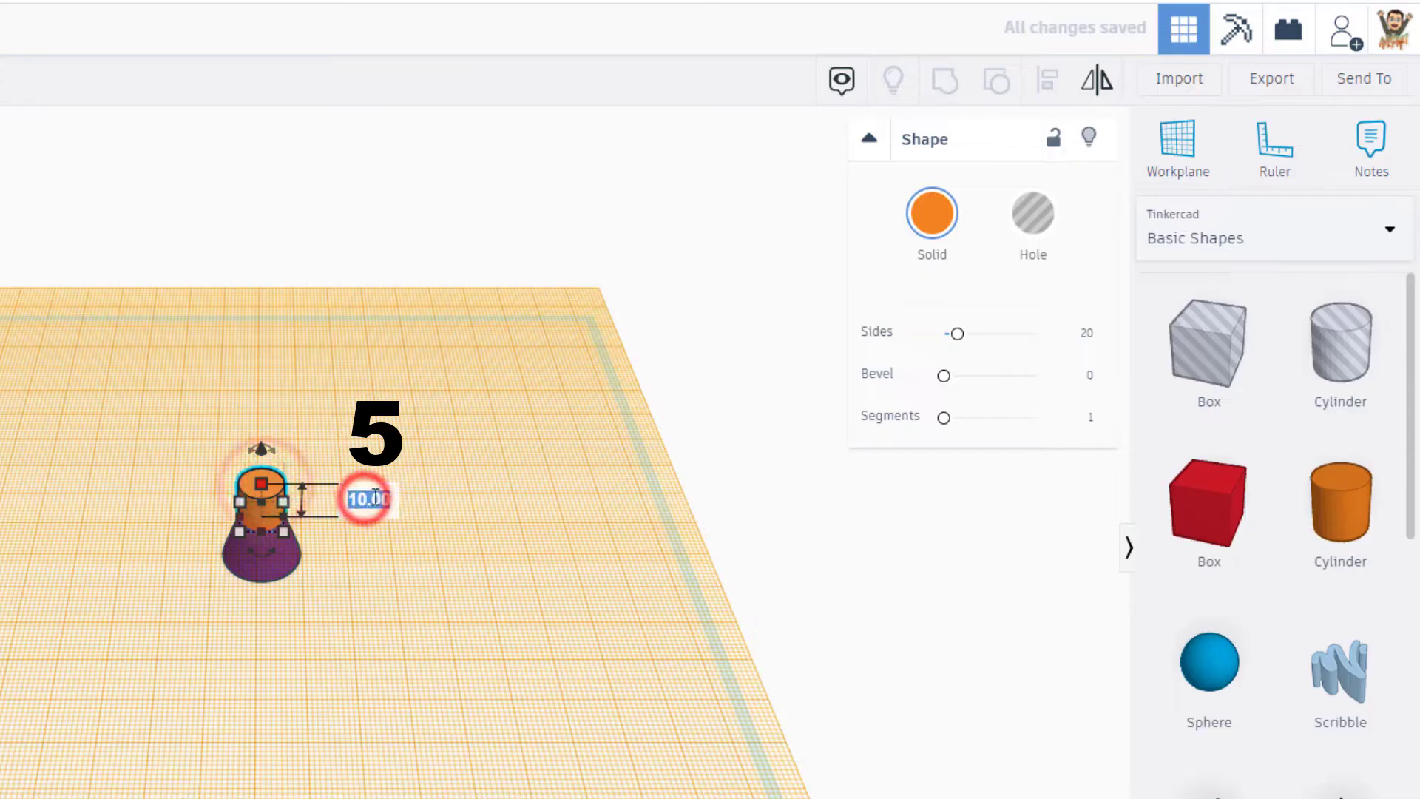
pyautogui.write('5')
pyautogui.press('Return')
pyautogui.click(187, 618)
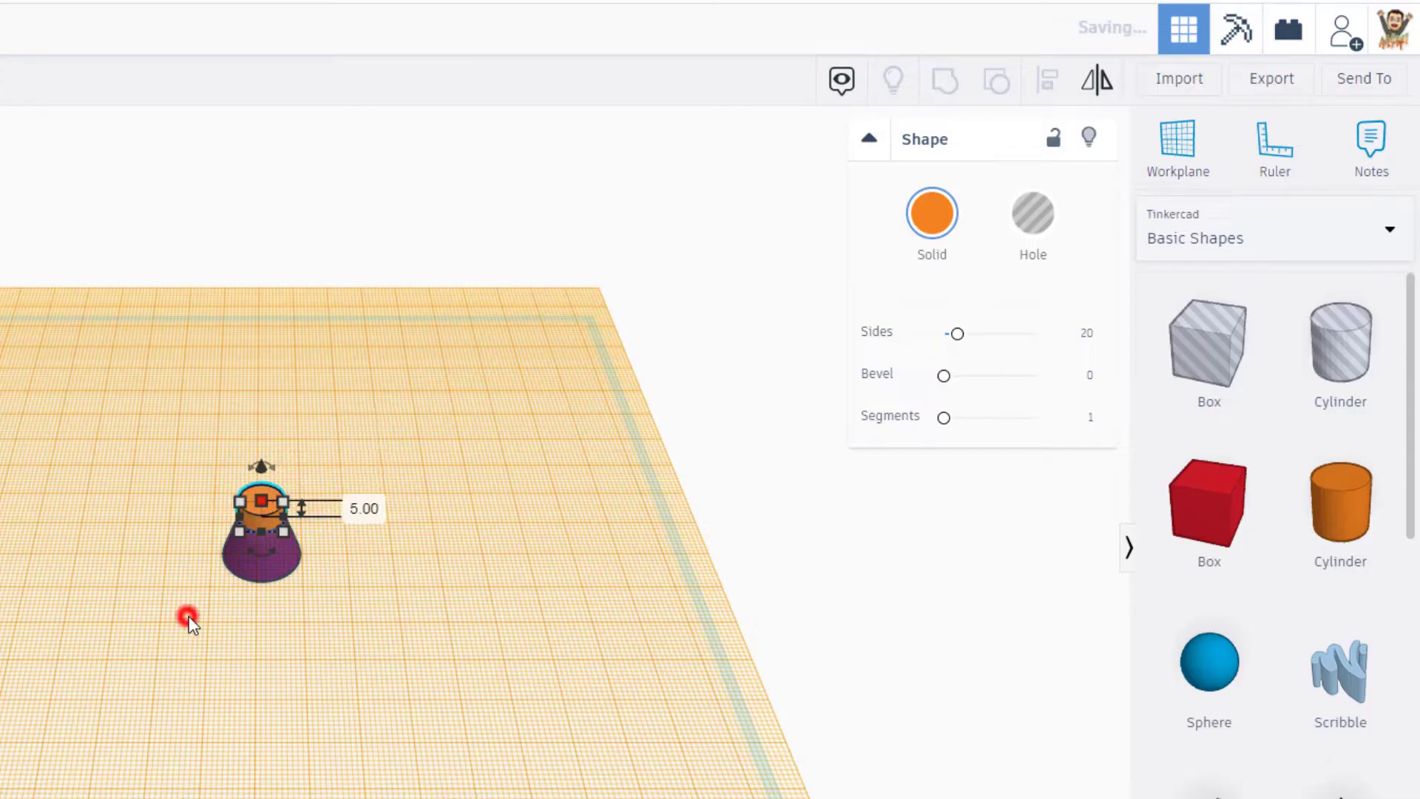
# - Set the workplane on the cylinder's top face and place a second cone on it
pyautogui.click(1189, 144)
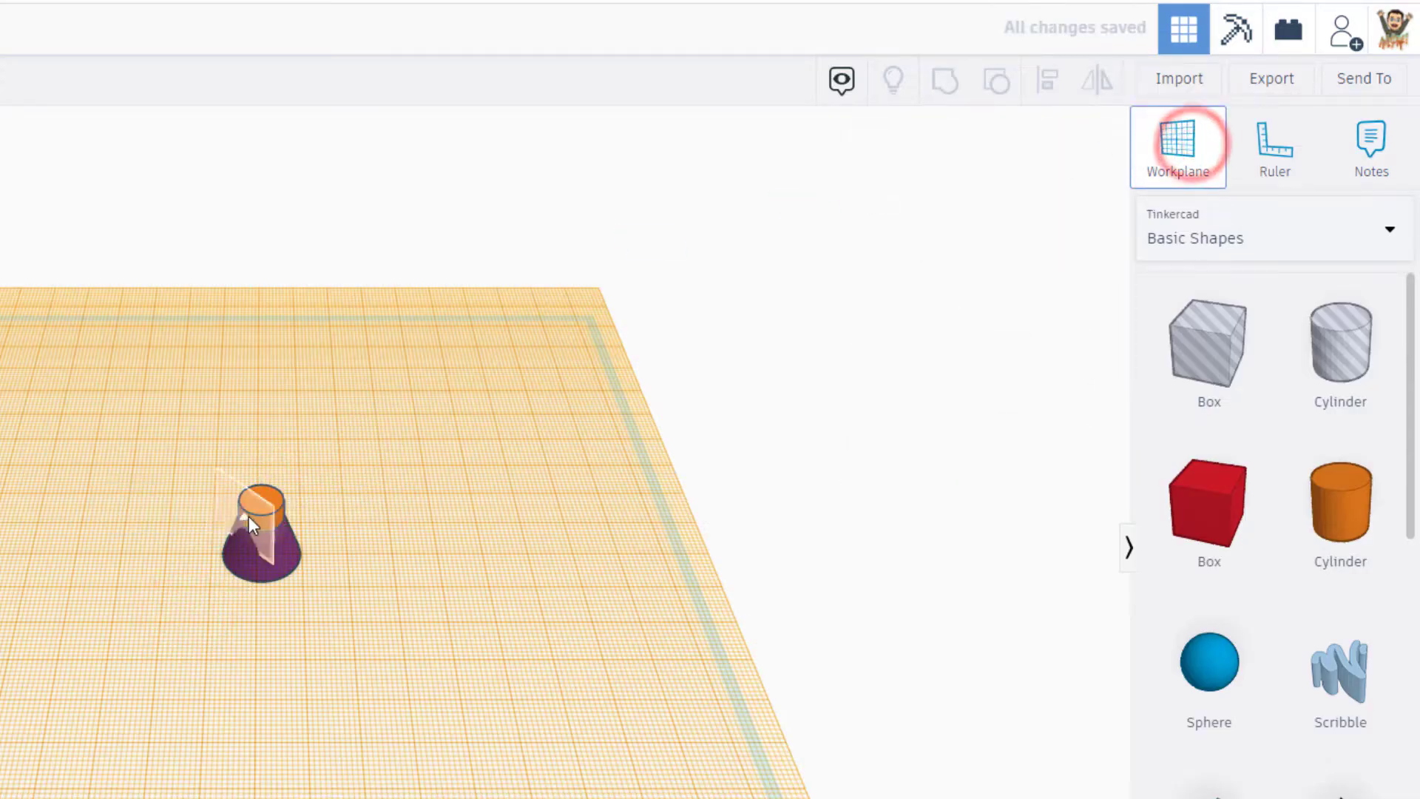
pyautogui.click(250, 504)
pyautogui.click(1339, 750)
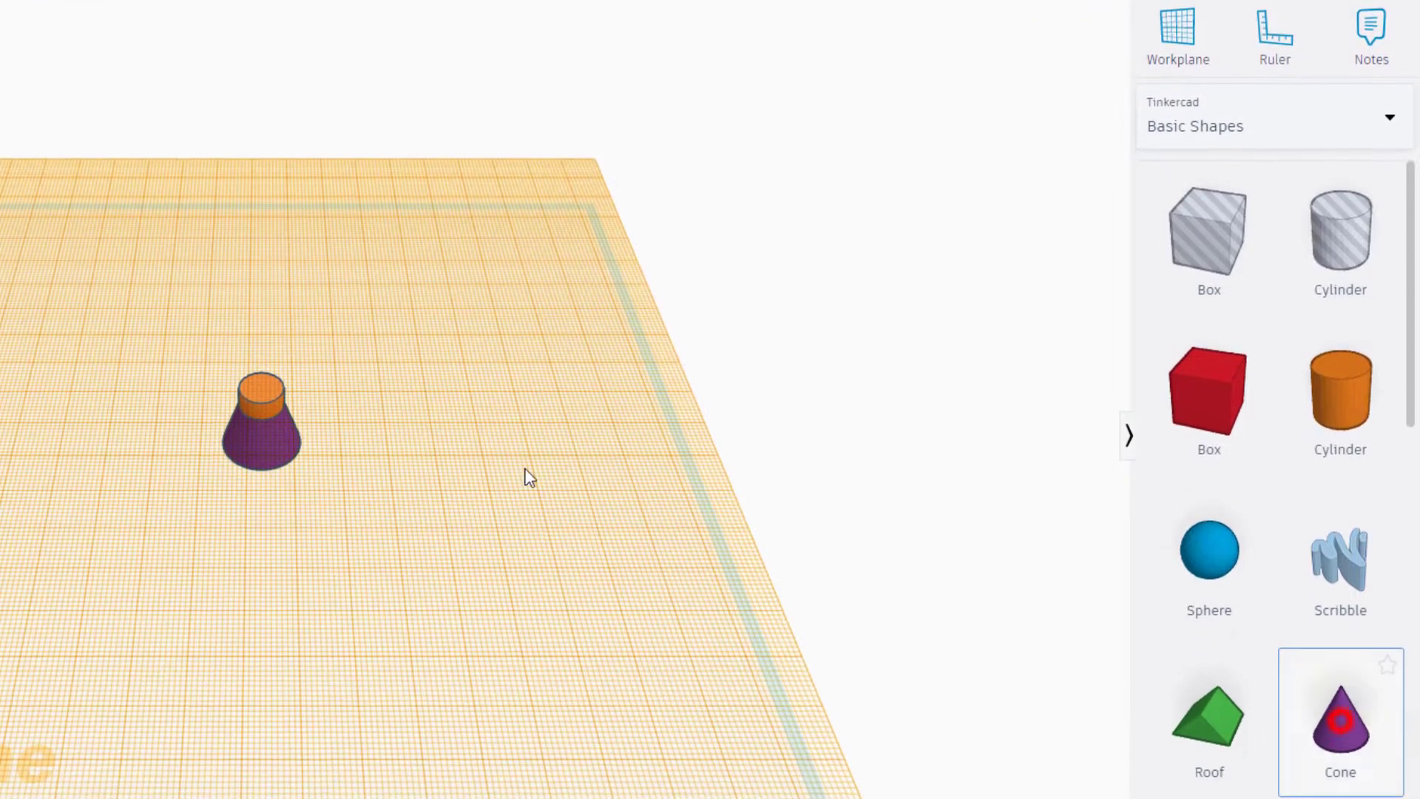
pyautogui.click(268, 429)
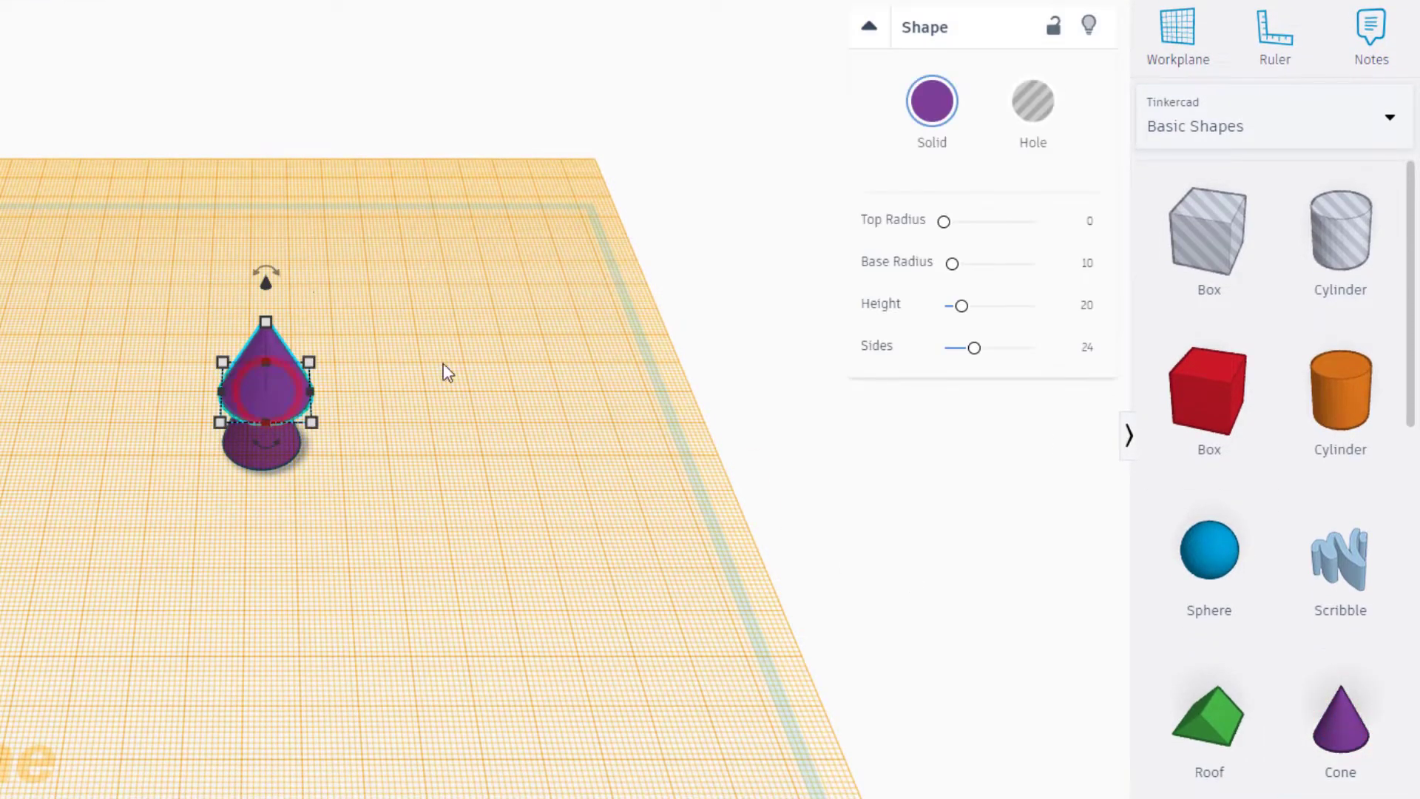
# - Give the upper cone base radius 5, top radius 9, height 12 and 64 sides, and return the workplane to the base grid
pyautogui.click(1088, 265)
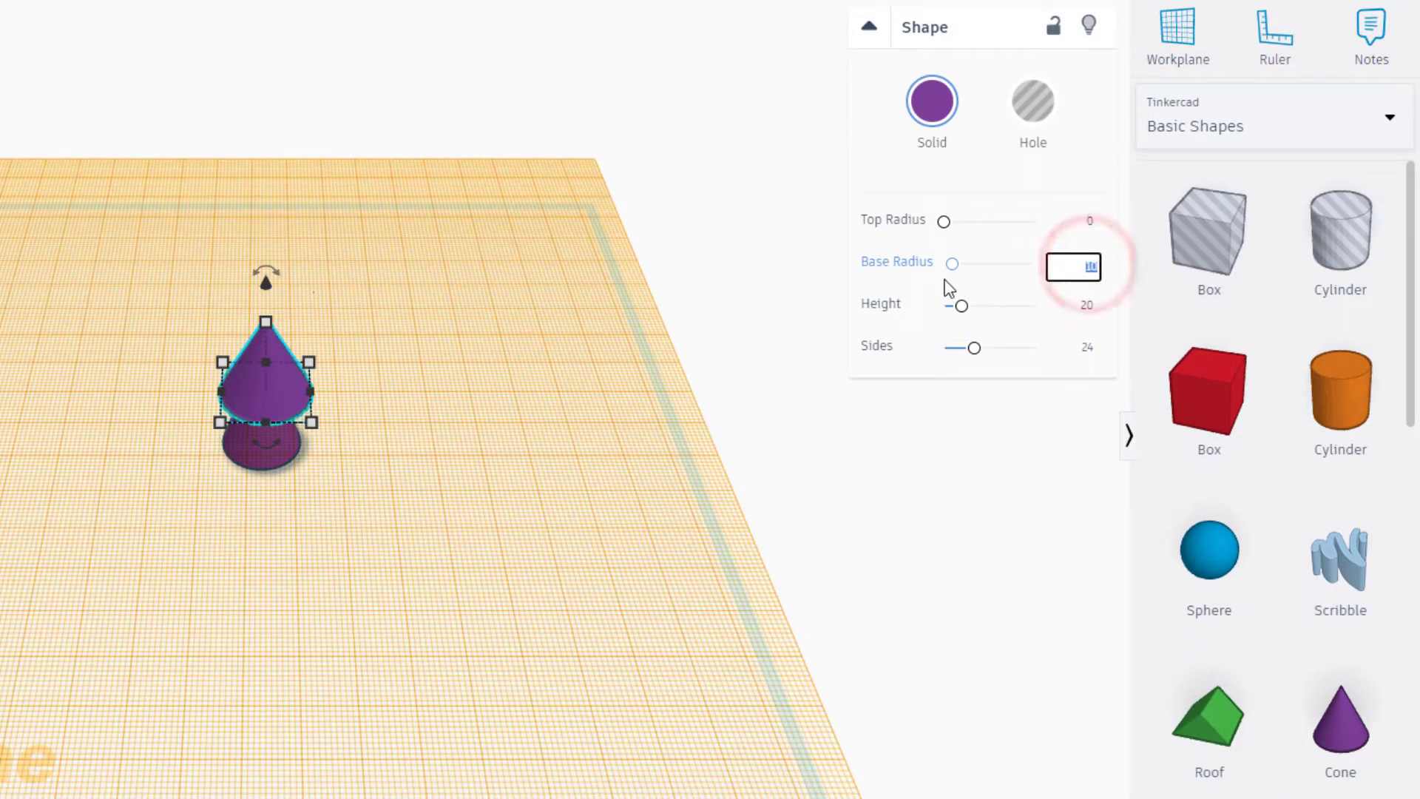
pyautogui.write('5')
pyautogui.click(1084, 219)
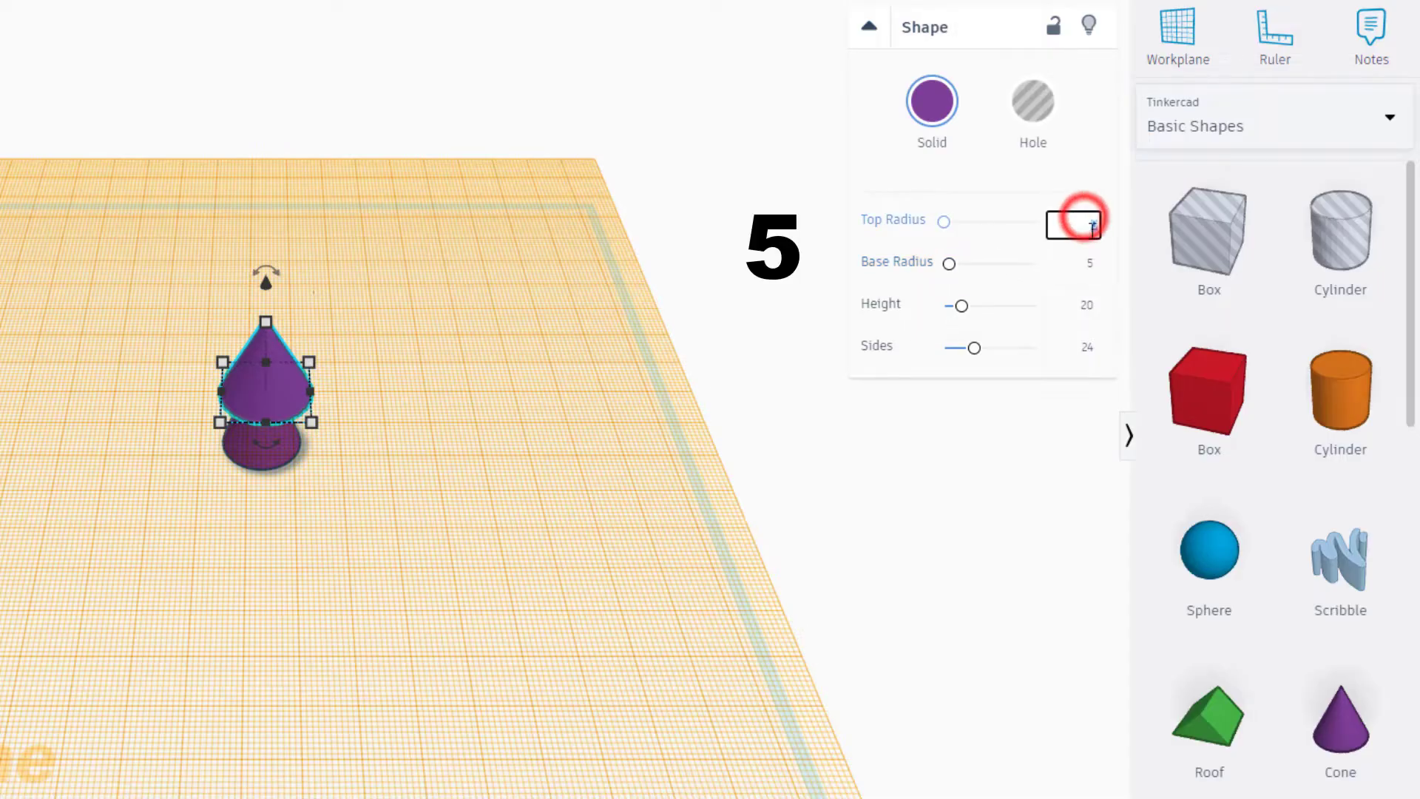
pyautogui.write('9')
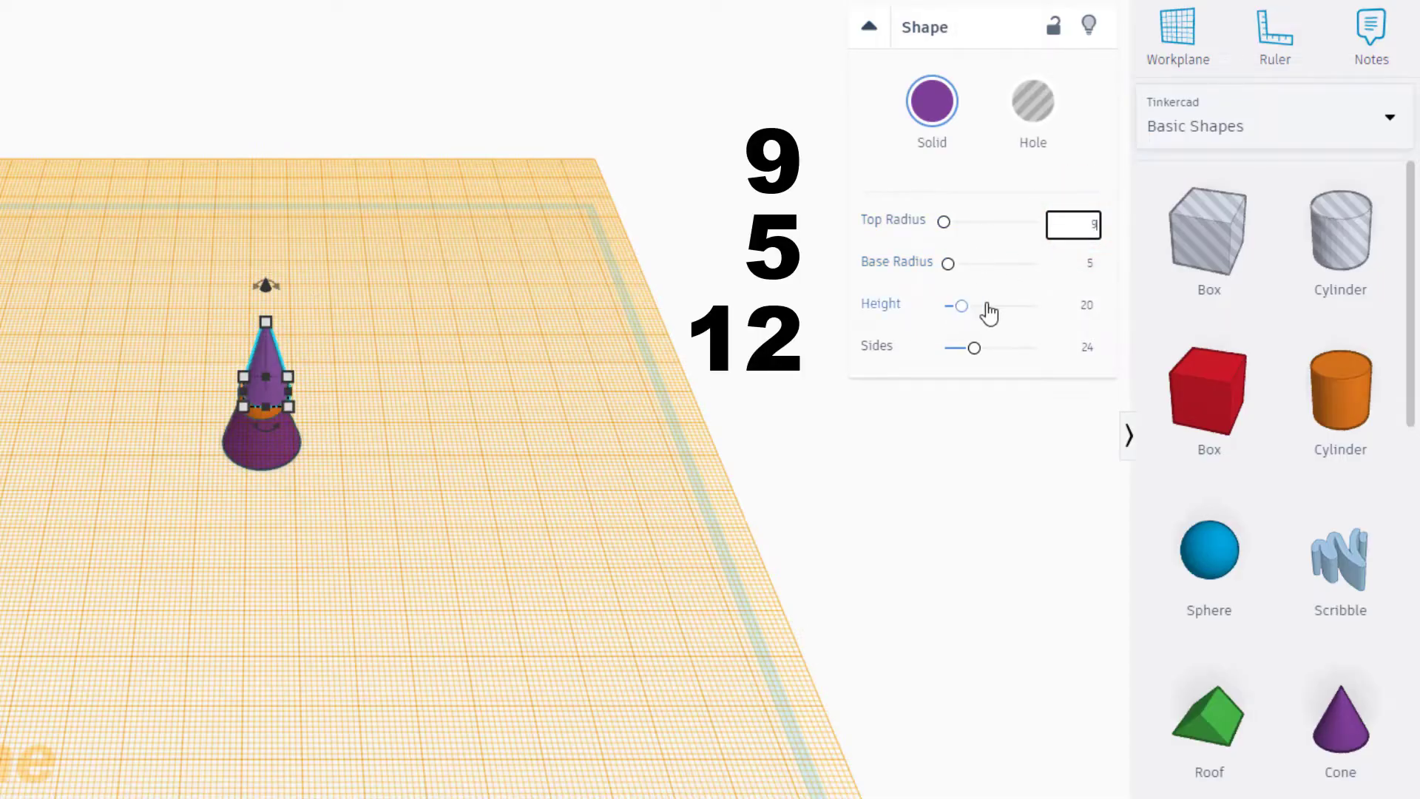
pyautogui.click(1084, 309)
pyautogui.moveTo(1069, 309); pyautogui.dragTo(1015, 317)
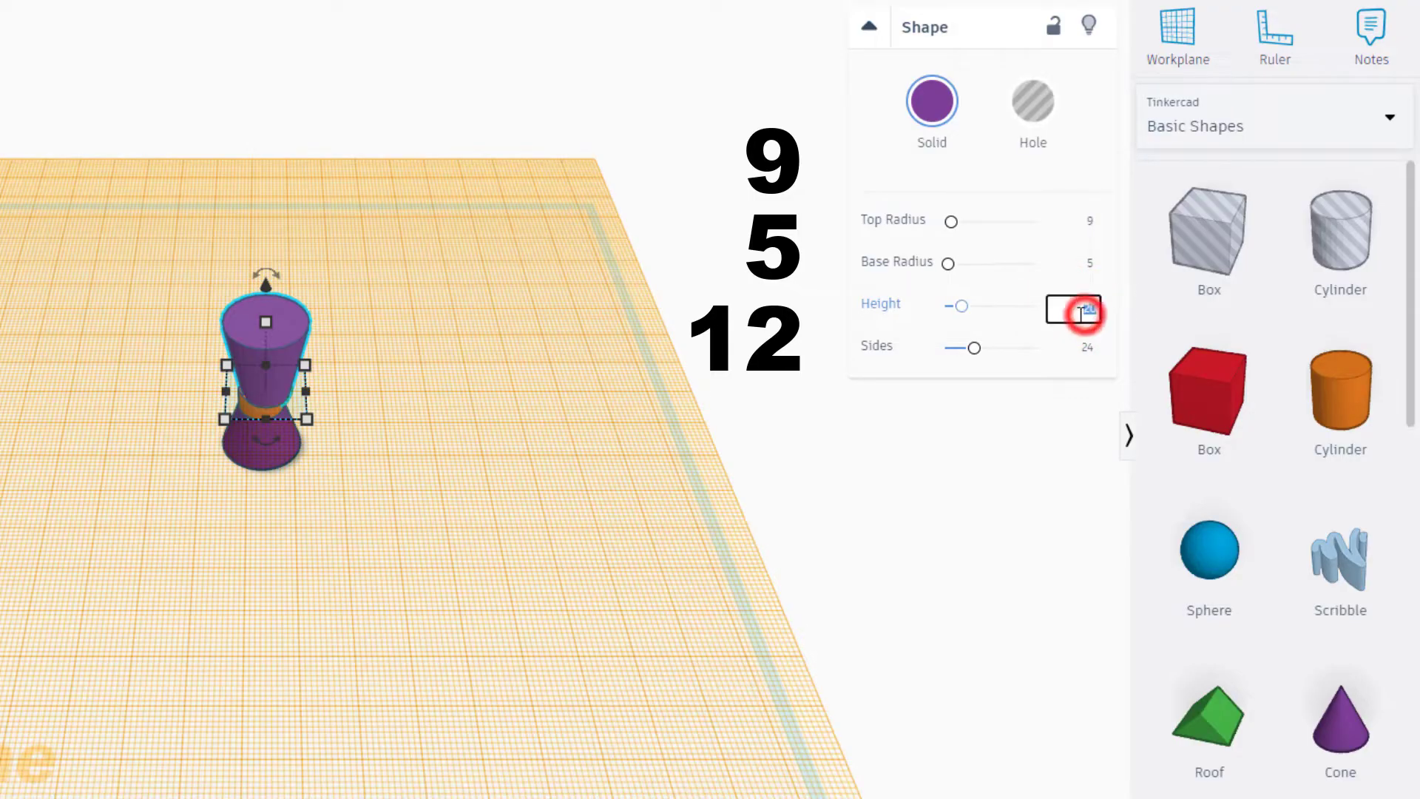
pyautogui.write('12')
pyautogui.press('Return')
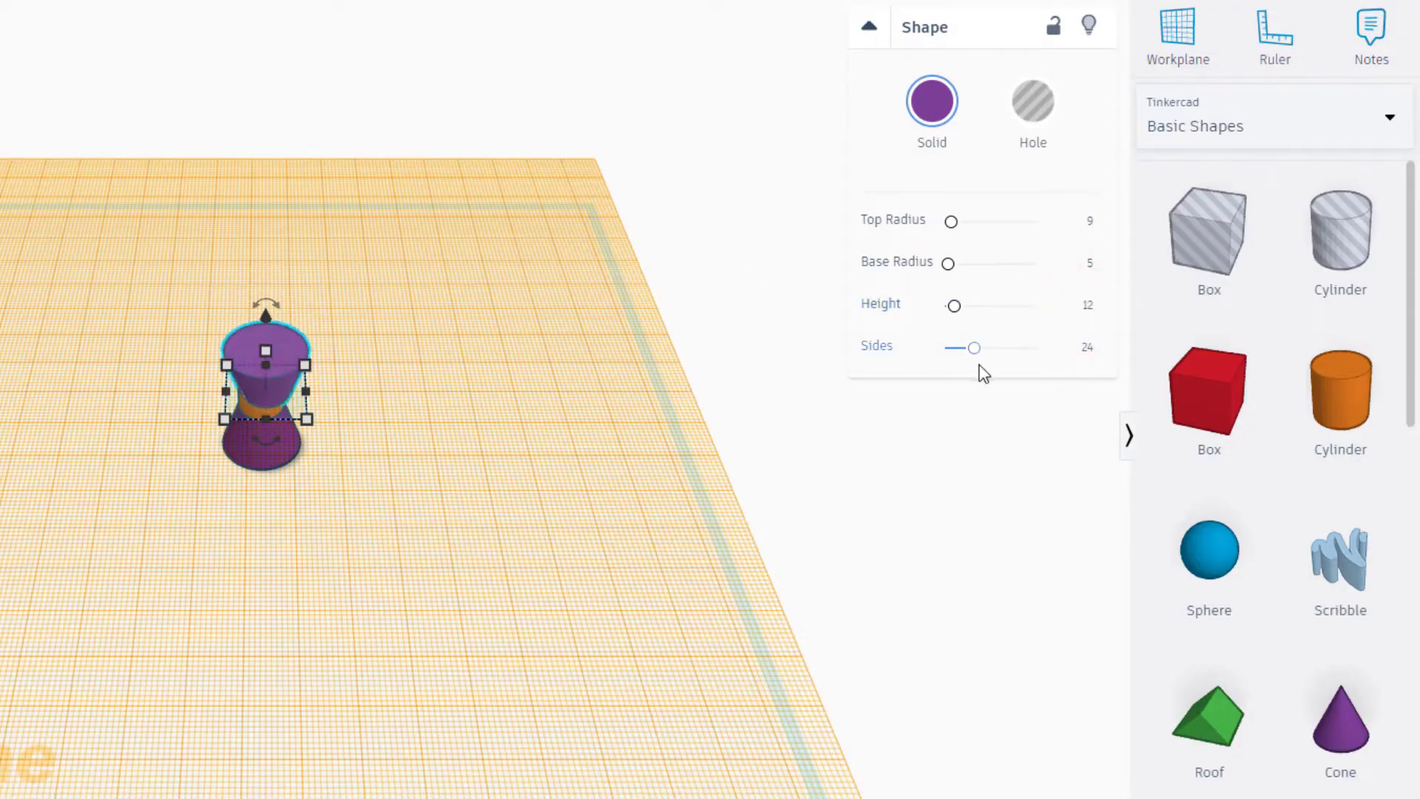
pyautogui.moveTo(969, 348); pyautogui.dragTo(1138, 374)
pyautogui.click(1174, 40)
pyautogui.click(677, 473)
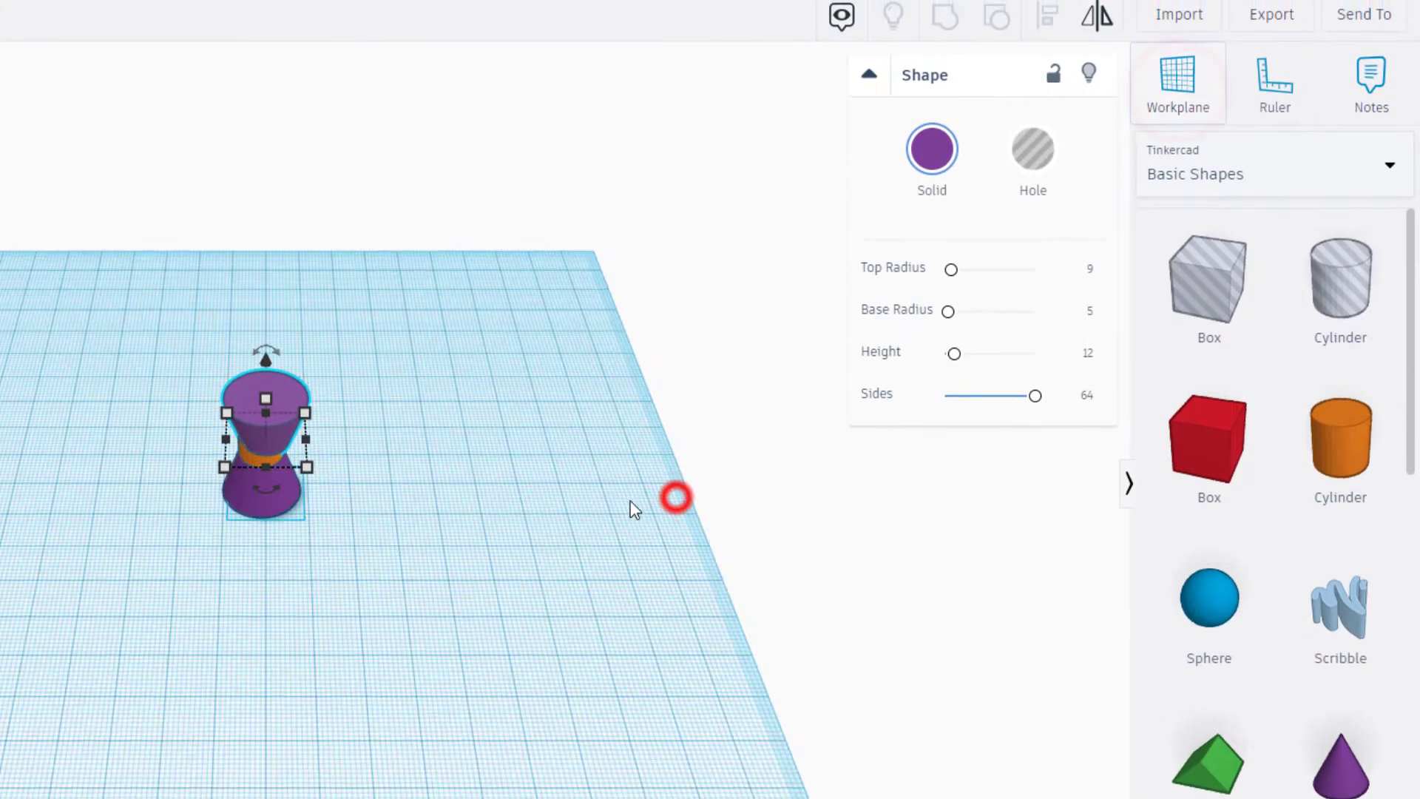
# - Align the two cones and the cylinder on their centres in both horizontal directions and group them into one shape
pyautogui.moveTo(99, 332); pyautogui.dragTo(388, 556)
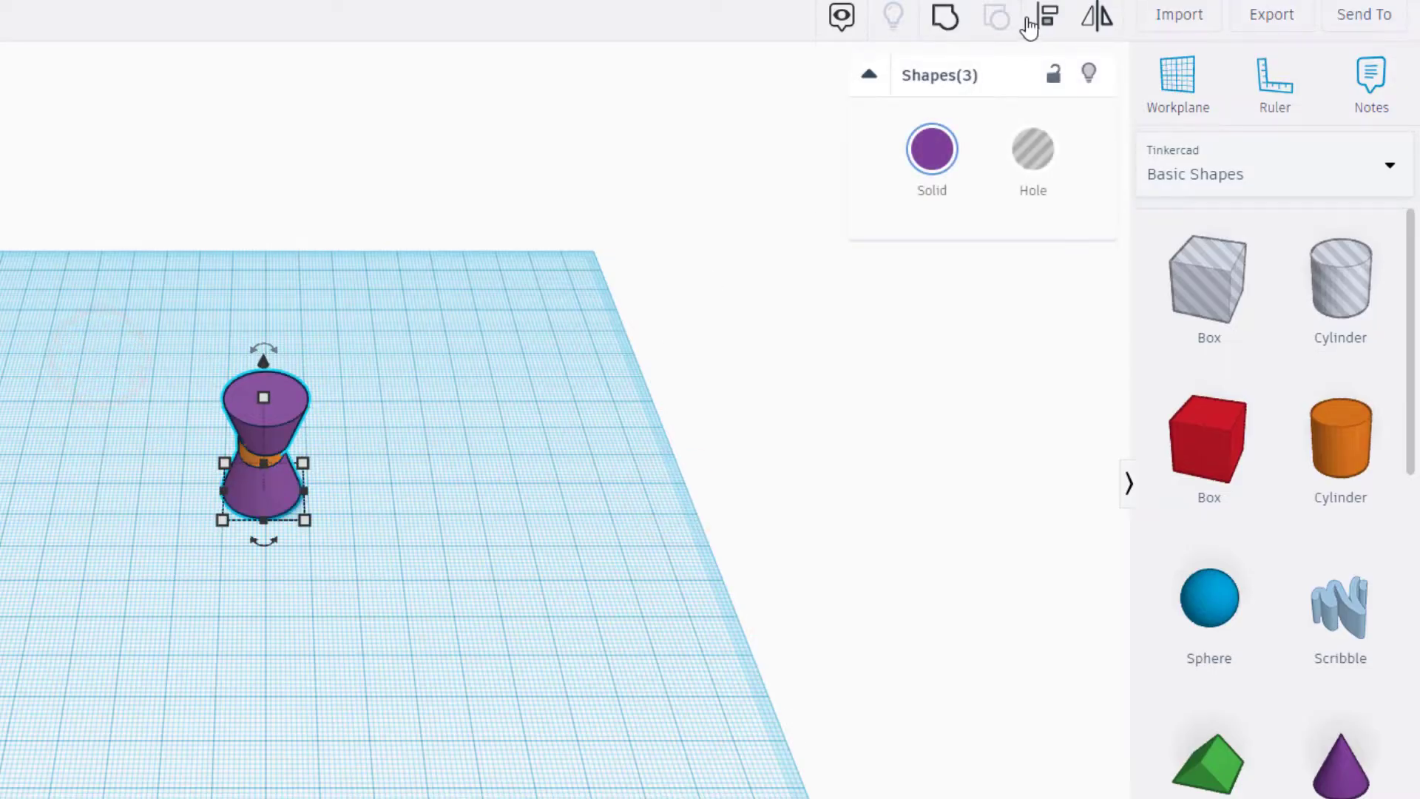
pyautogui.click(1036, 12)
pyautogui.click(270, 505)
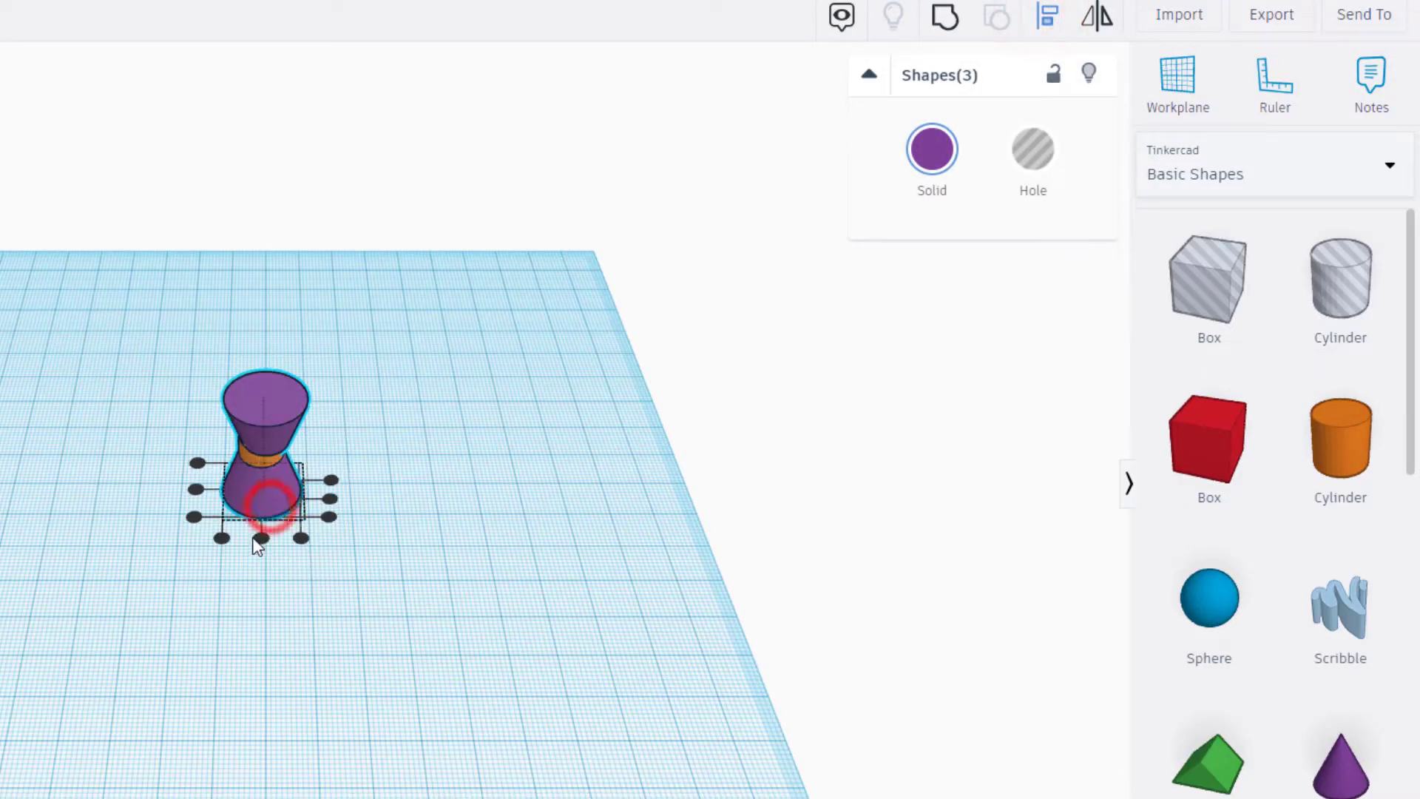
pyautogui.click(261, 538)
pyautogui.click(196, 489)
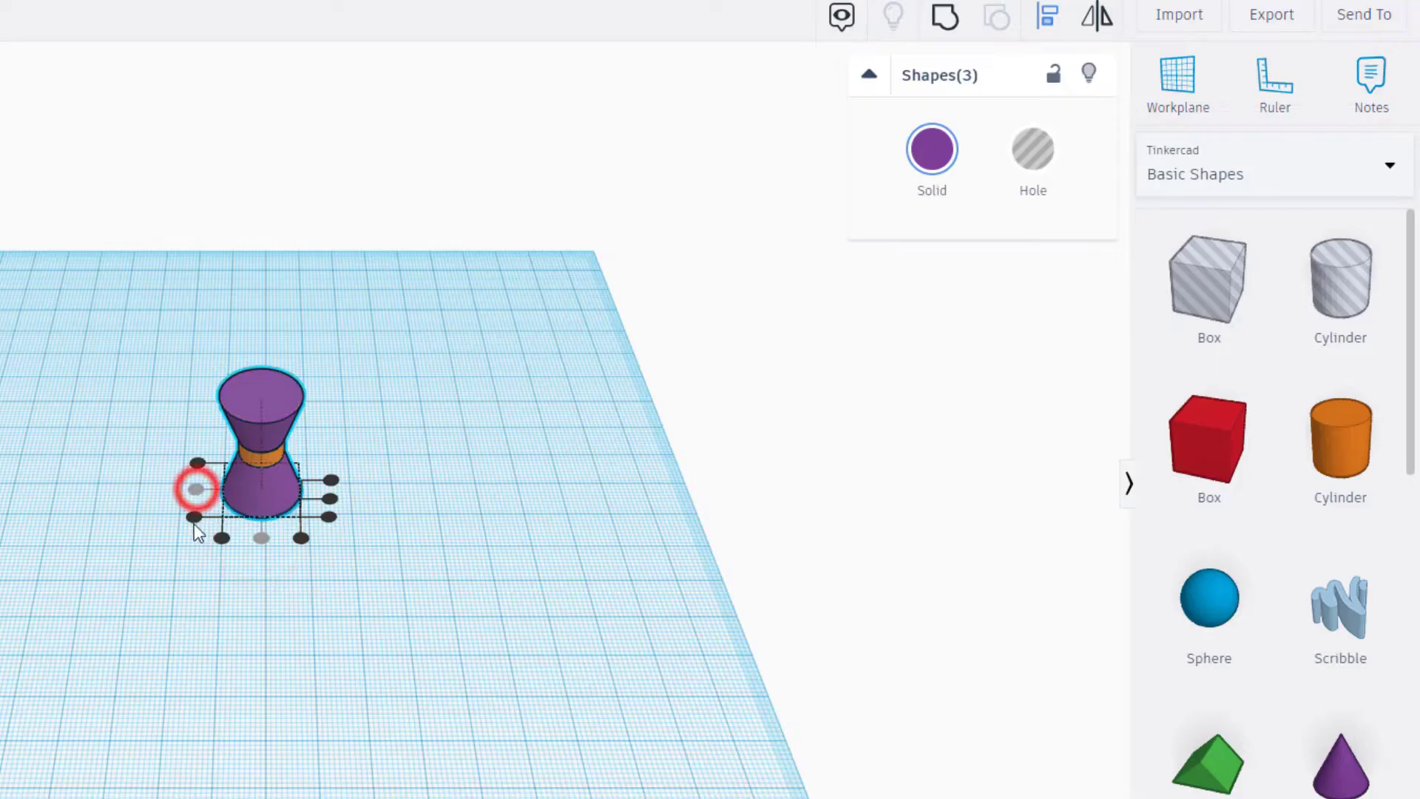
pyautogui.moveTo(142, 337); pyautogui.dragTo(374, 577)
pyautogui.click(947, 17)
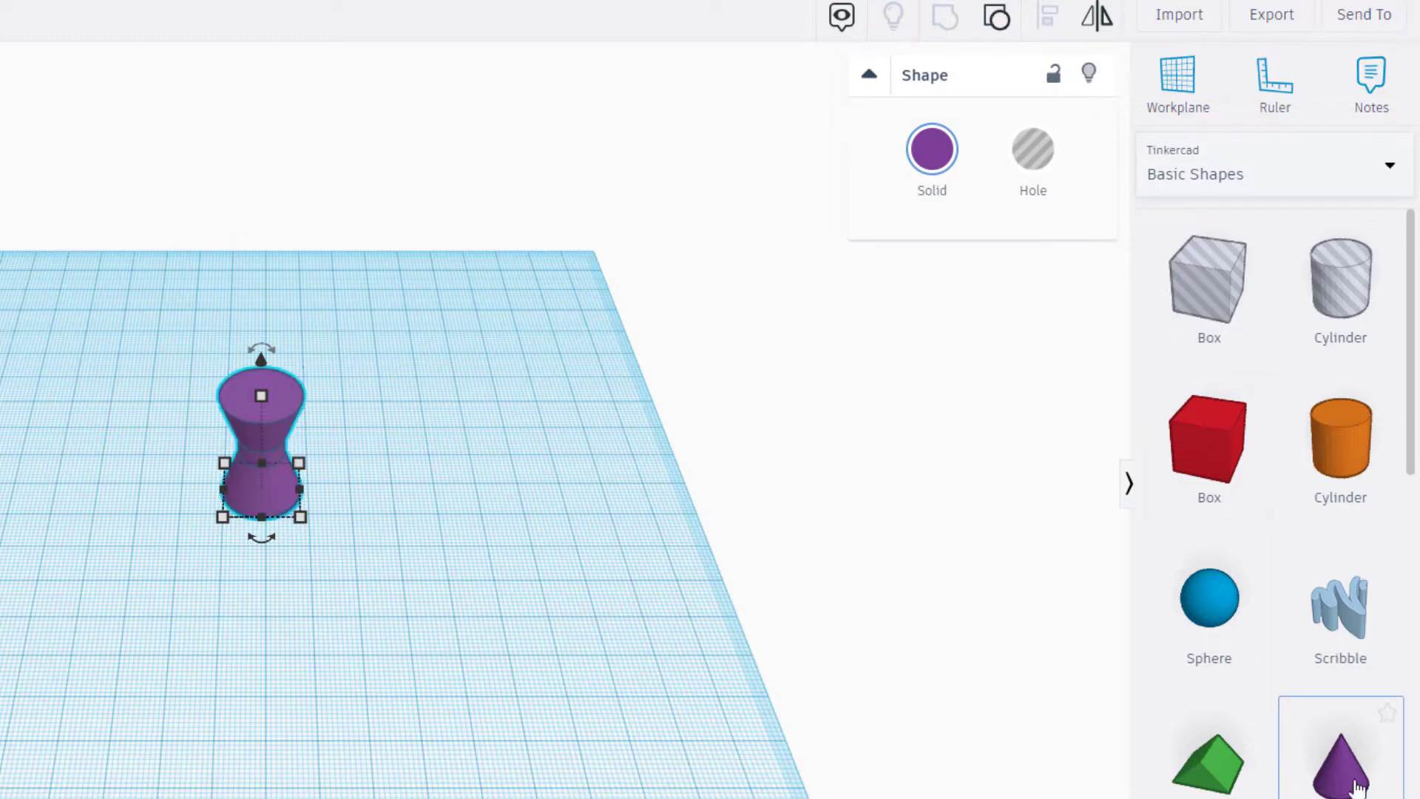
# - Add a cone hole beside the spinner body with top radius 6, base radius 10, height 12 and the maximum number of sides
pyautogui.moveTo(1341, 765); pyautogui.dragTo(465, 494)
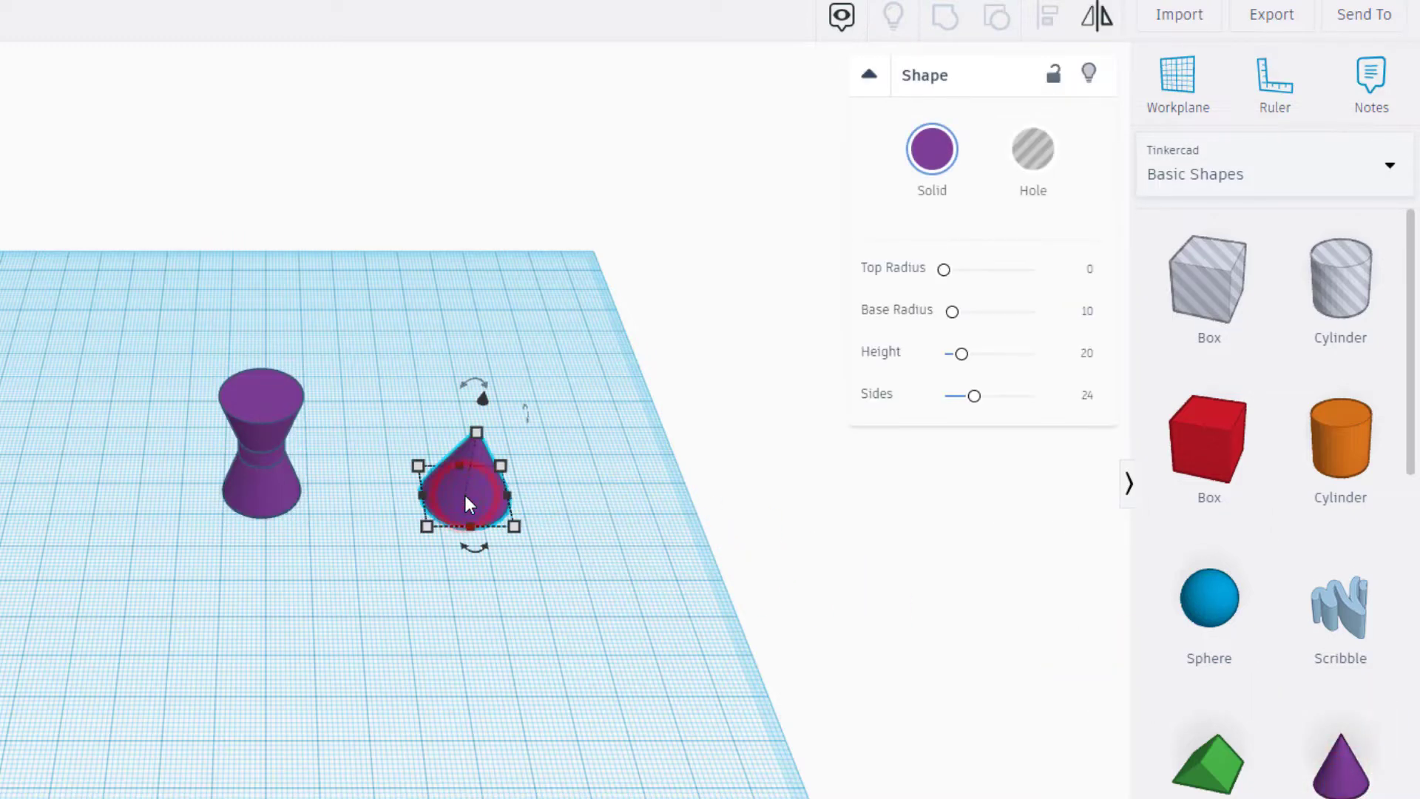
pyautogui.click(1053, 191)
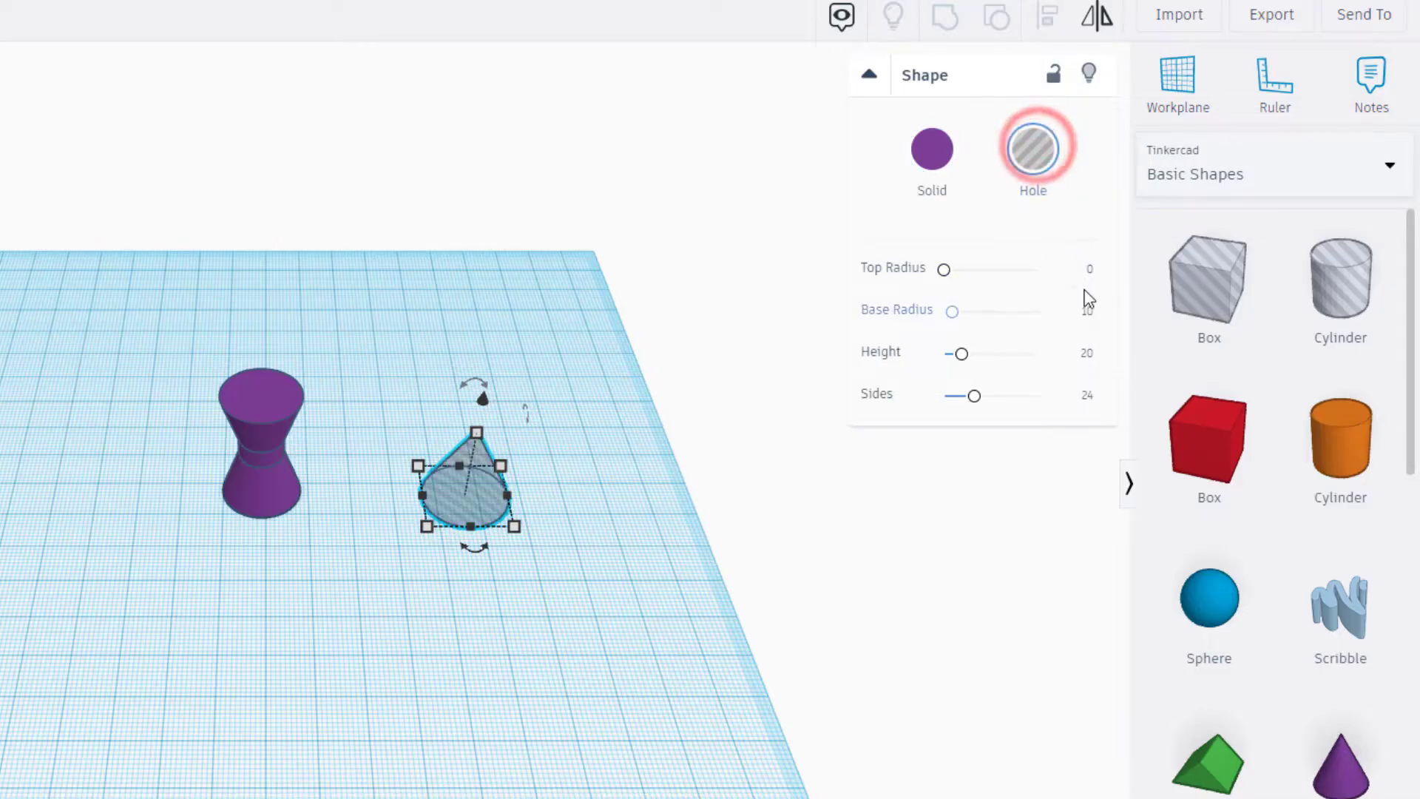
pyautogui.click(1090, 272)
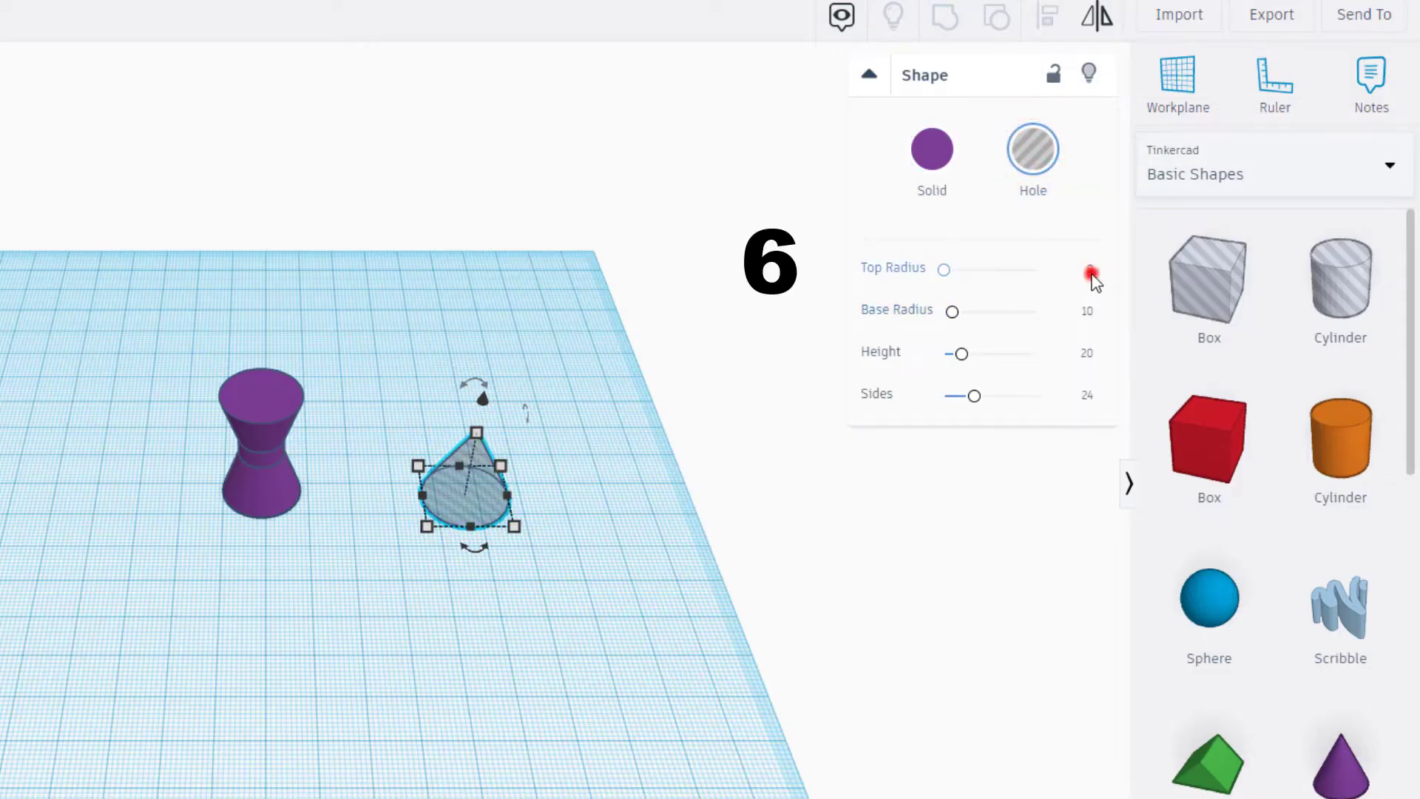
pyautogui.write('6')
pyautogui.press('Return')
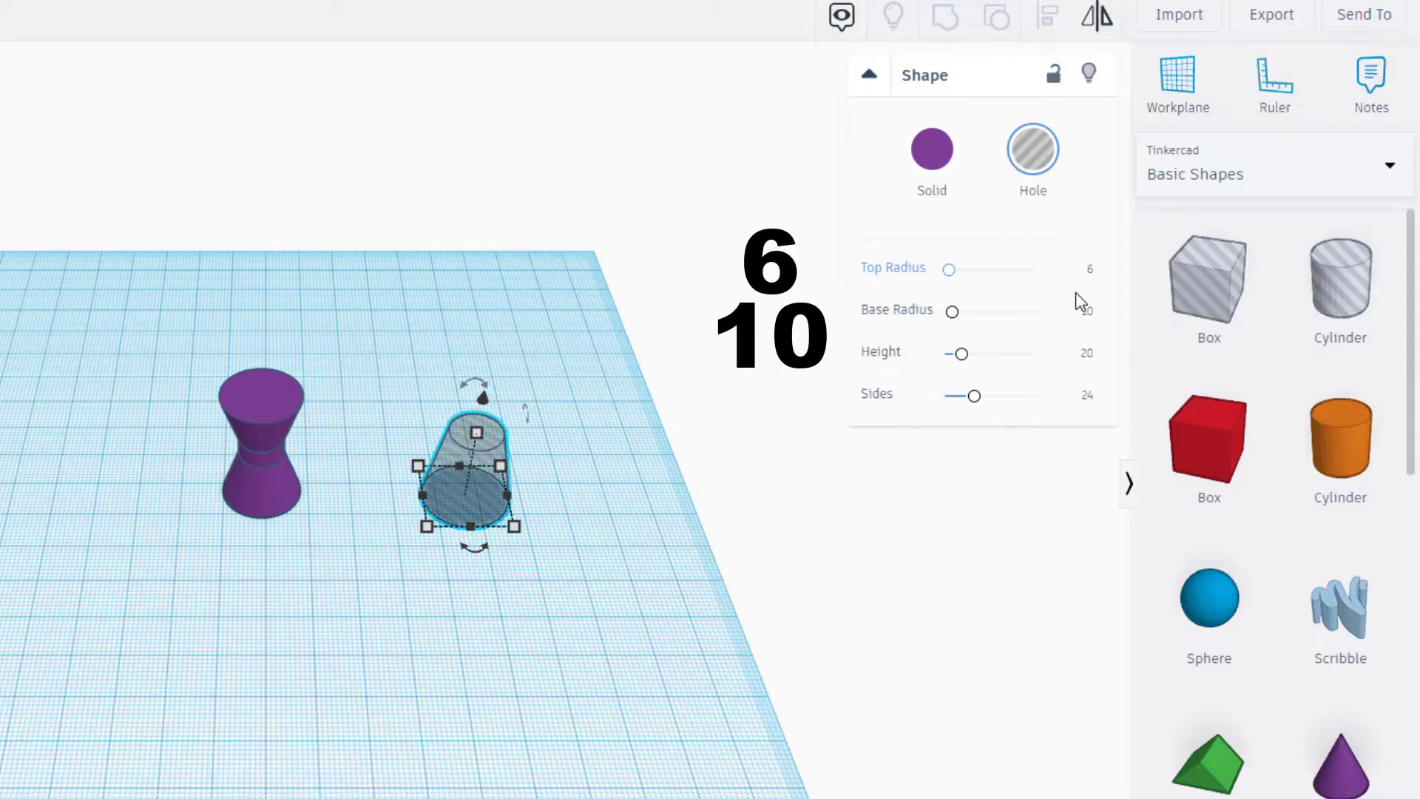
pyautogui.click(1089, 313)
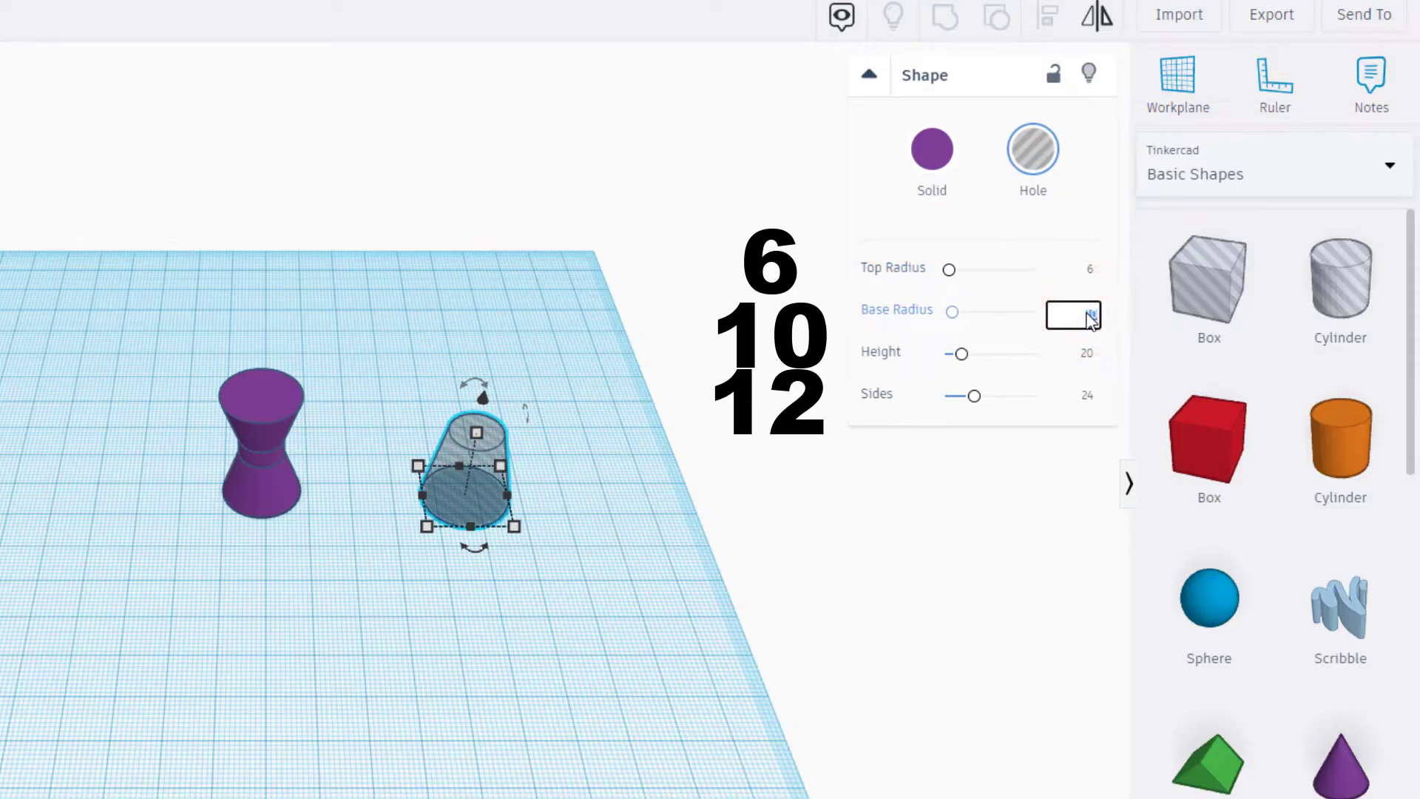
pyautogui.click(1085, 355)
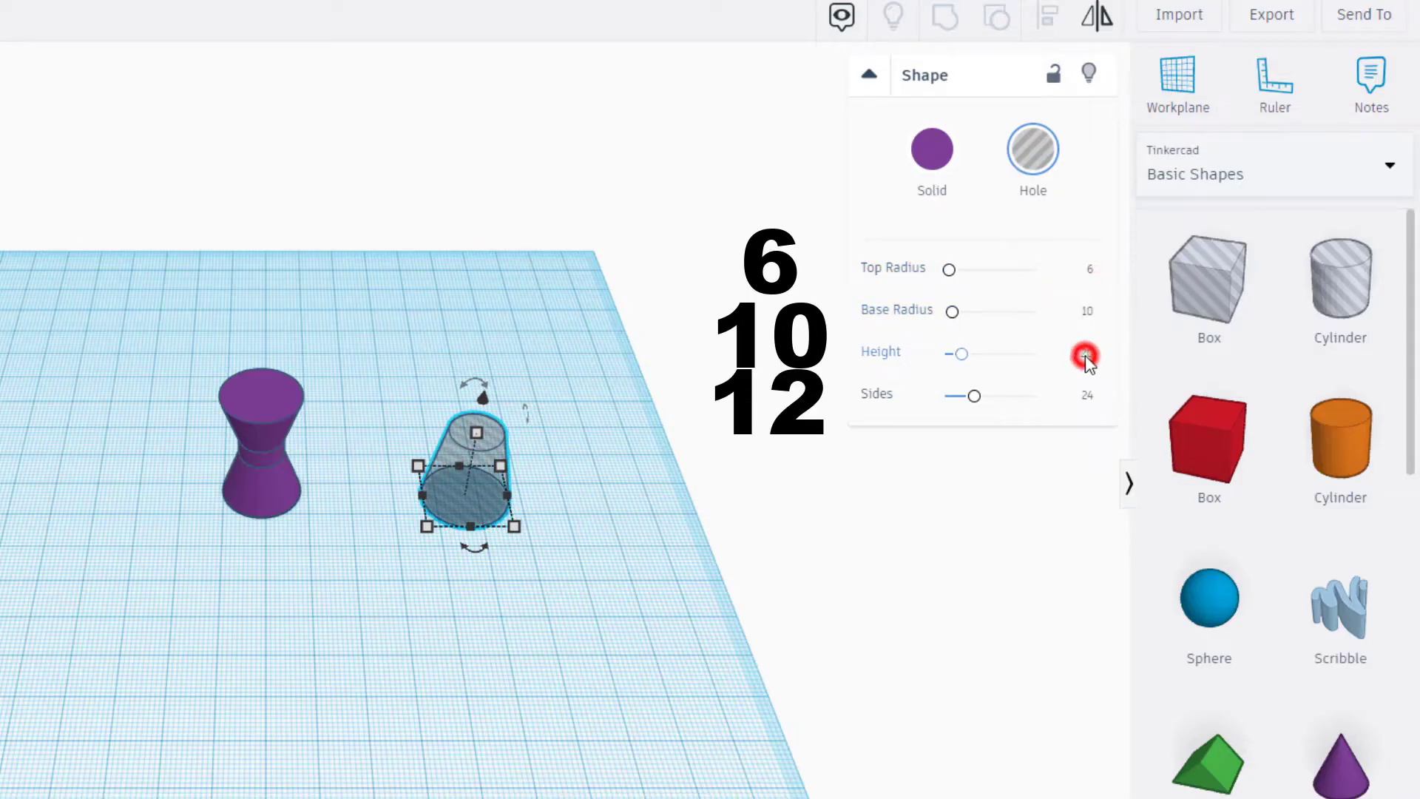
pyautogui.press('Return')
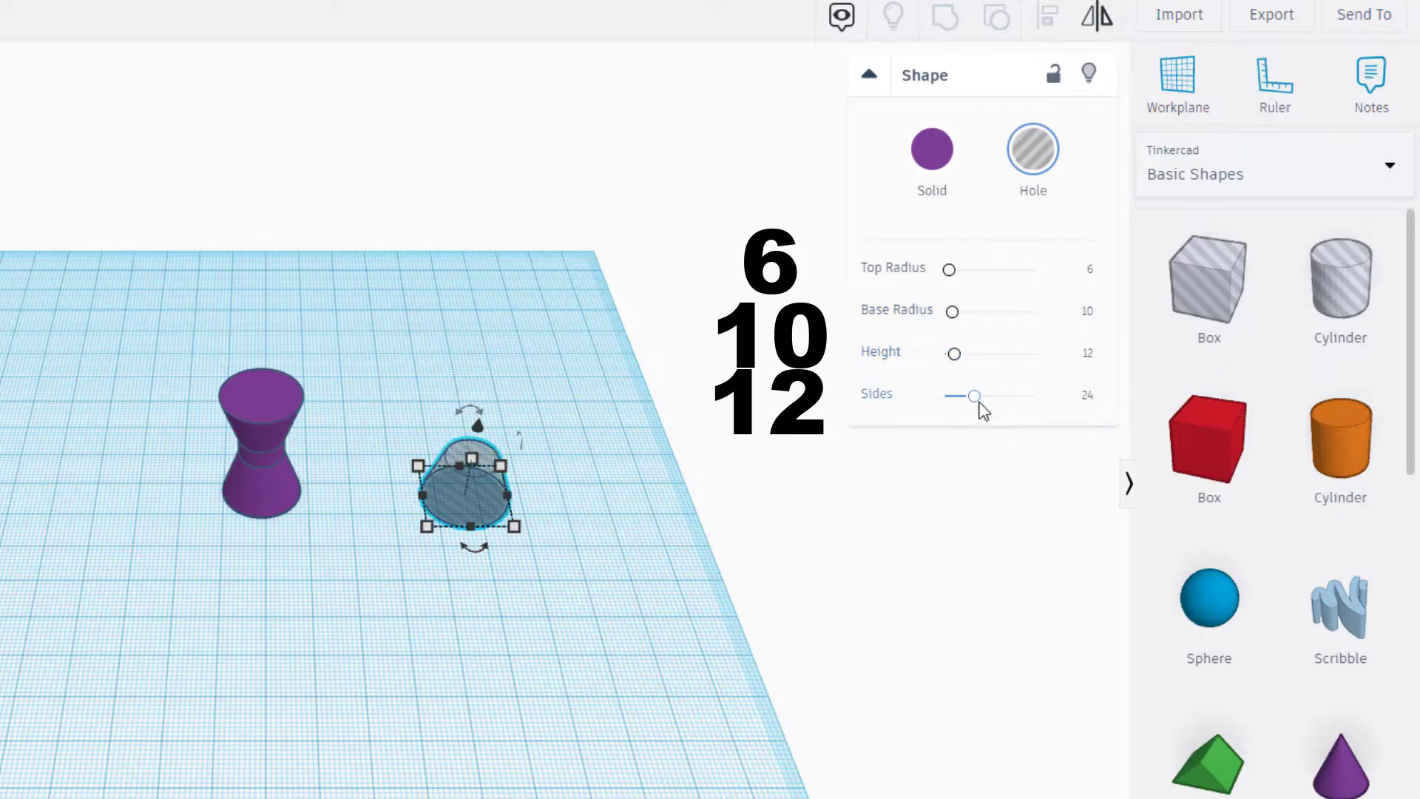
pyautogui.moveTo(976, 397); pyautogui.dragTo(1050, 414)
pyautogui.click(548, 581)
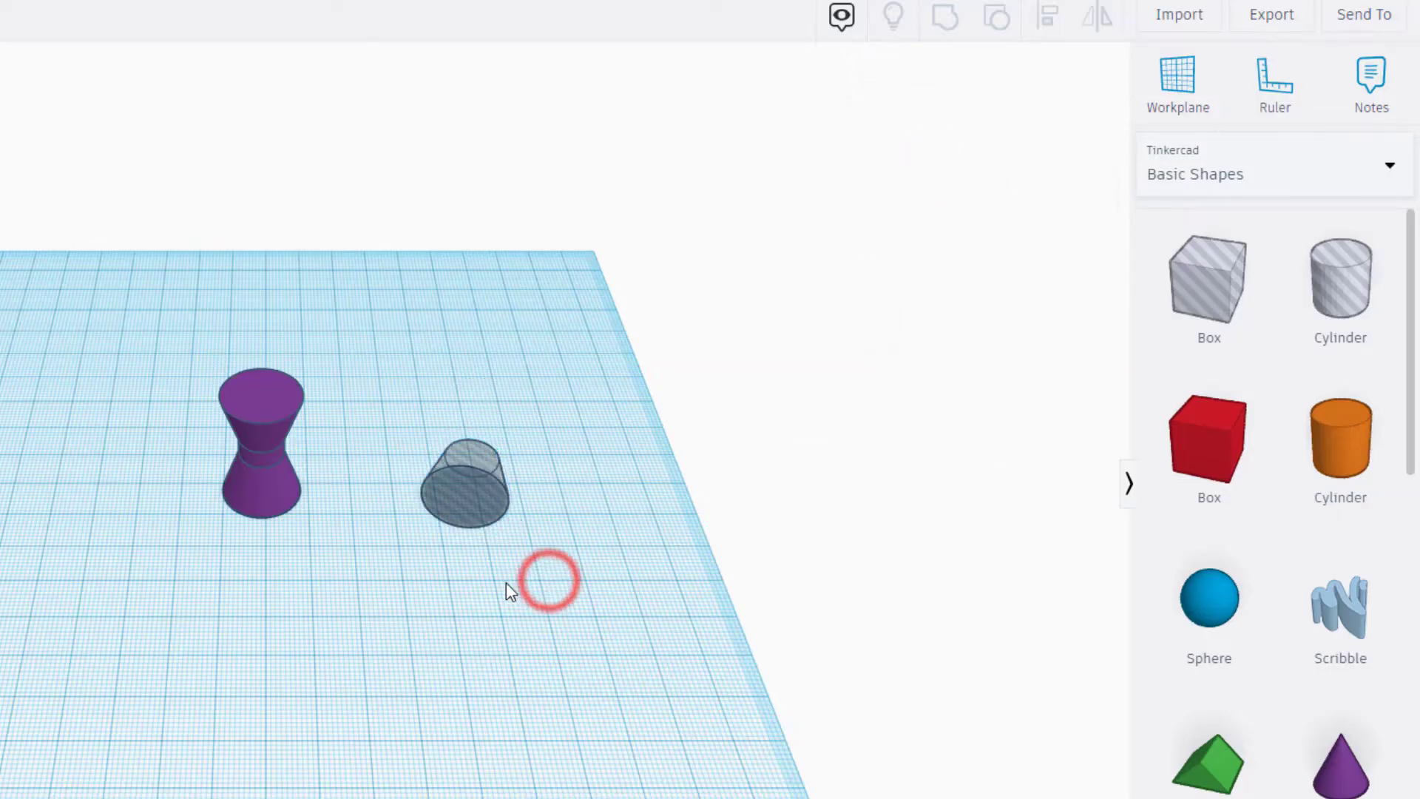
# - Place a cylinder on a workplane set to the hole cone's top face and scale it proportionally to a height of 12
pyautogui.click(1204, 77)
pyautogui.click(476, 459)
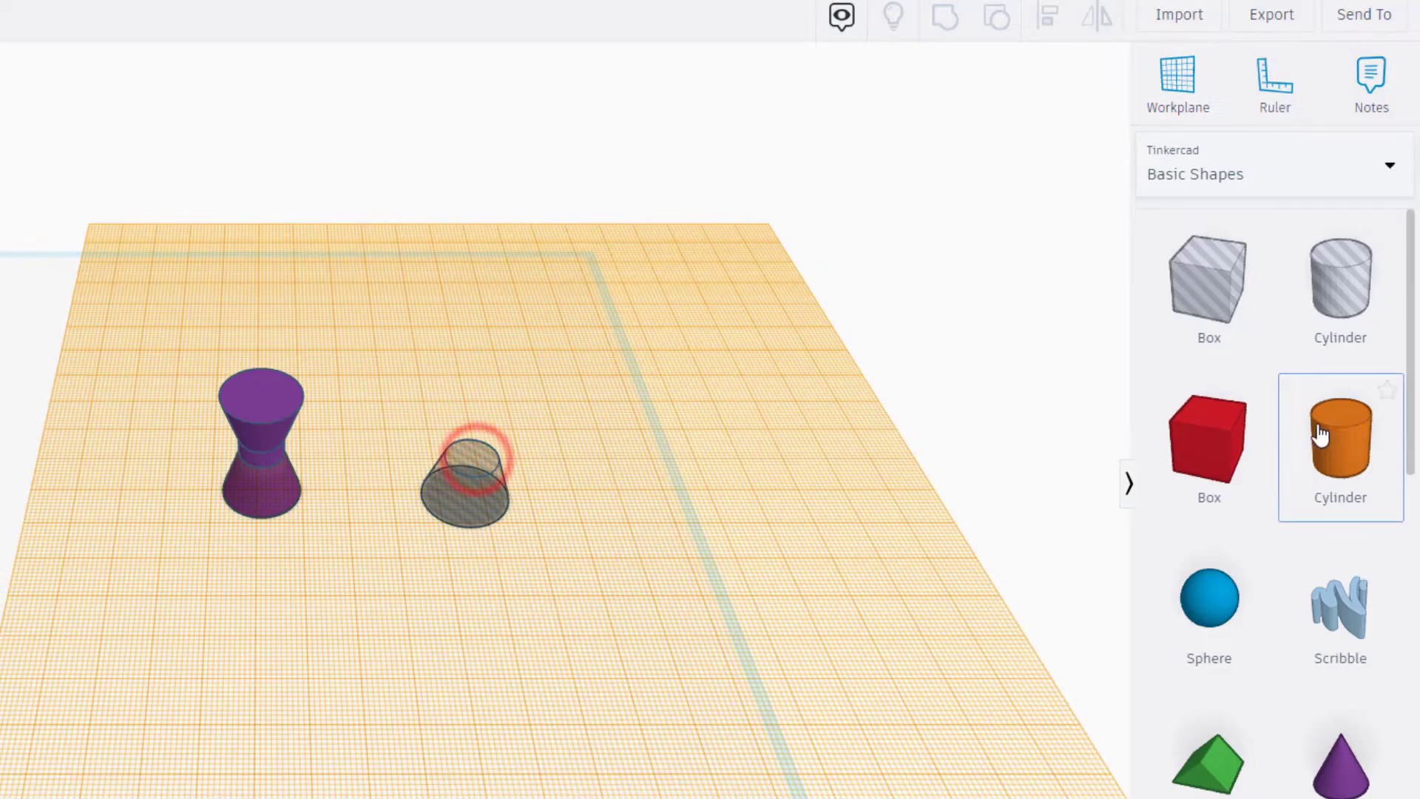
pyautogui.moveTo(1320, 435); pyautogui.dragTo(494, 454)
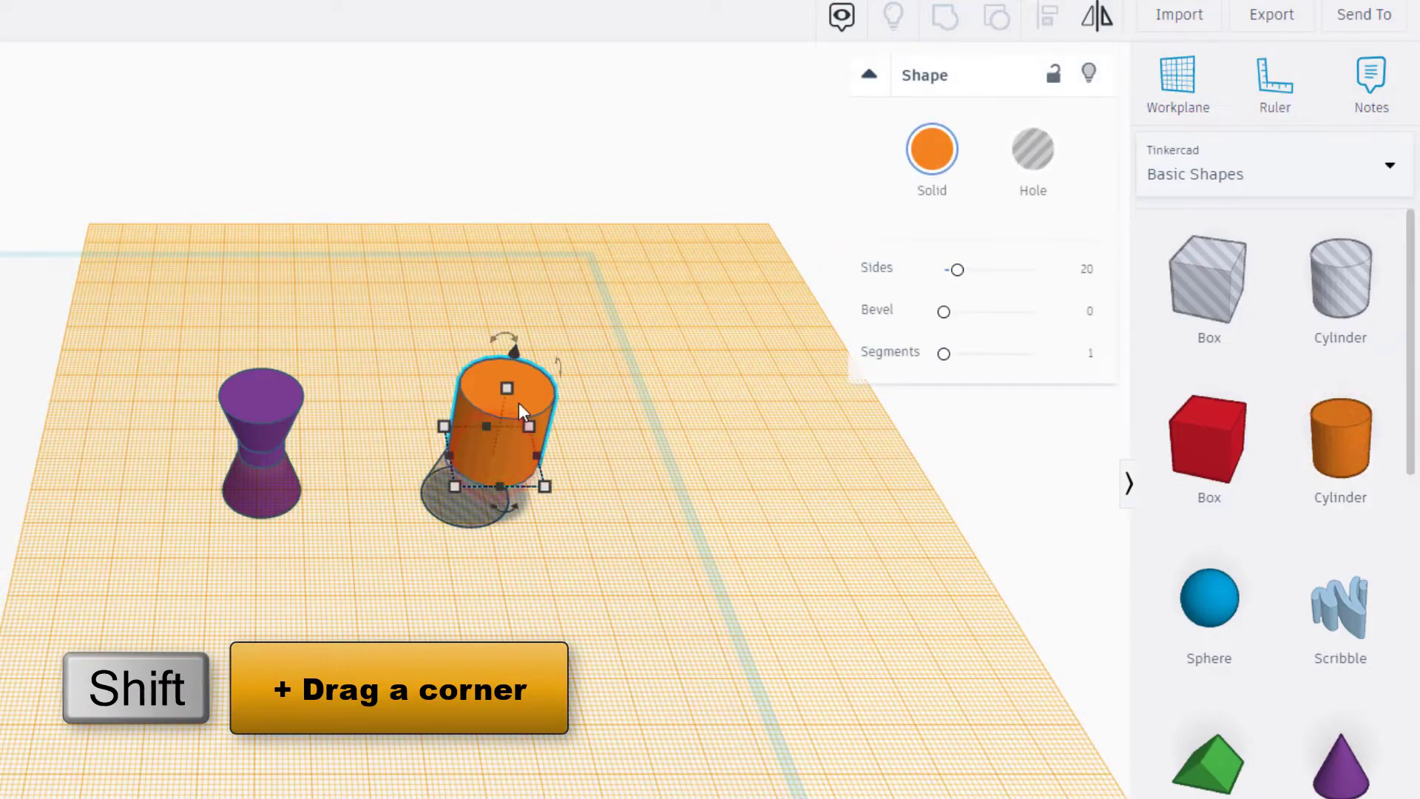
pyautogui.moveTo(505, 388); pyautogui.dragTo(508, 409)
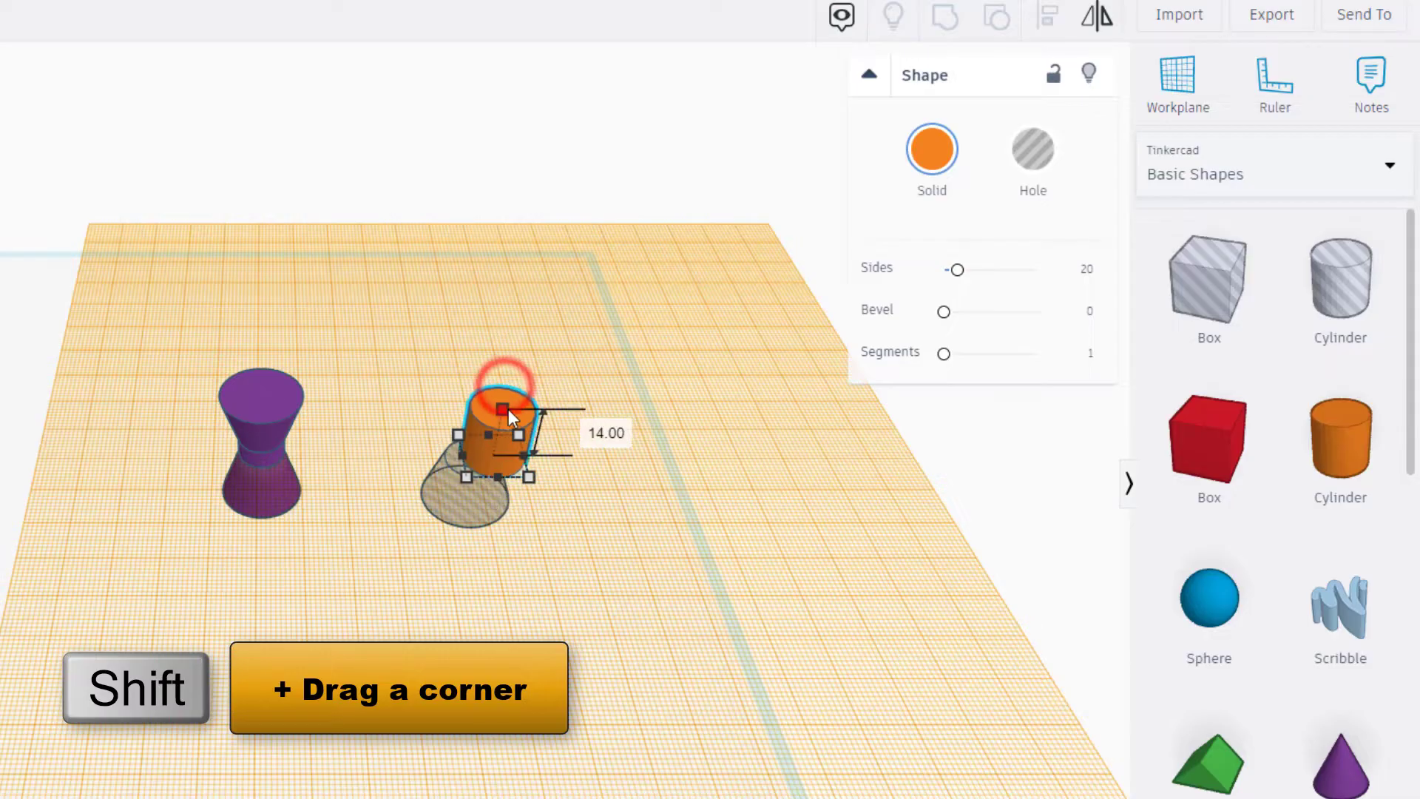
pyautogui.click(613, 438)
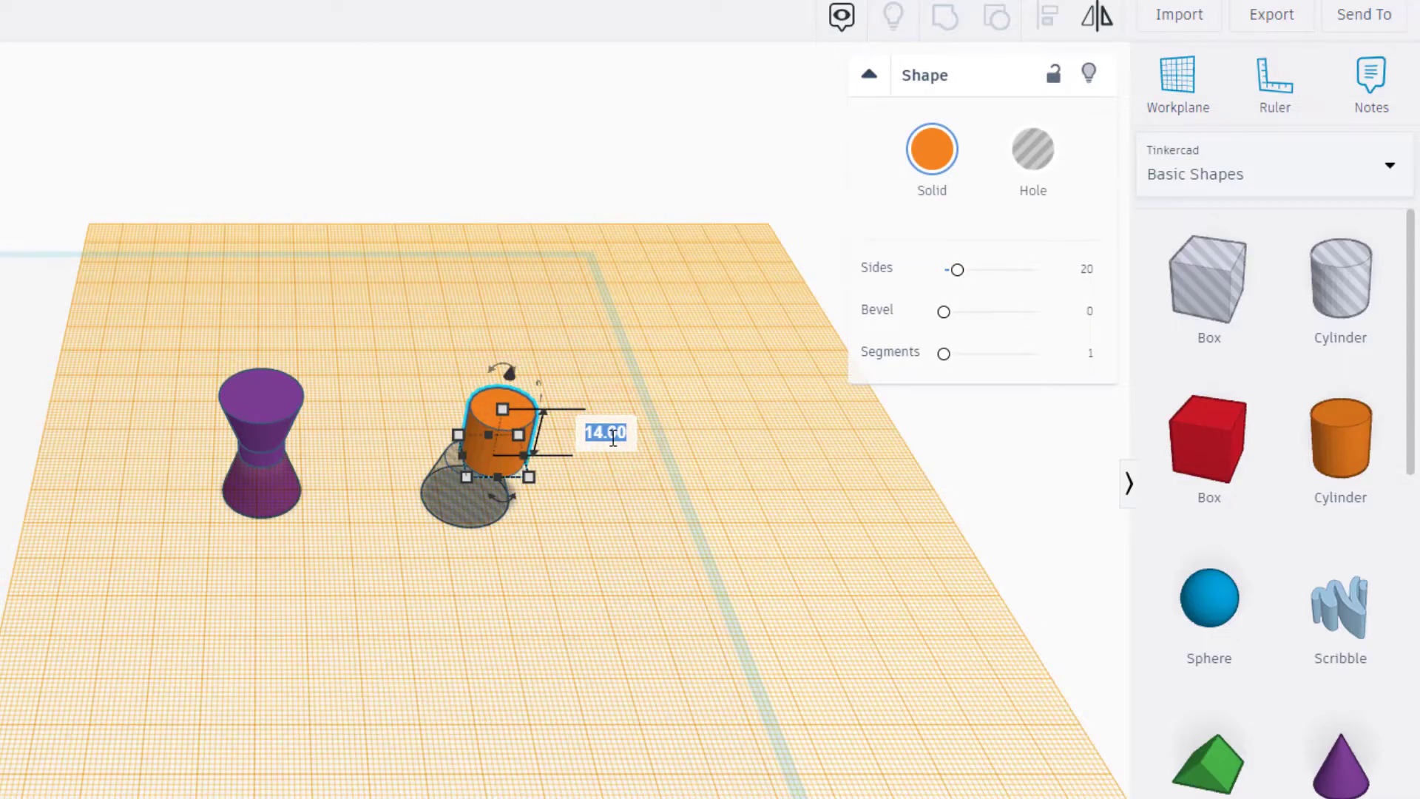
pyautogui.write('12')
pyautogui.press('Return')
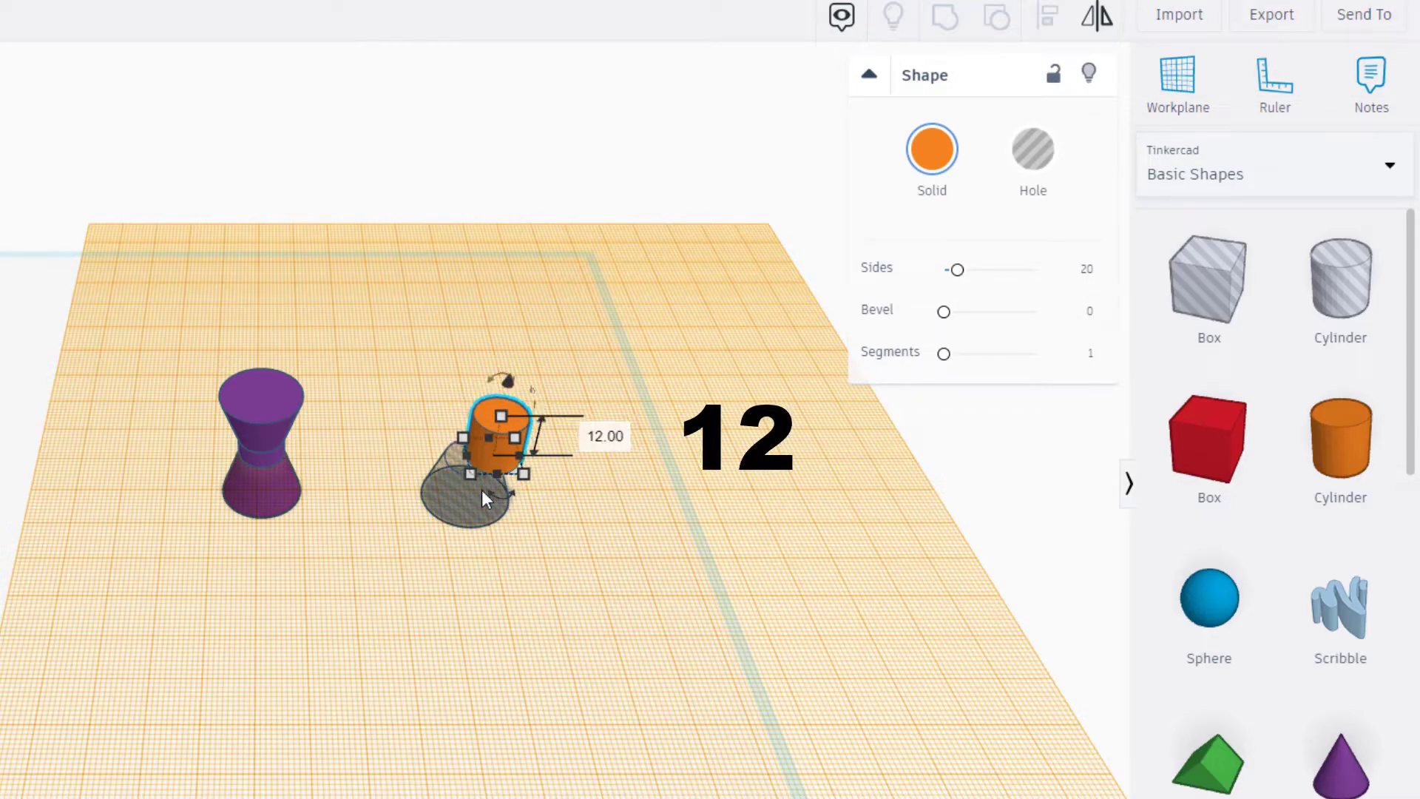
# - Align the orange cylinder and the hole cone on their centres in both horizontal directions
pyautogui.click(421, 422)
pyautogui.moveTo(367, 330); pyautogui.dragTo(614, 617)
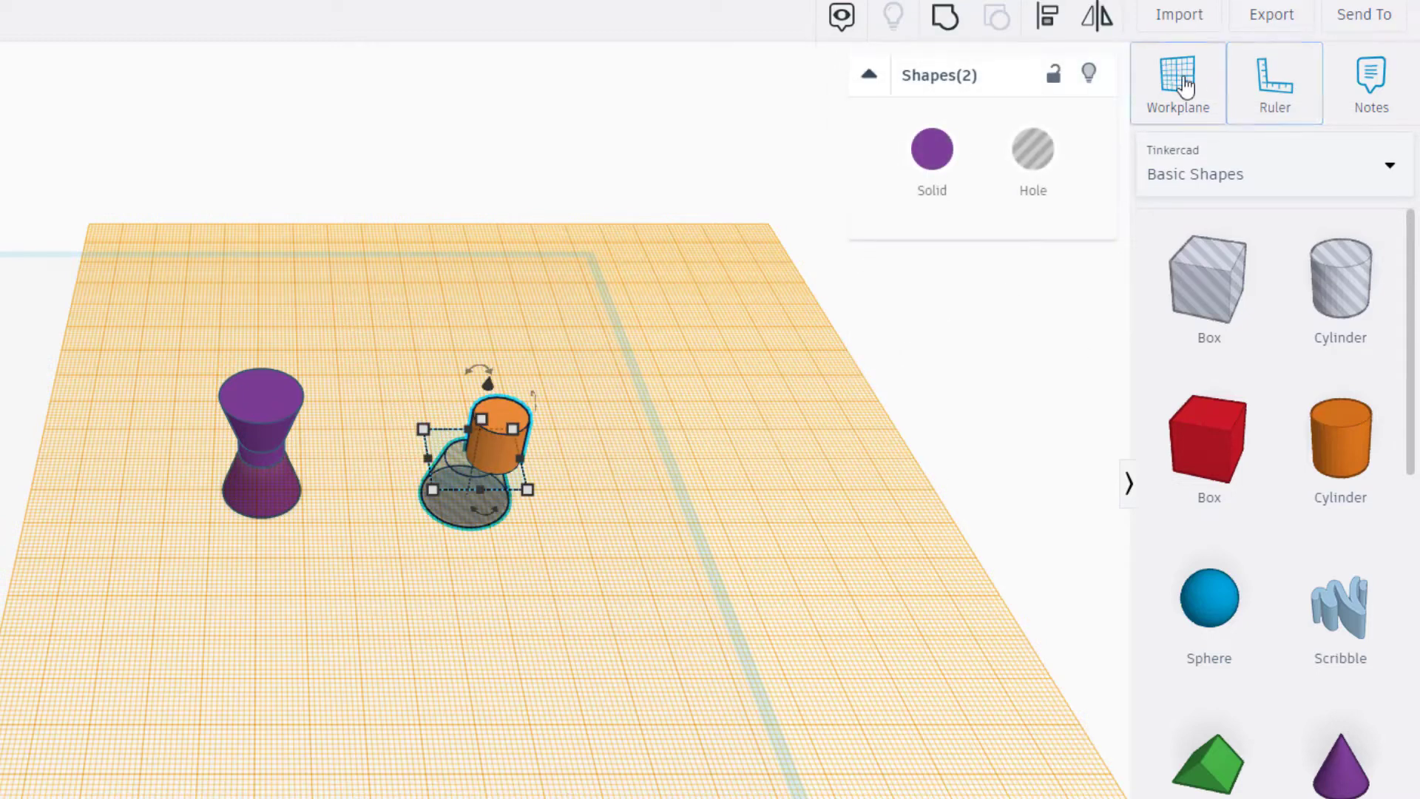
pyautogui.click(1046, 20)
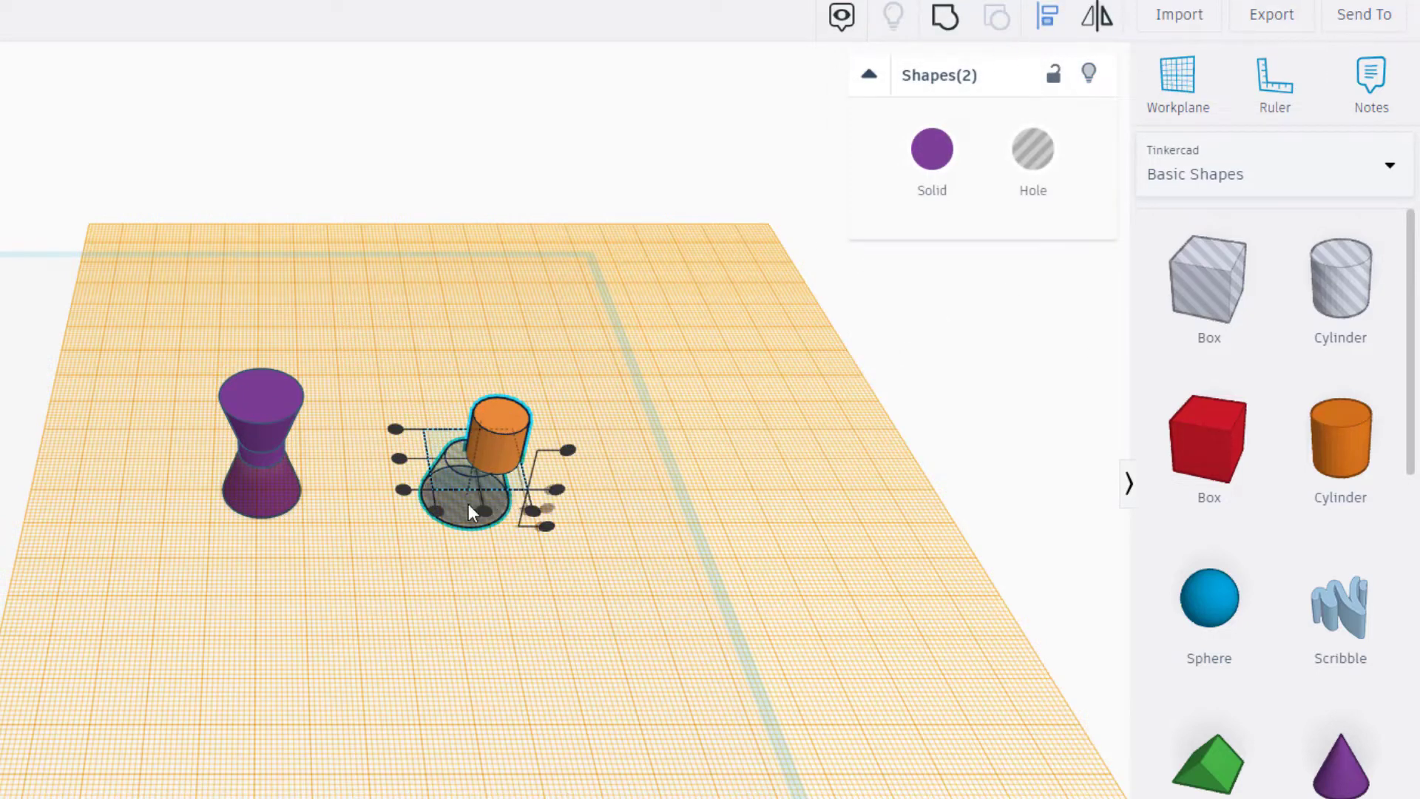
pyautogui.click(479, 511)
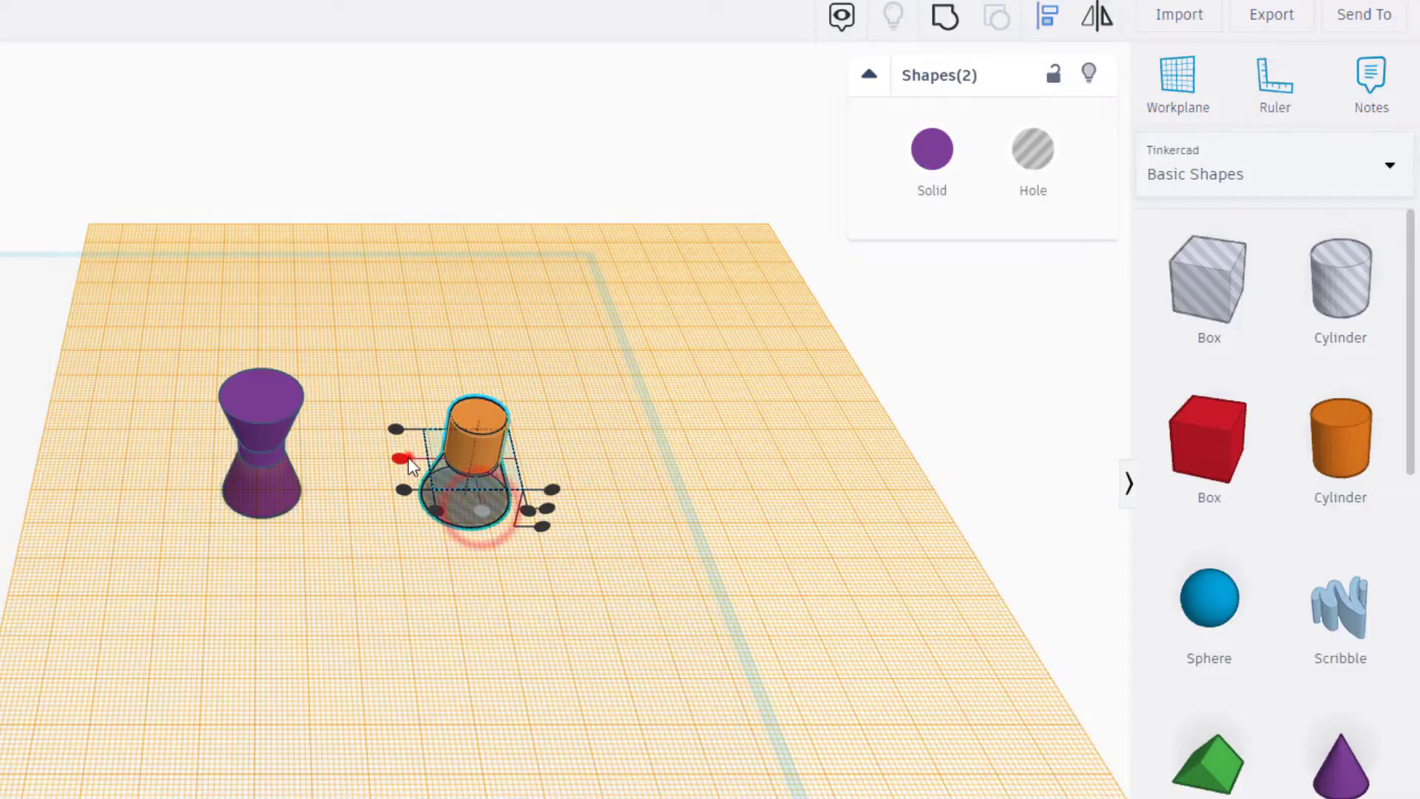
pyautogui.click(400, 459)
pyautogui.click(466, 546)
# - Set the orange cylinder's height alone to 5 and turn it into a hole
pyautogui.click(490, 453)
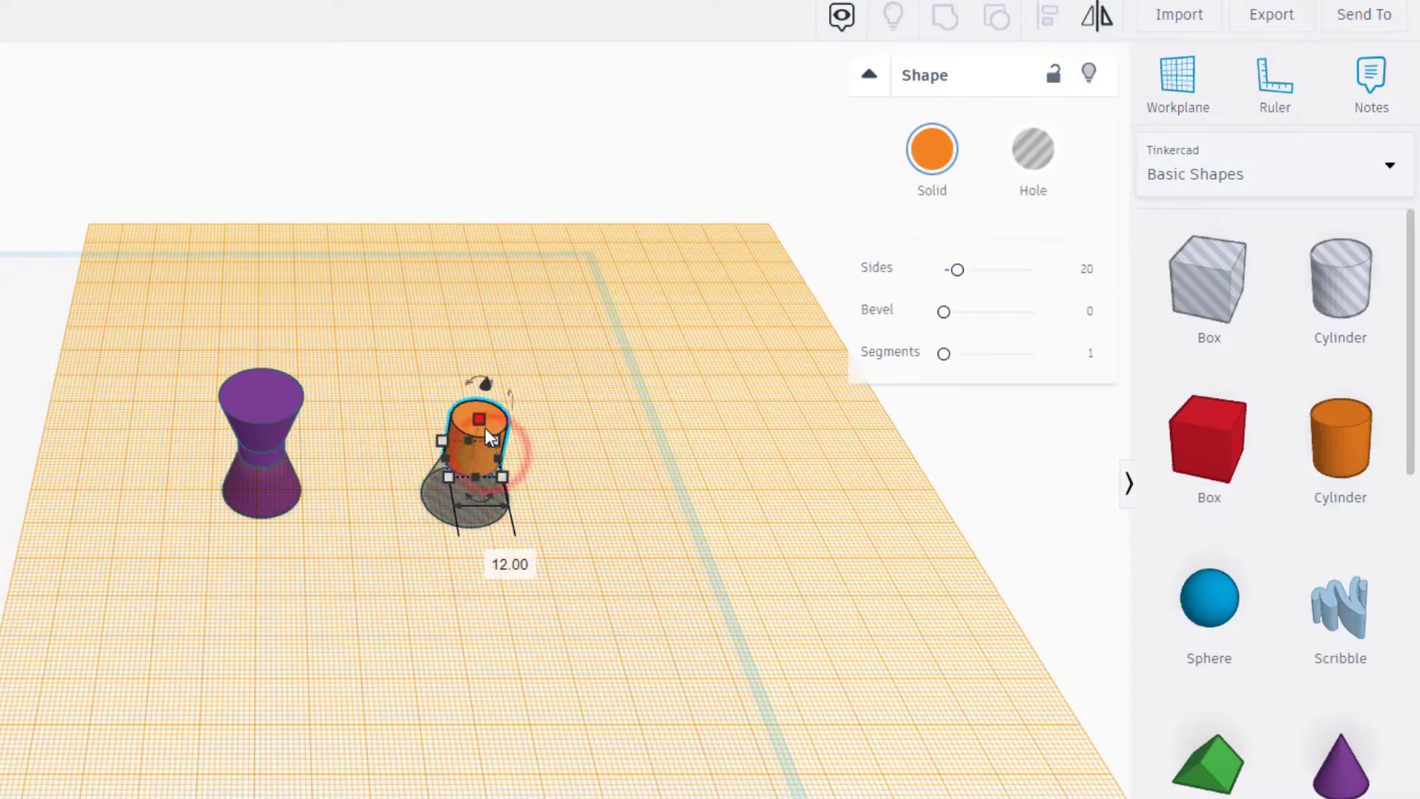
pyautogui.click(581, 438)
pyautogui.write('5')
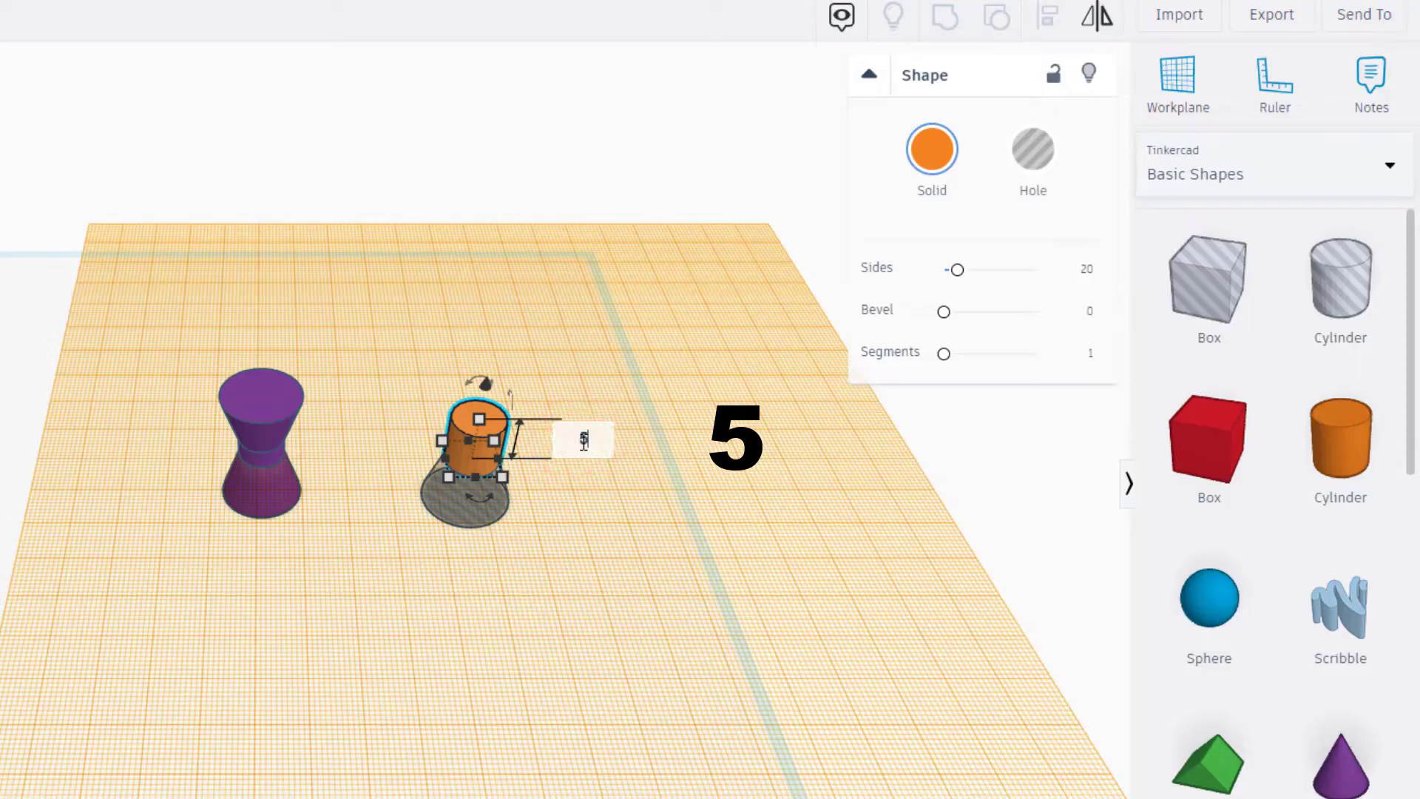
pyautogui.press('Return')
pyautogui.click(1024, 152)
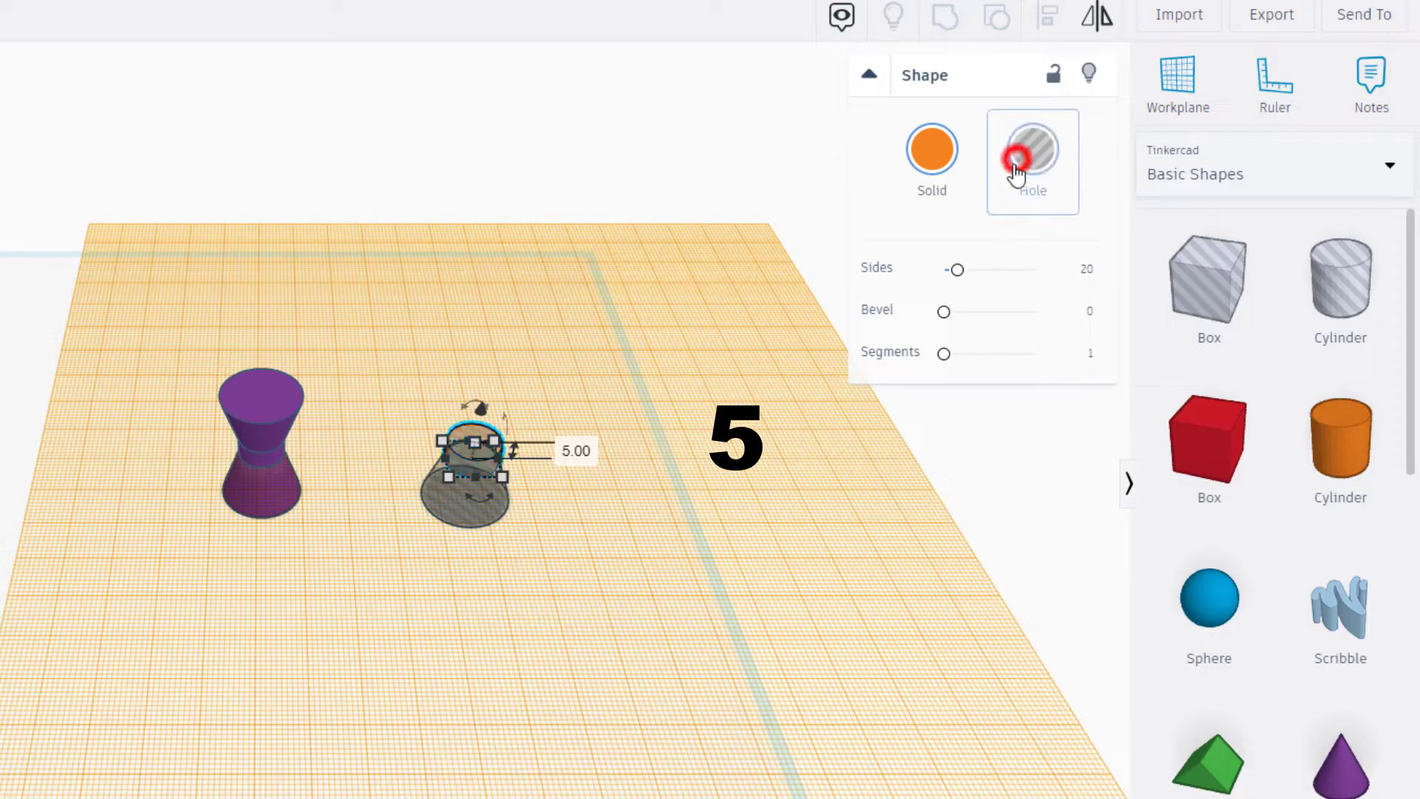
pyautogui.click(593, 638)
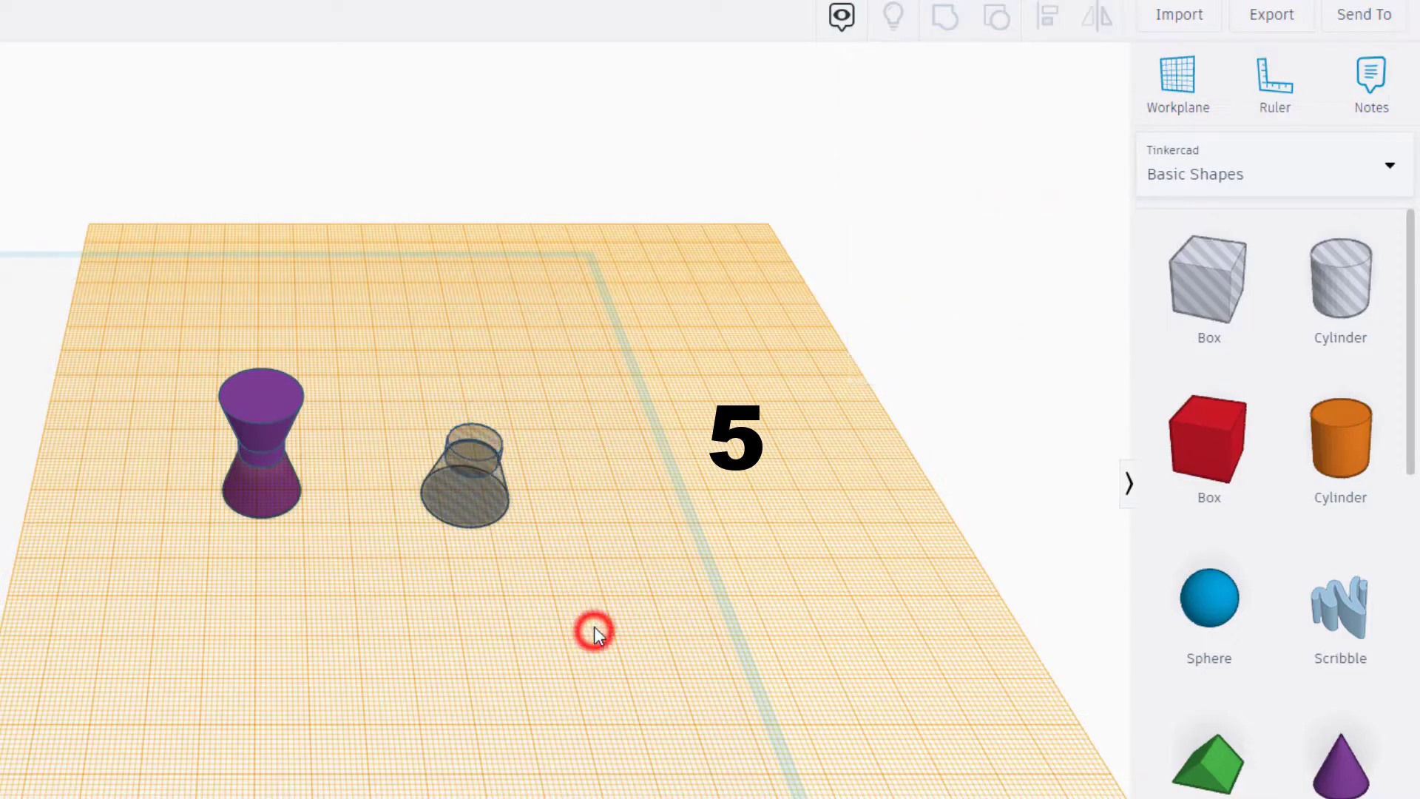
# - Set the workplane on the hole cylinder's top face and place a cone on it
pyautogui.click(1153, 82)
pyautogui.click(476, 437)
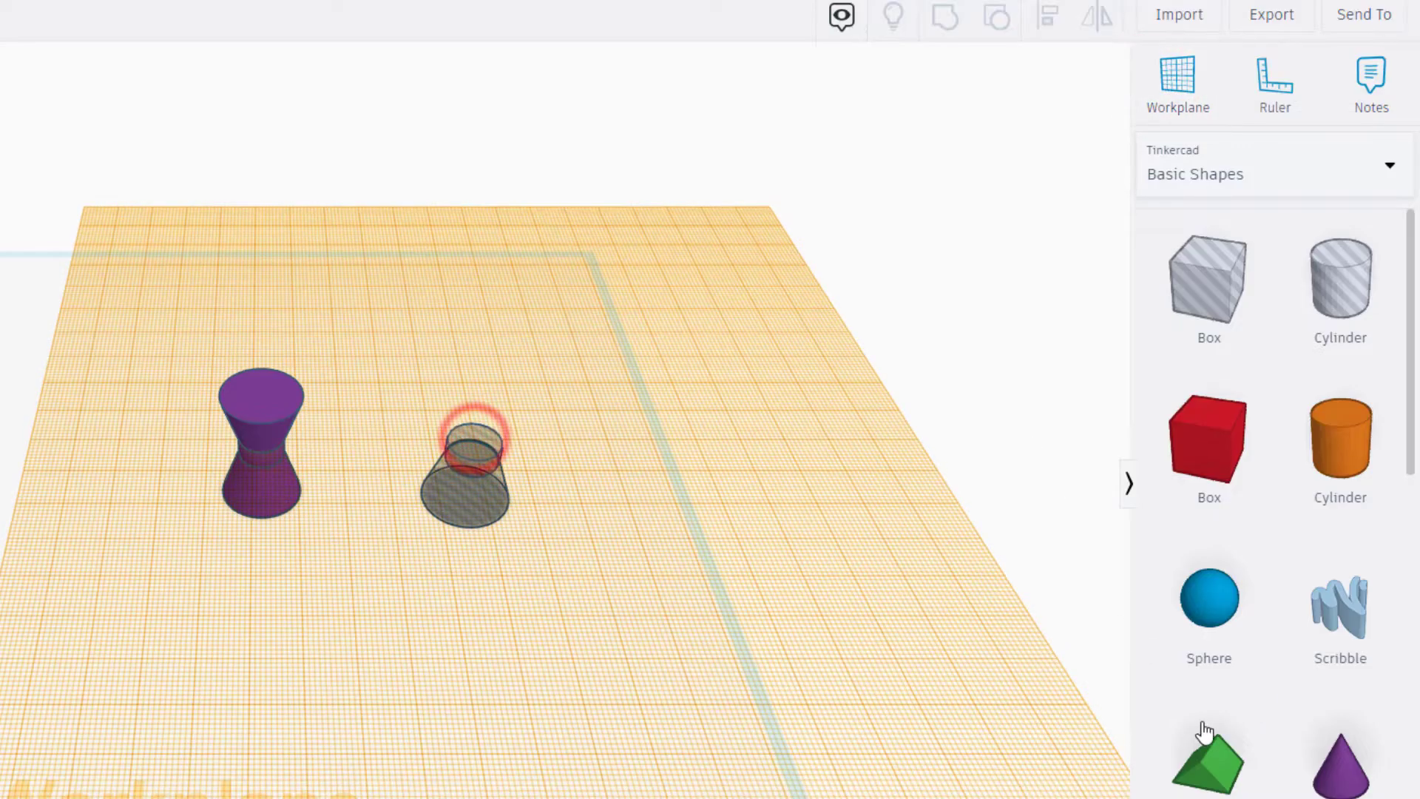
pyautogui.click(1340, 756)
pyautogui.click(479, 433)
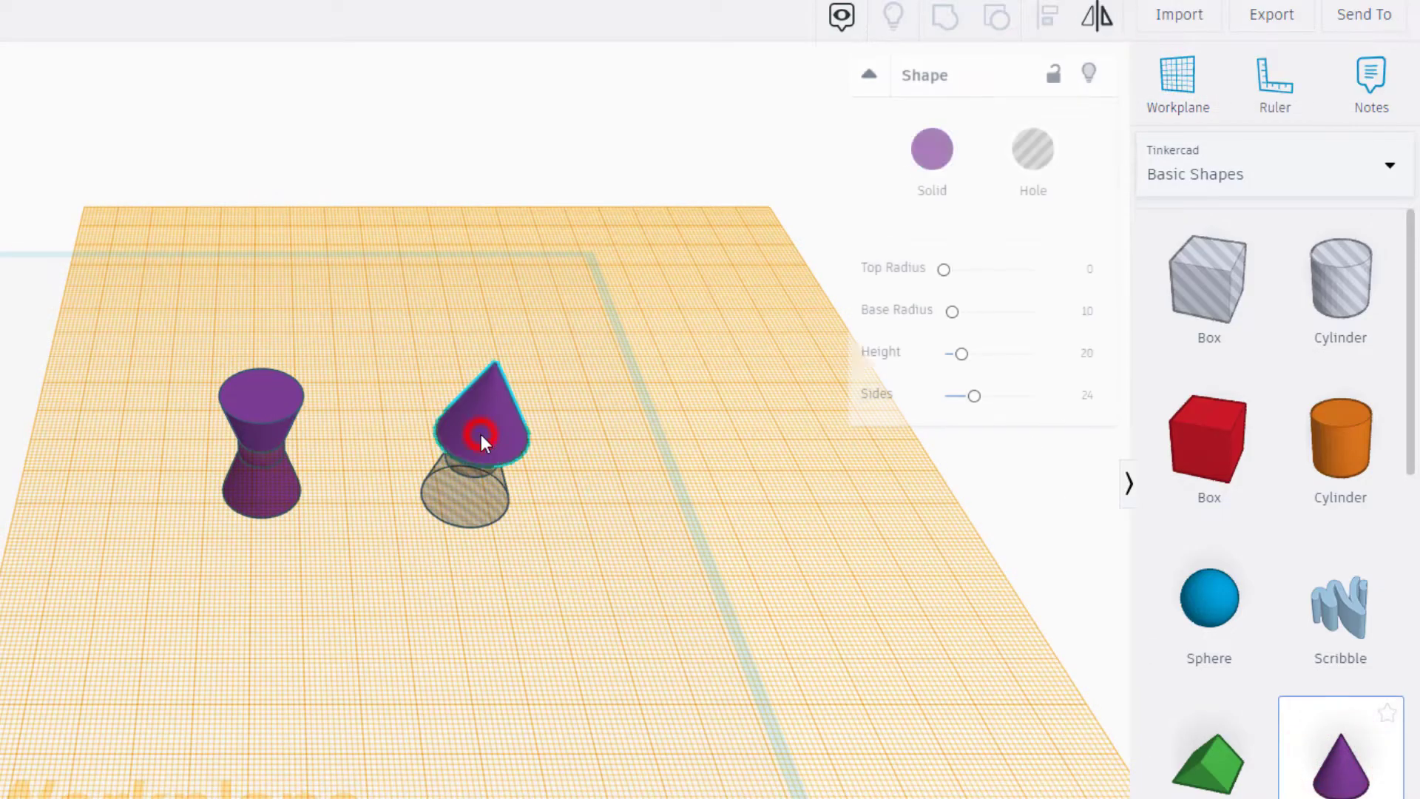
# - Give the new upper cone top radius 10, base radius 6, height 12 and 64 sides
pyautogui.click(1088, 271)
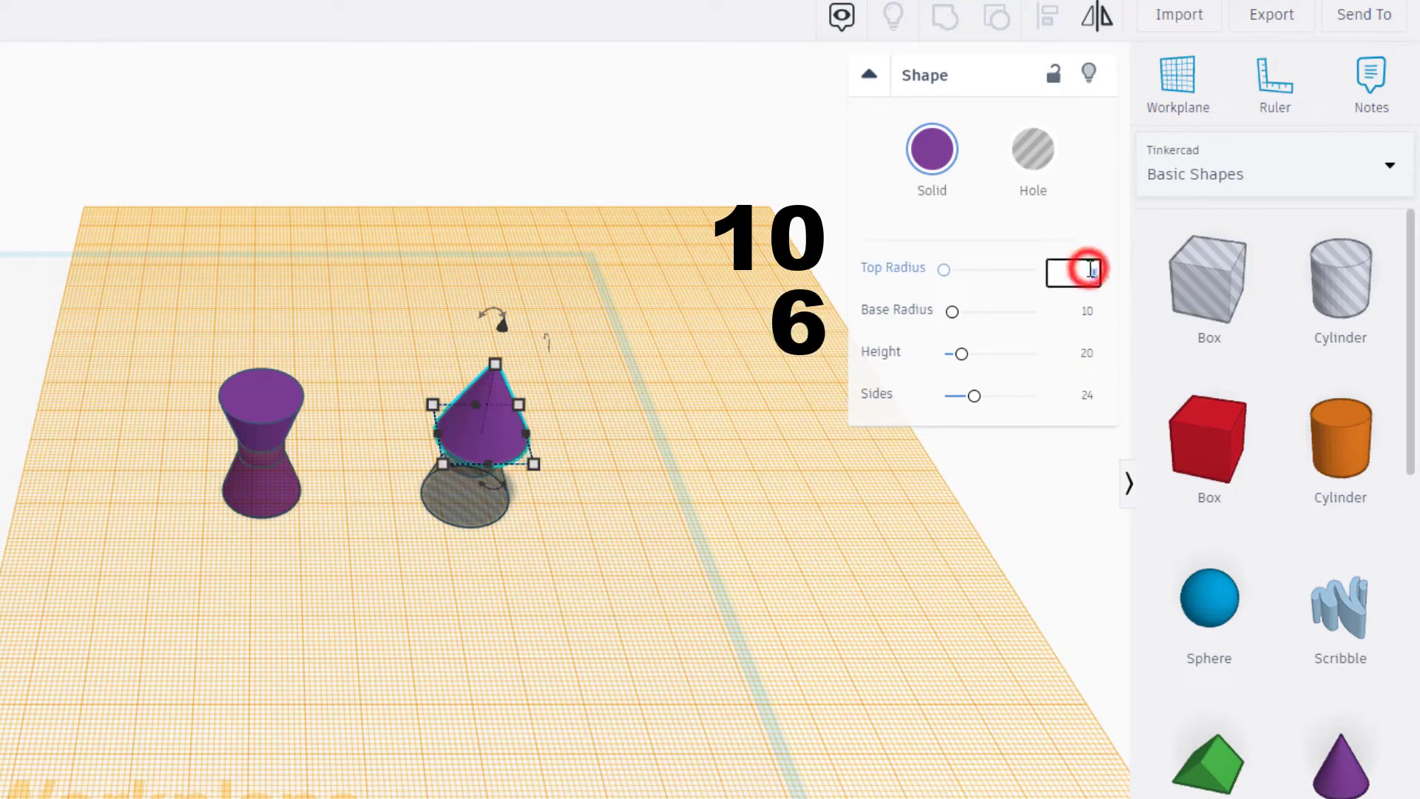
pyautogui.write('10')
pyautogui.click(1084, 316)
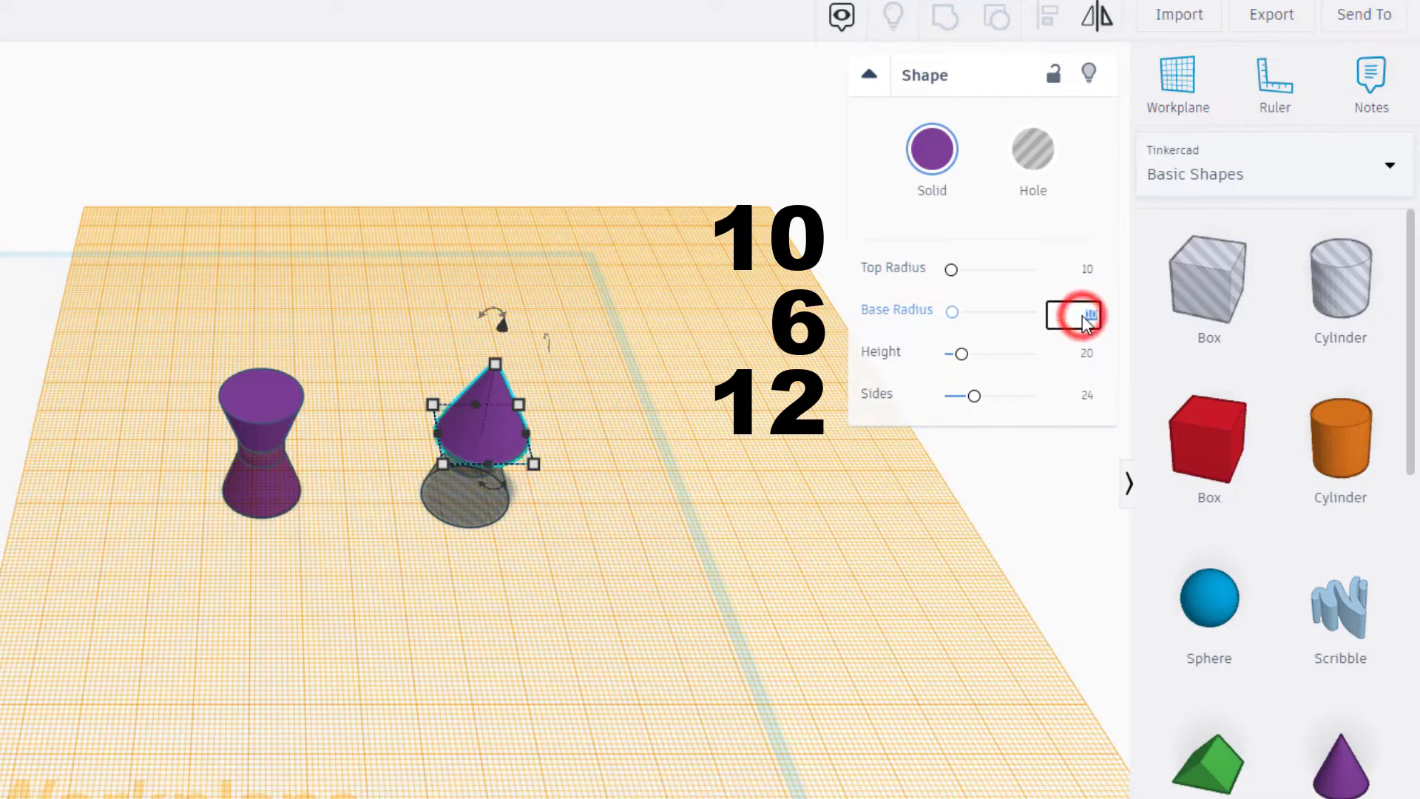
pyautogui.write('6')
pyautogui.click(1093, 355)
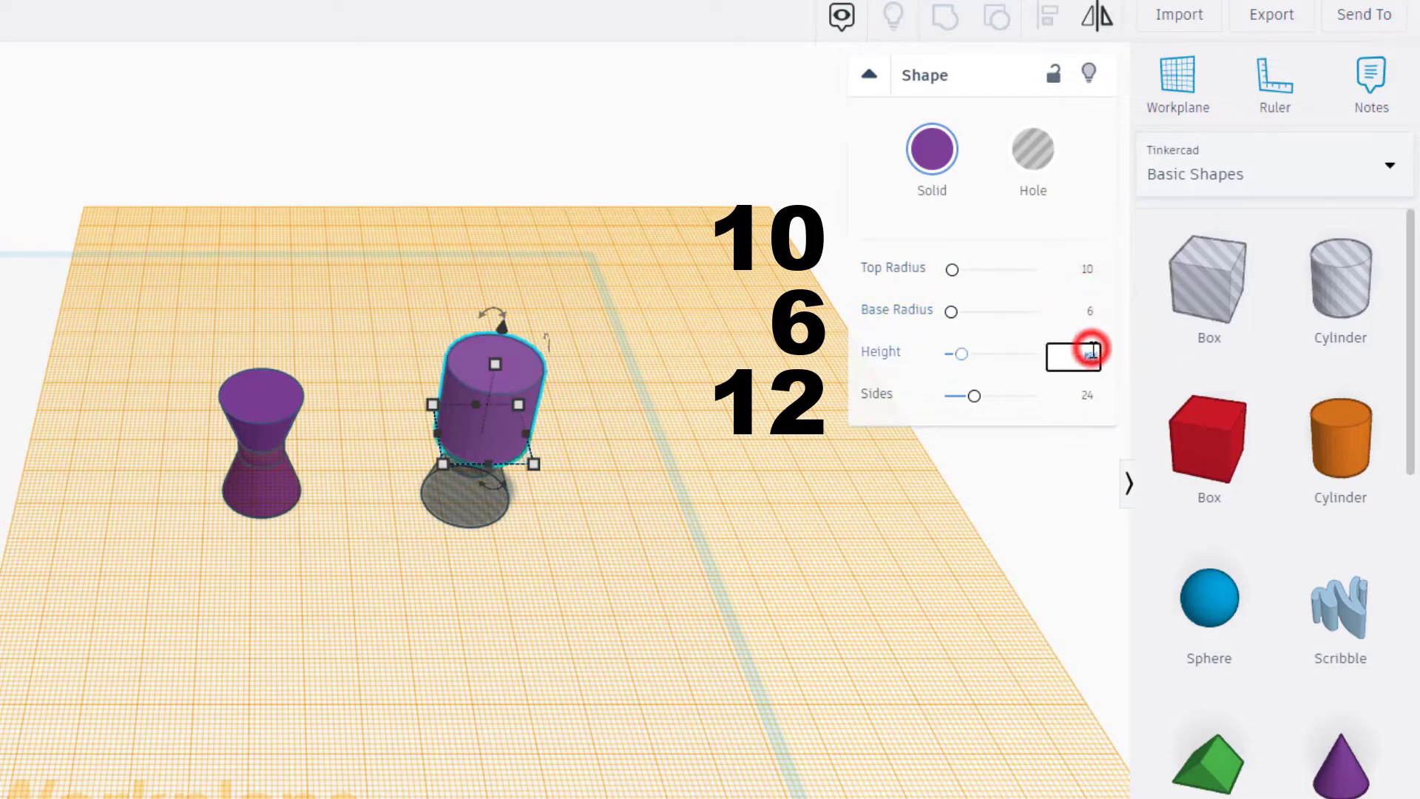
pyautogui.write('12')
pyautogui.press('Return')
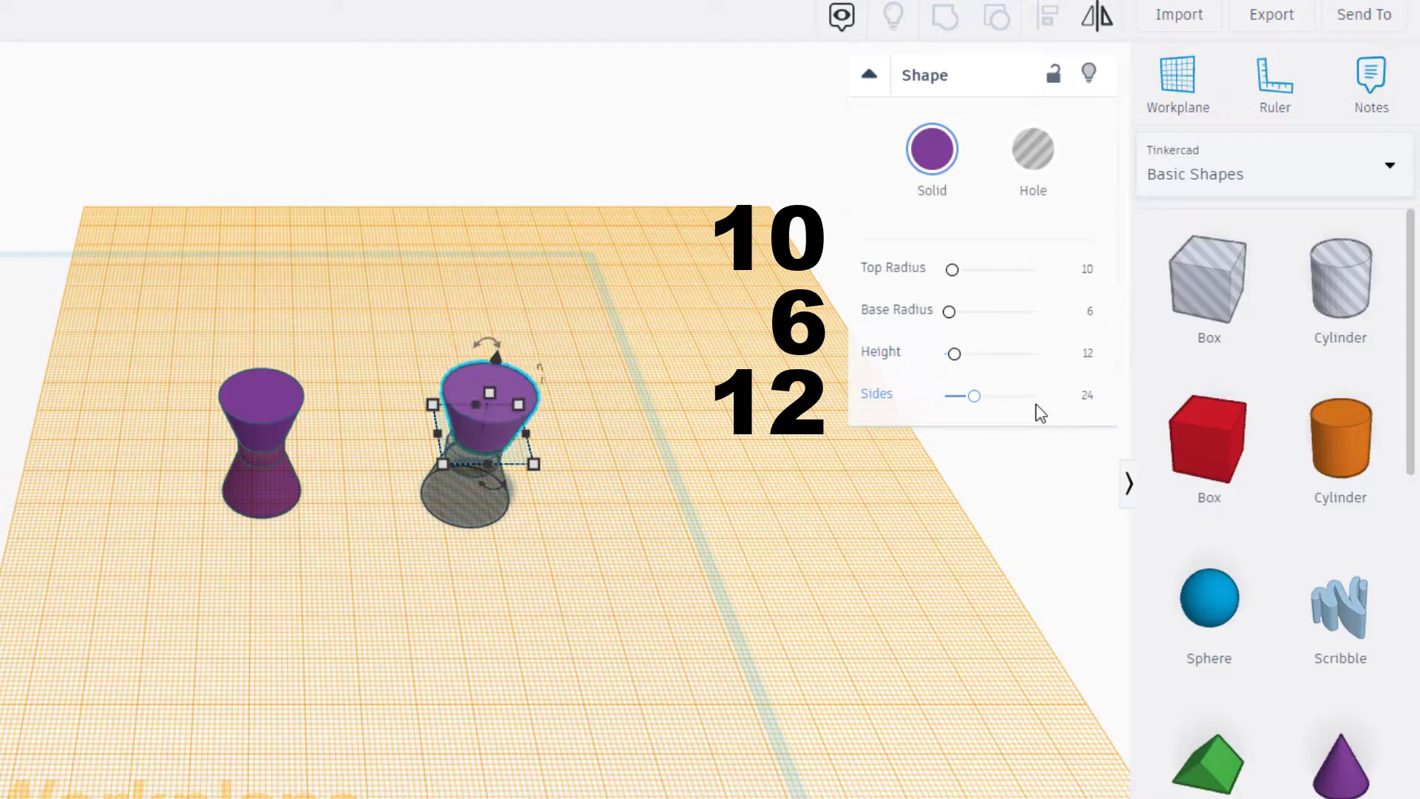
pyautogui.moveTo(974, 397); pyautogui.dragTo(1058, 396)
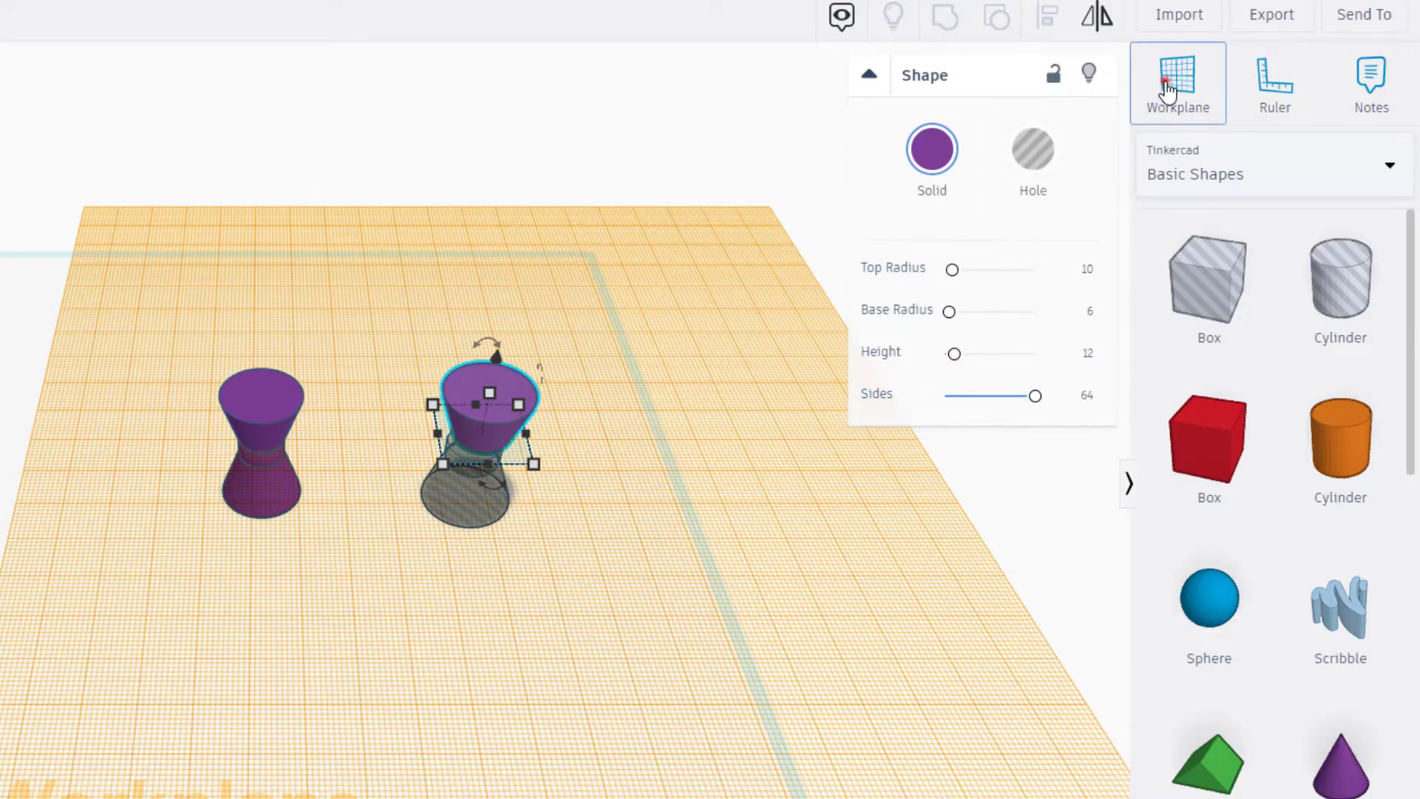
# - Return the workplane to the base grid and align both cones and the hole cylinder on their centres in both horizontal directions
pyautogui.click(1176, 76)
pyautogui.click(681, 571)
pyautogui.moveTo(408, 341); pyautogui.dragTo(554, 564)
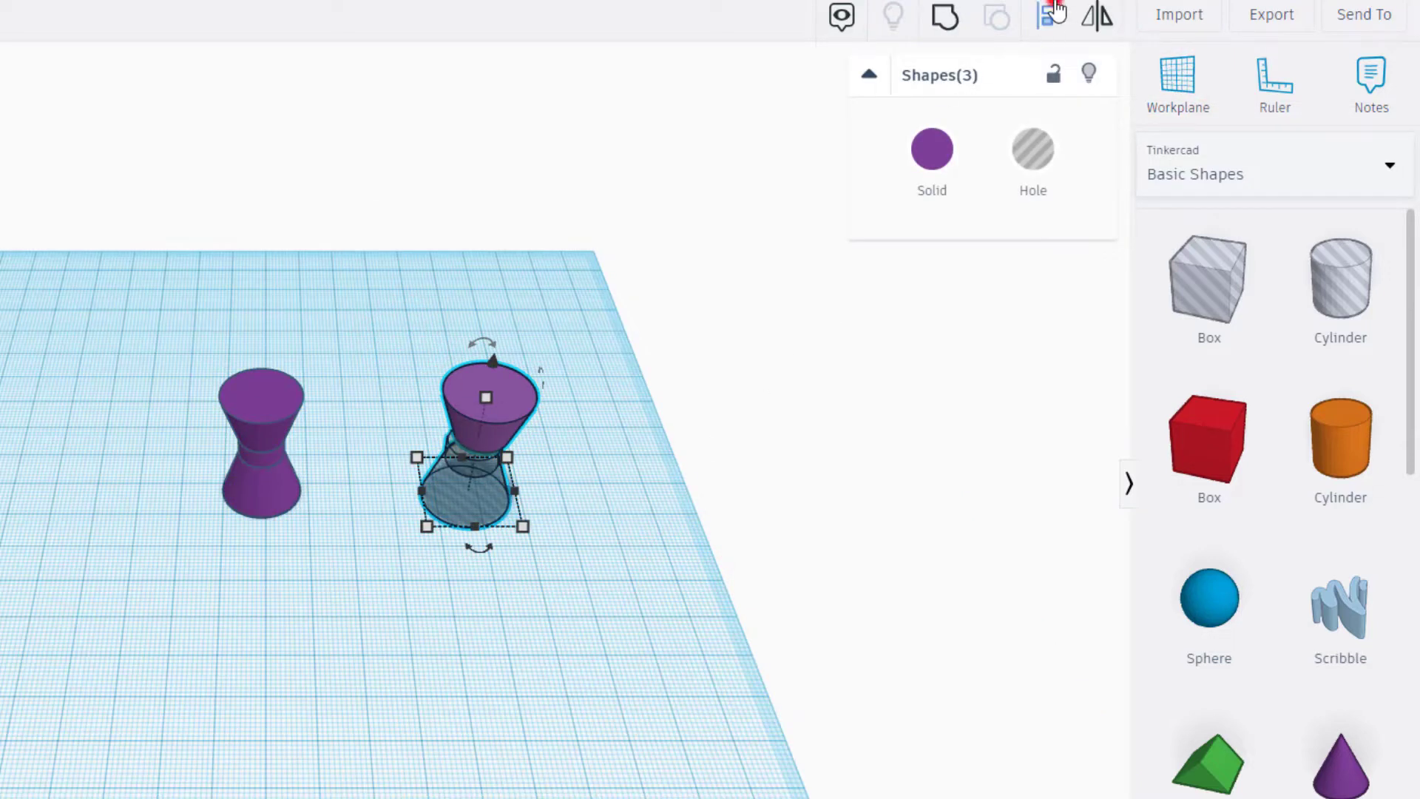
pyautogui.click(1050, 13)
pyautogui.click(395, 490)
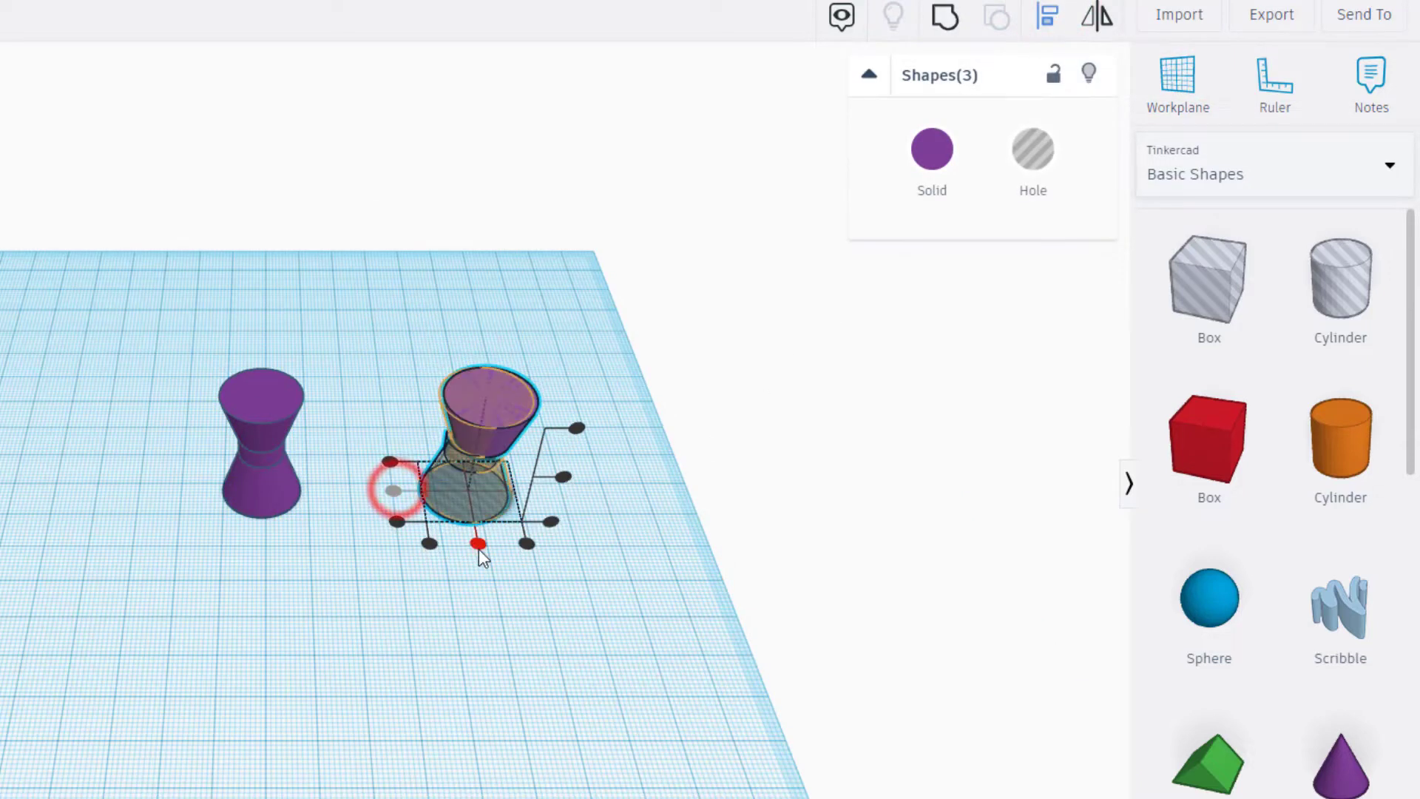
pyautogui.click(477, 545)
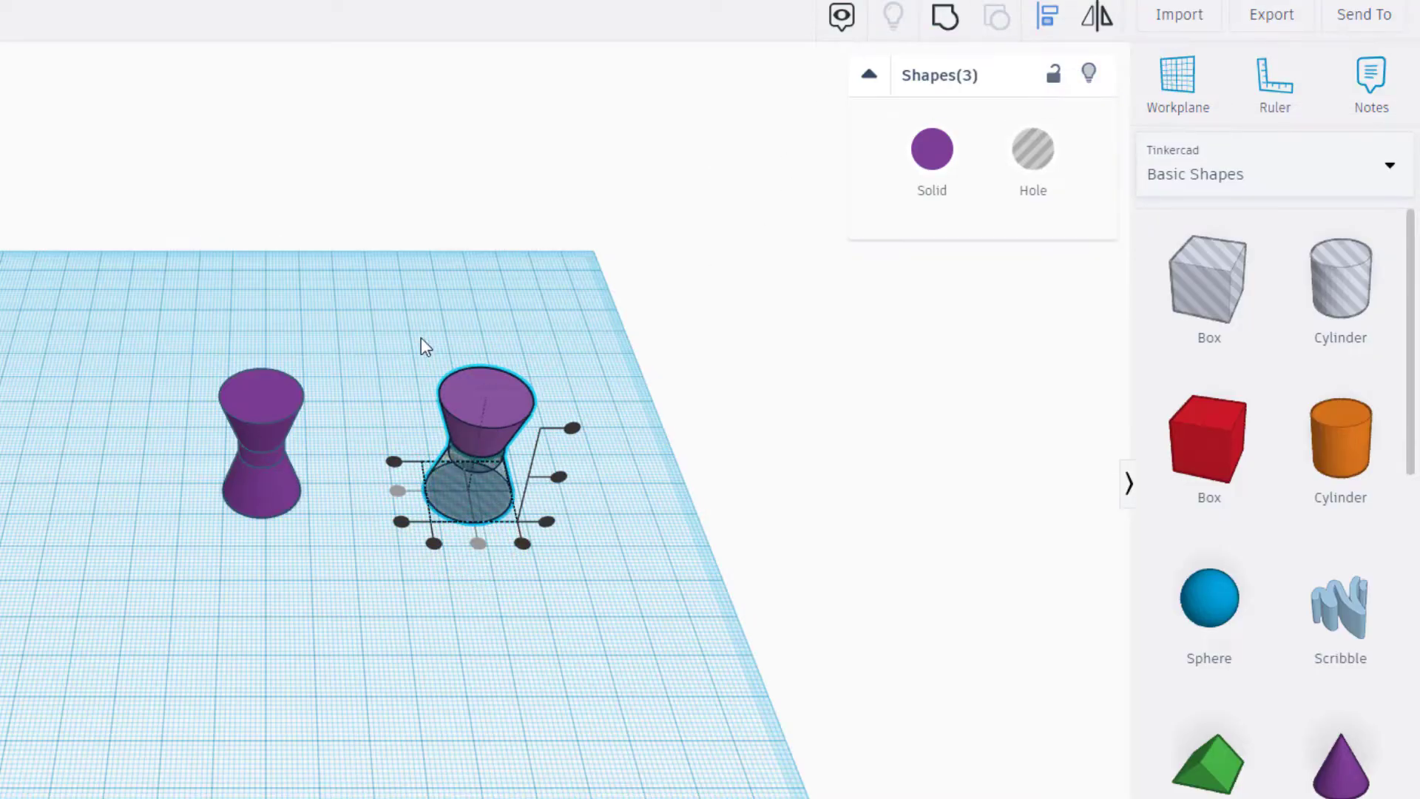
# - Turn the upper cone into a hole and group it with the hole cylinder and lower hole cone
pyautogui.click(699, 429)
pyautogui.click(477, 405)
pyautogui.click(1024, 153)
pyautogui.click(375, 395)
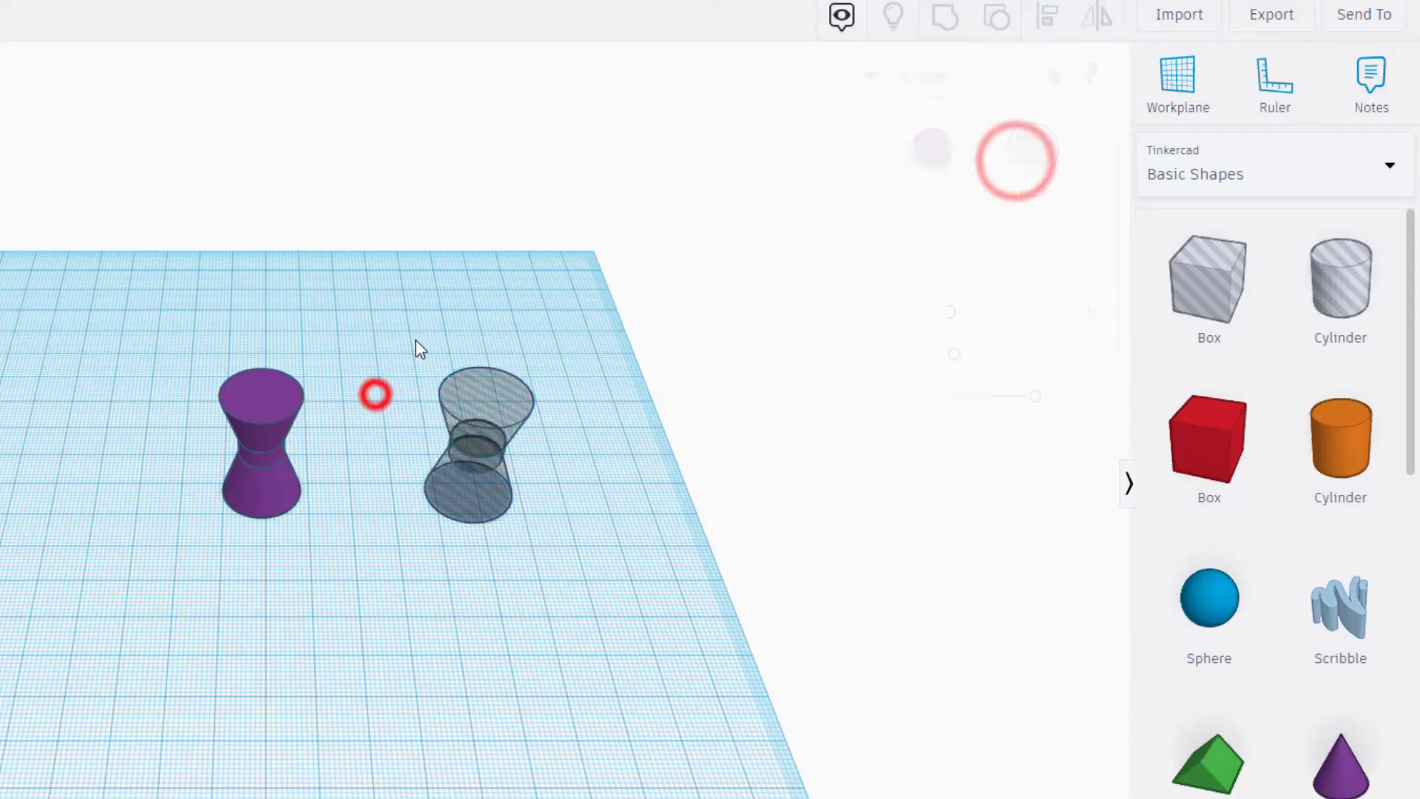
pyautogui.moveTo(412, 330); pyautogui.dragTo(533, 589)
pyautogui.click(944, 18)
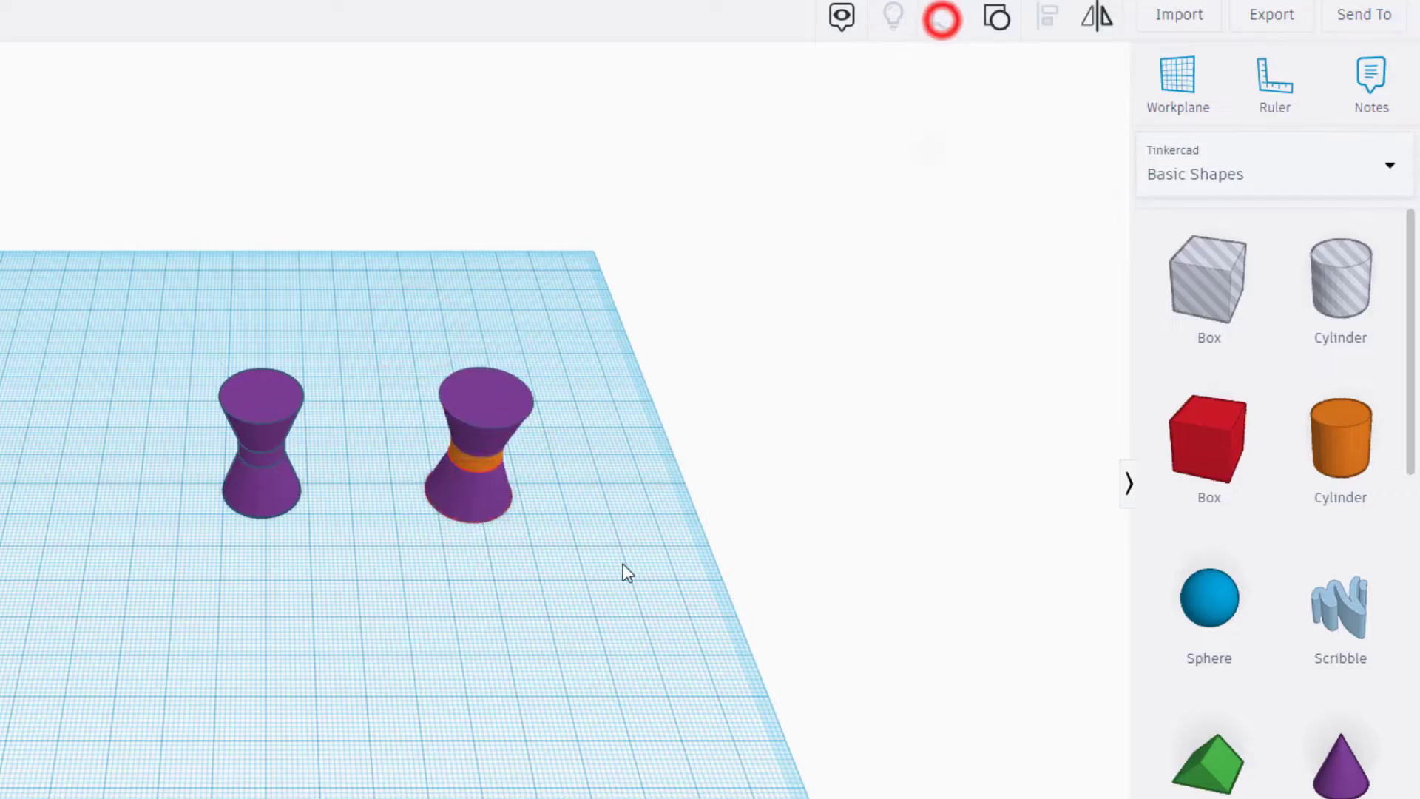
# - Lock the solid purple spinner body against editing
pyautogui.moveTo(580, 558); pyautogui.dragTo(95, 486, button='right')
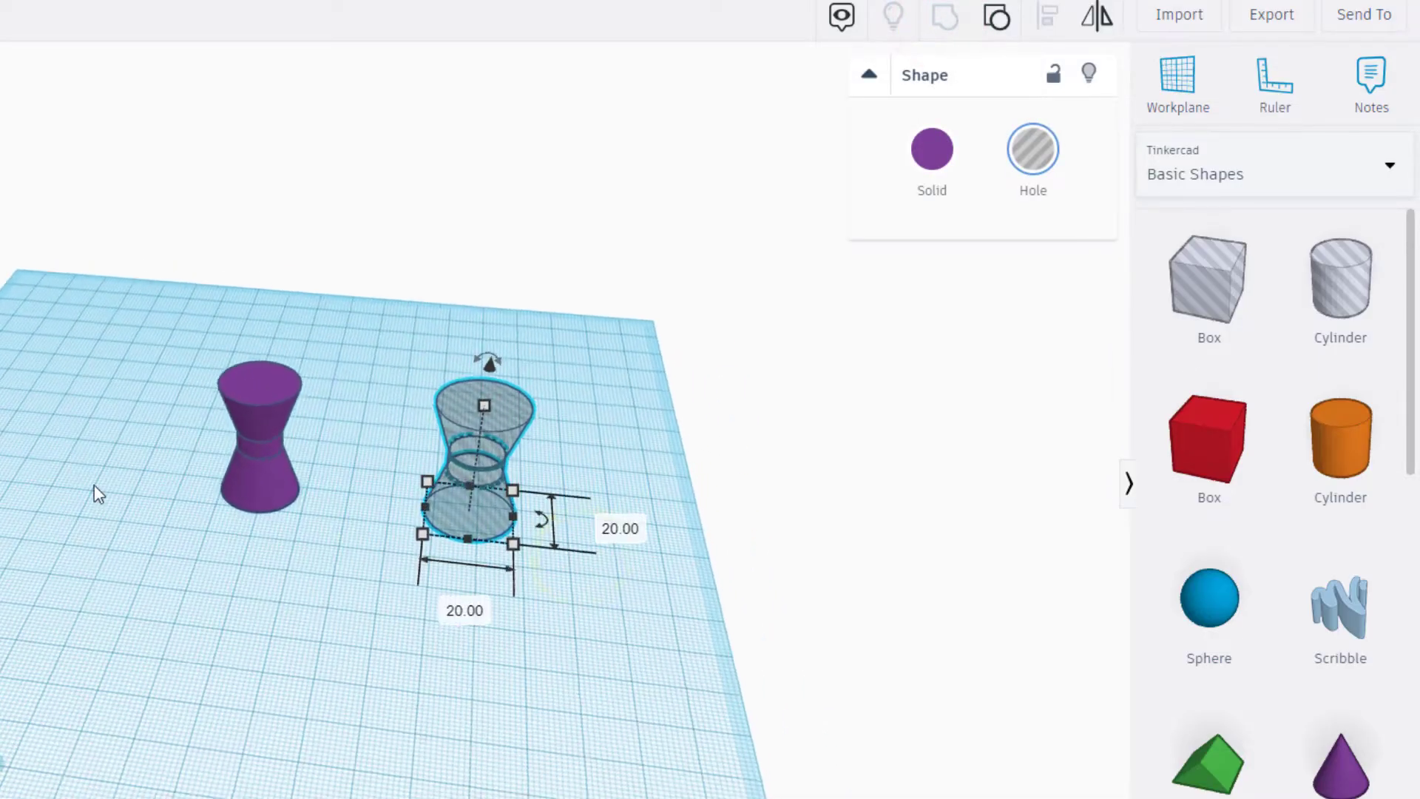
pyautogui.moveTo(130, 326); pyautogui.dragTo(574, 596)
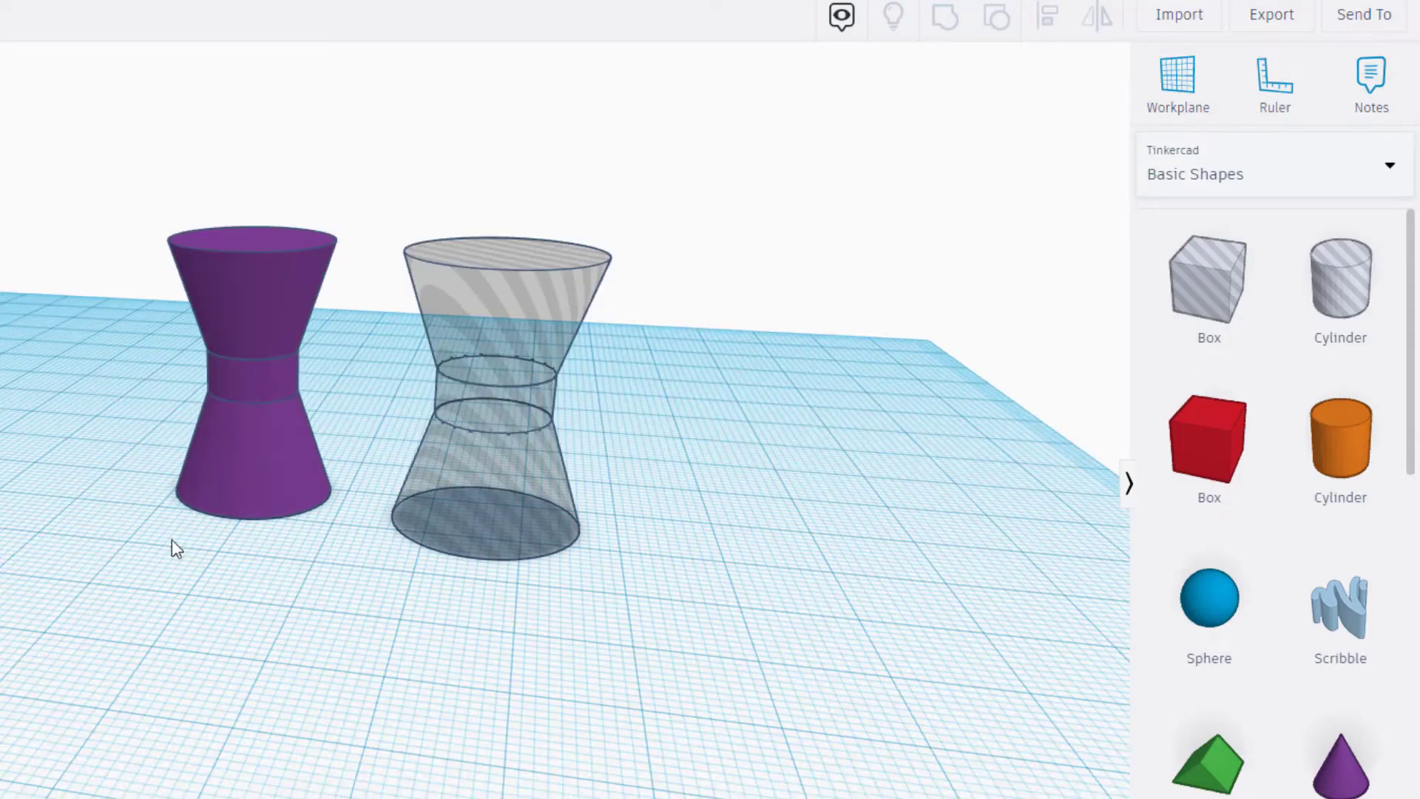
pyautogui.moveTo(148, 562); pyautogui.dragTo(272, 403, button='right')
pyautogui.click(263, 431)
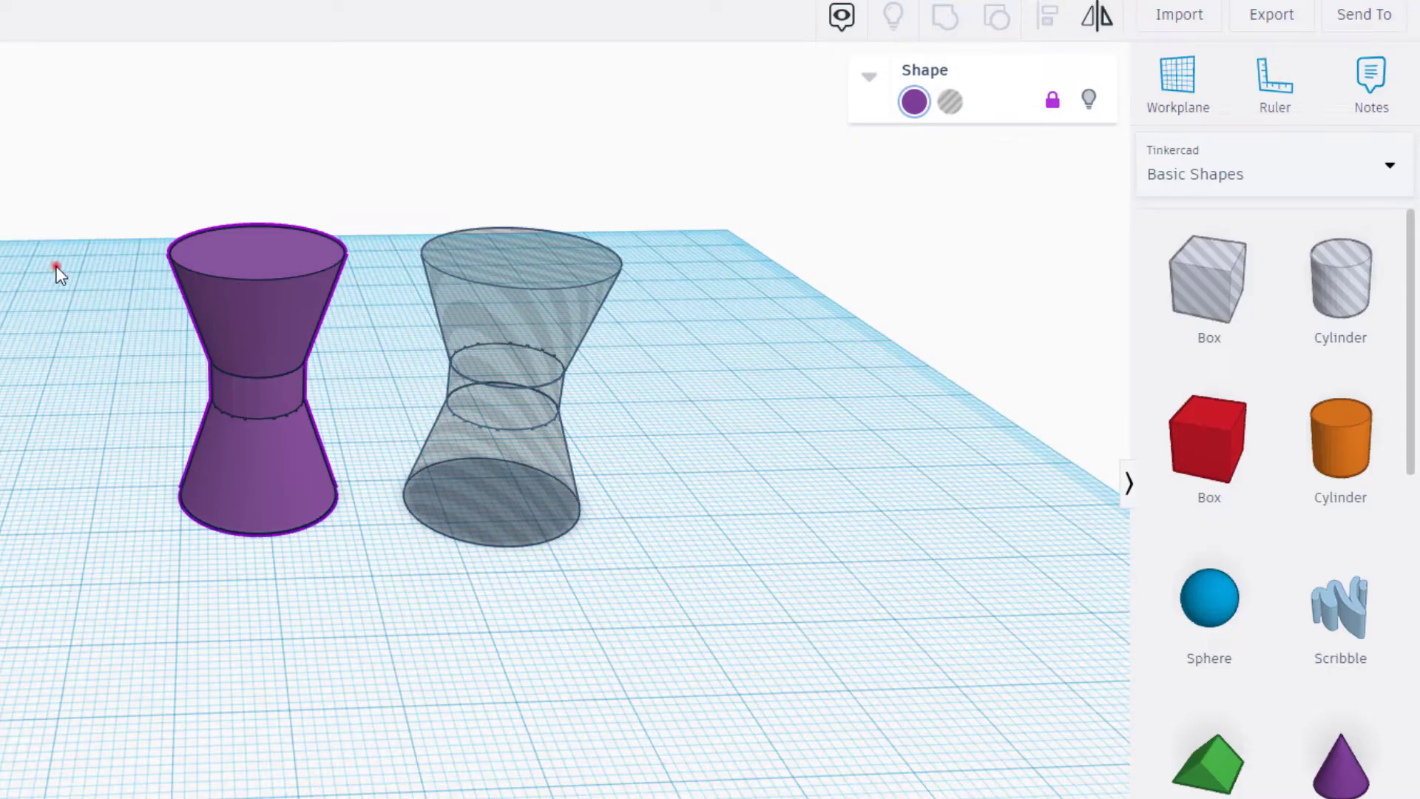
# - Align the grouped hole to the locked spinner body's centre in both horizontal directions, using the body as reference
pyautogui.moveTo(57, 267); pyautogui.dragTo(583, 682)
pyautogui.click(1041, 20)
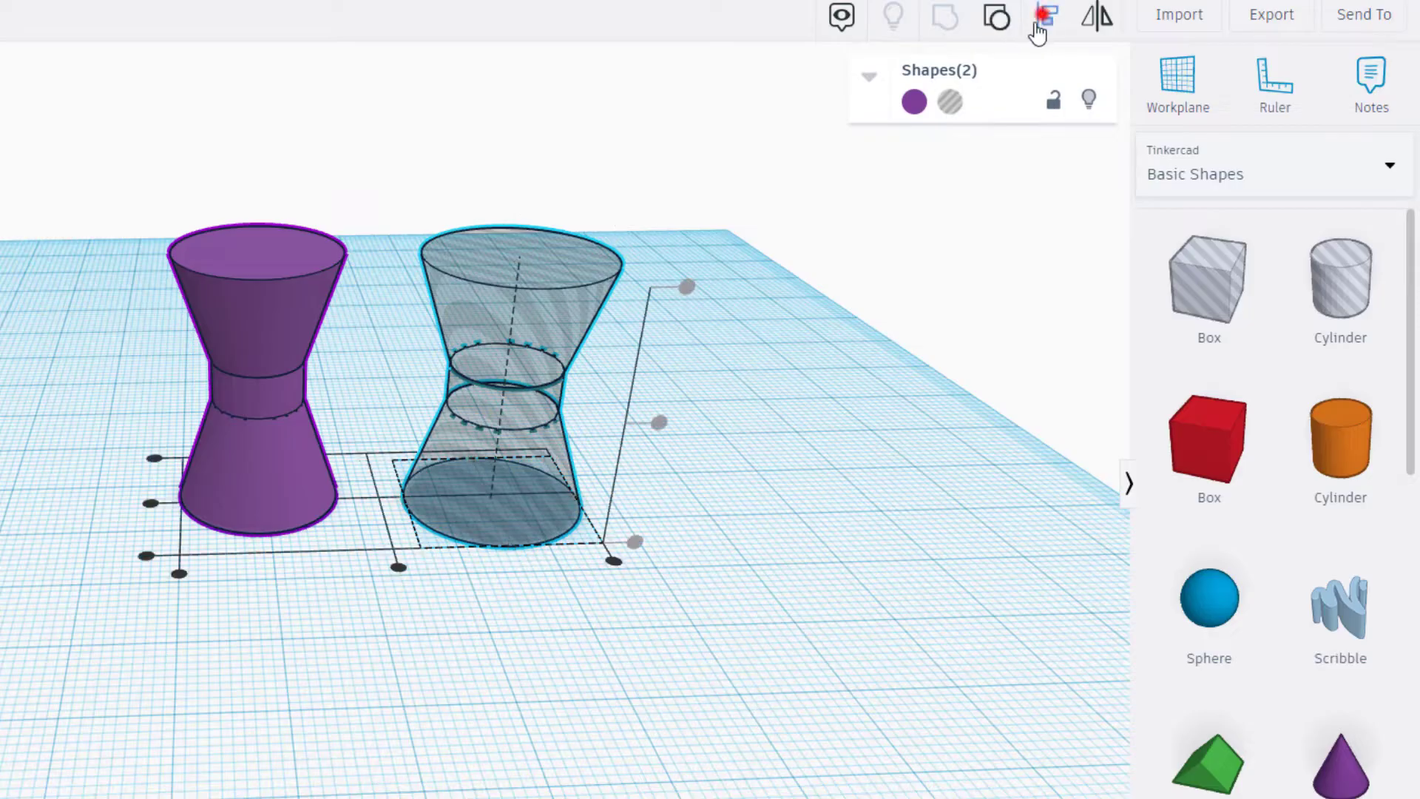
pyautogui.click(275, 460)
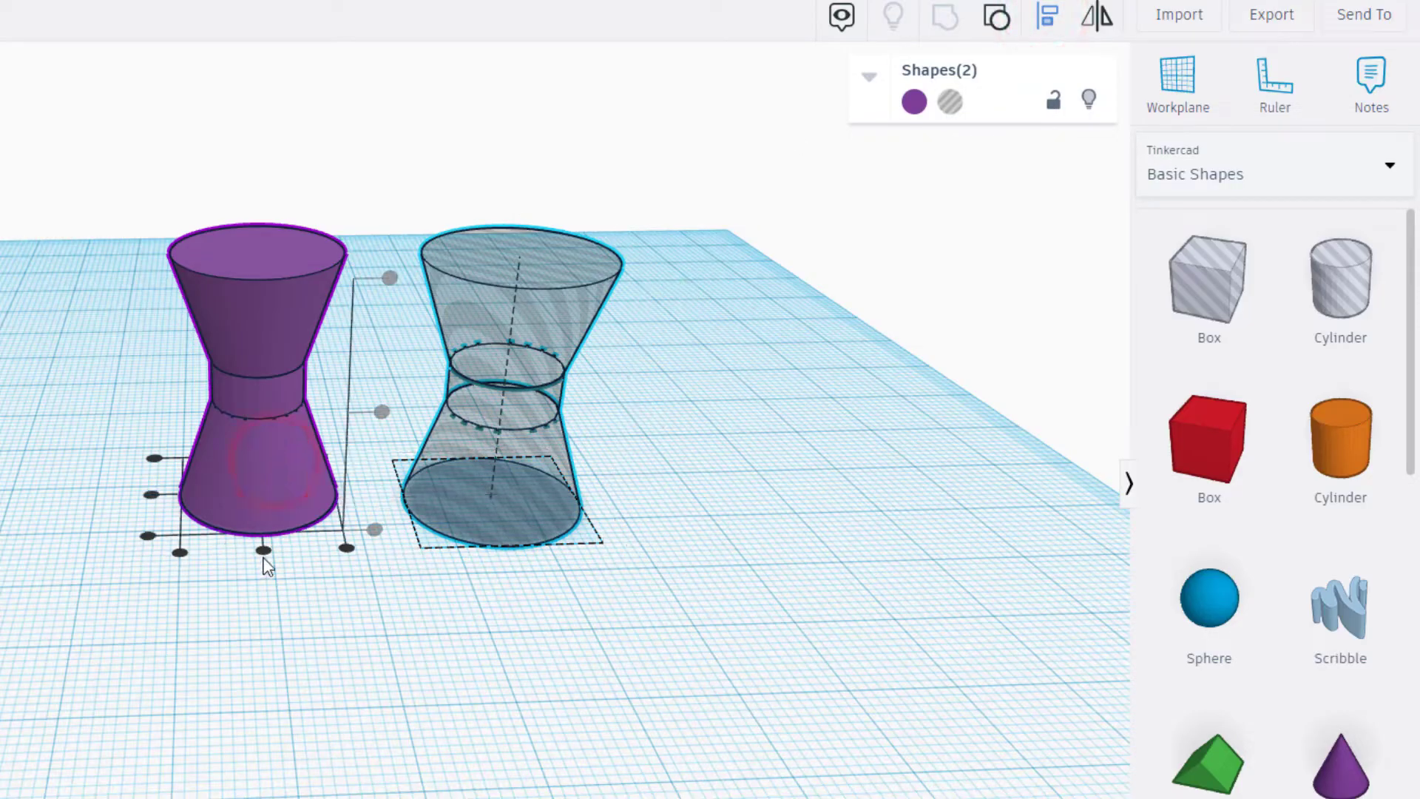
pyautogui.click(263, 551)
pyautogui.click(150, 494)
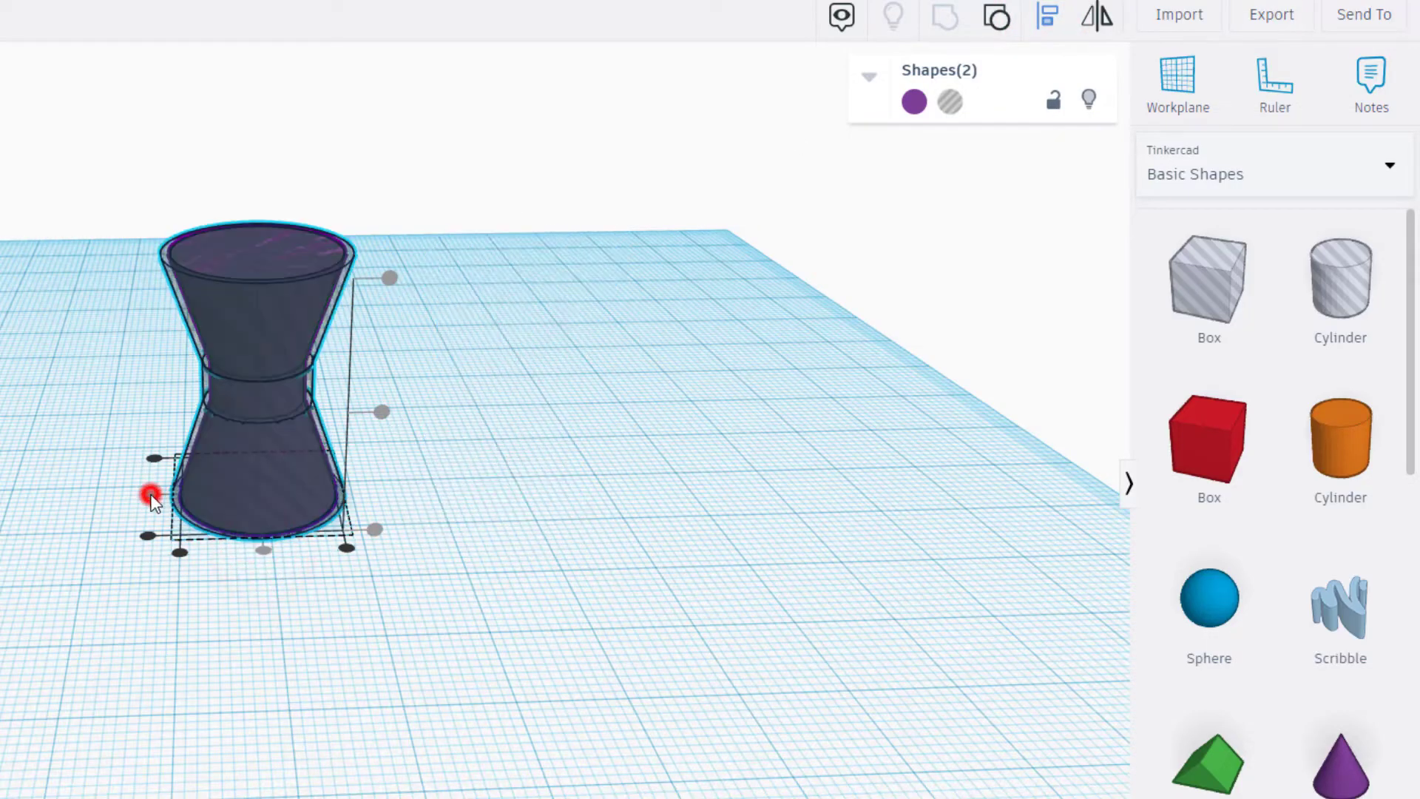
pyautogui.click(99, 571)
# - Add a solid cylinder beside the spinner, scale it proportionally to a height of 26 and give it 64 sides
pyautogui.moveTo(152, 545); pyautogui.dragTo(533, 499, button='right')
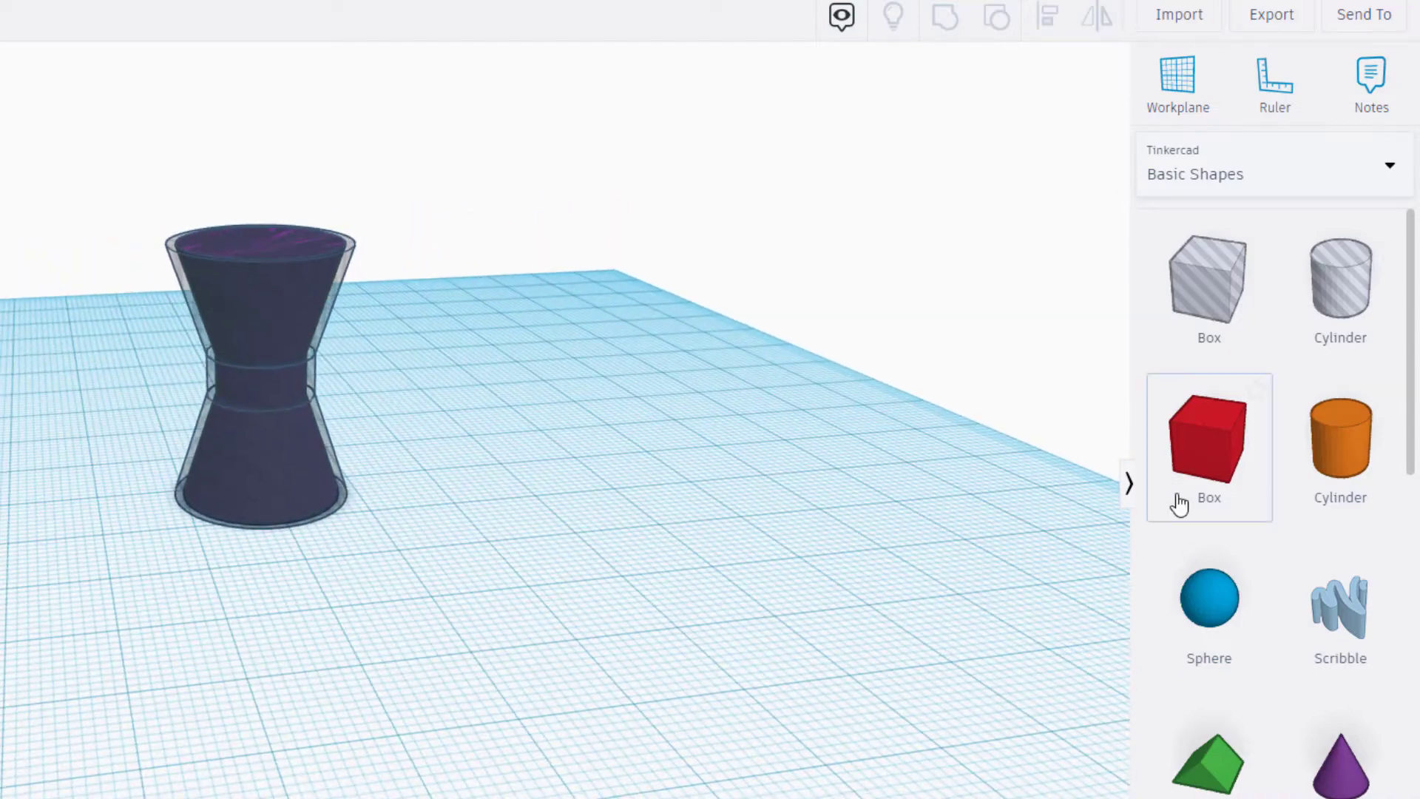
pyautogui.moveTo(1308, 466); pyautogui.dragTo(424, 635)
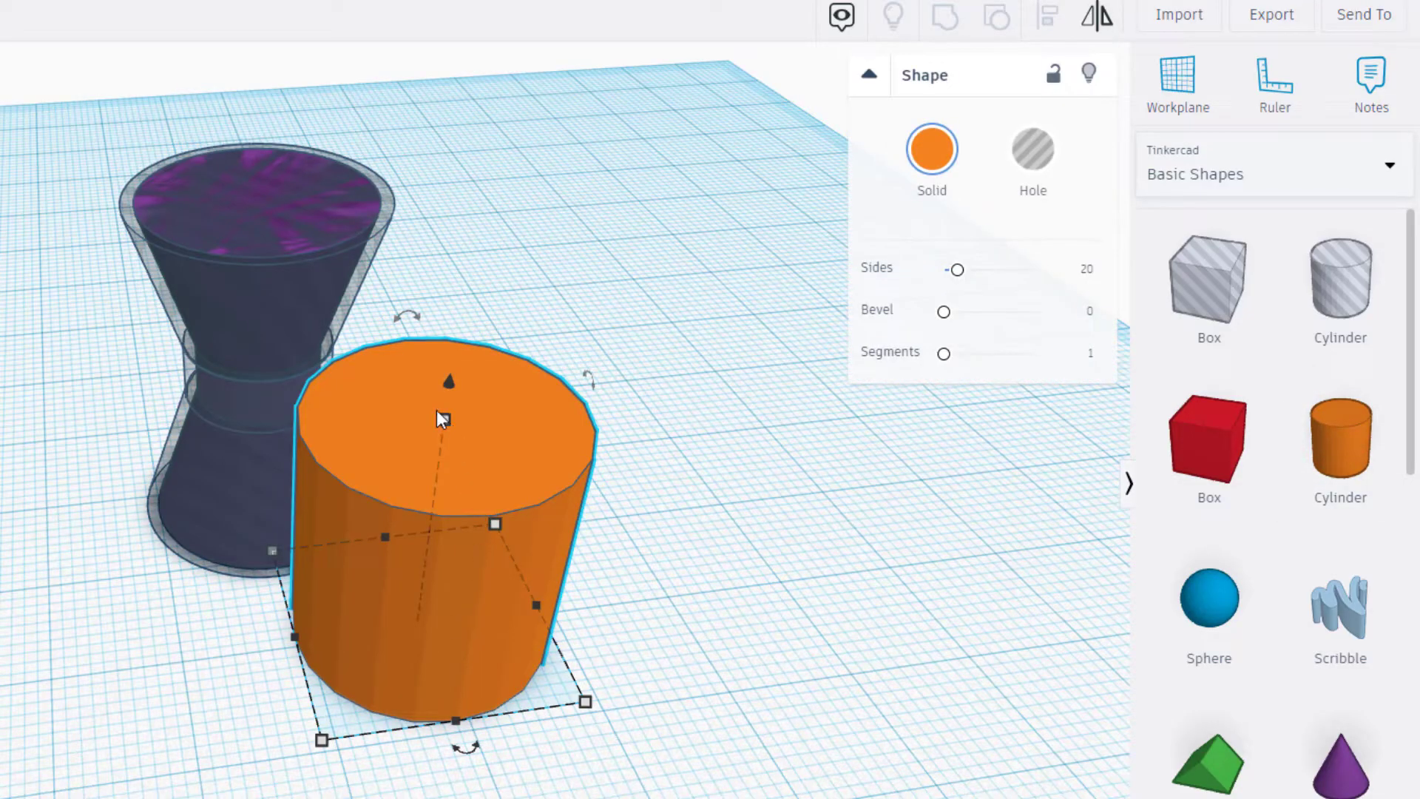
pyautogui.keyDown('shift'); pyautogui.moveTo(444, 420); pyautogui.dragTo(472, 303); pyautogui.keyUp('shift')
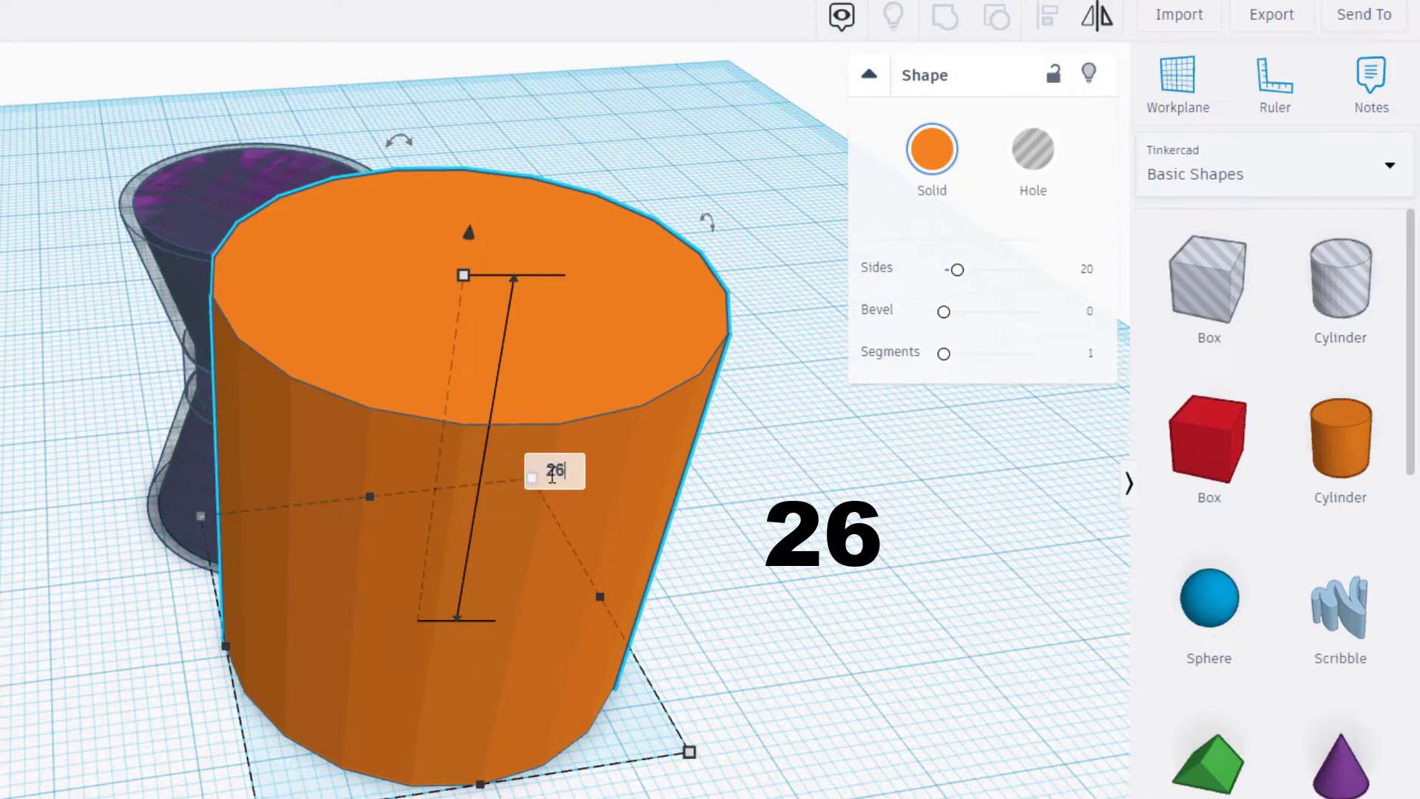
pyautogui.press('Return')
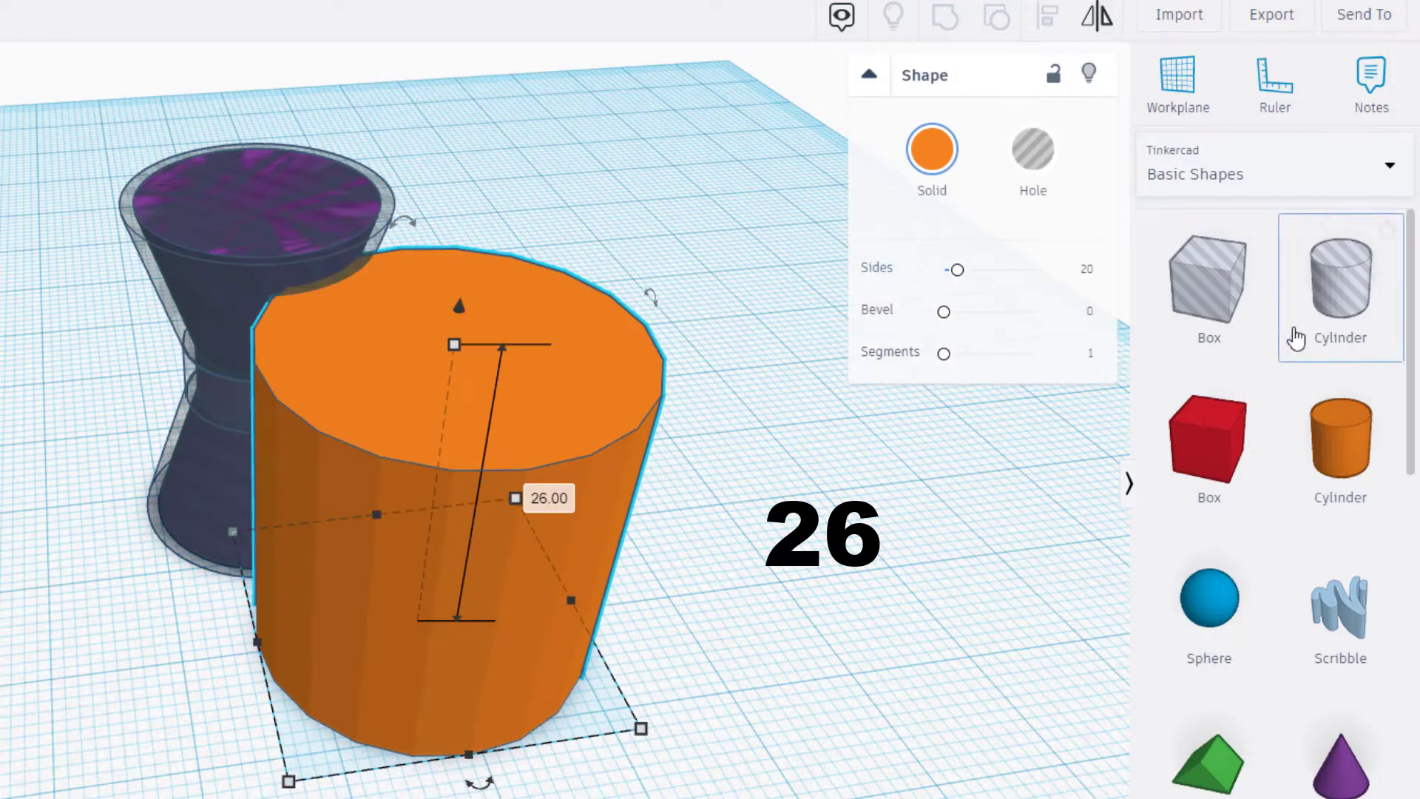
pyautogui.moveTo(962, 270); pyautogui.dragTo(1124, 255)
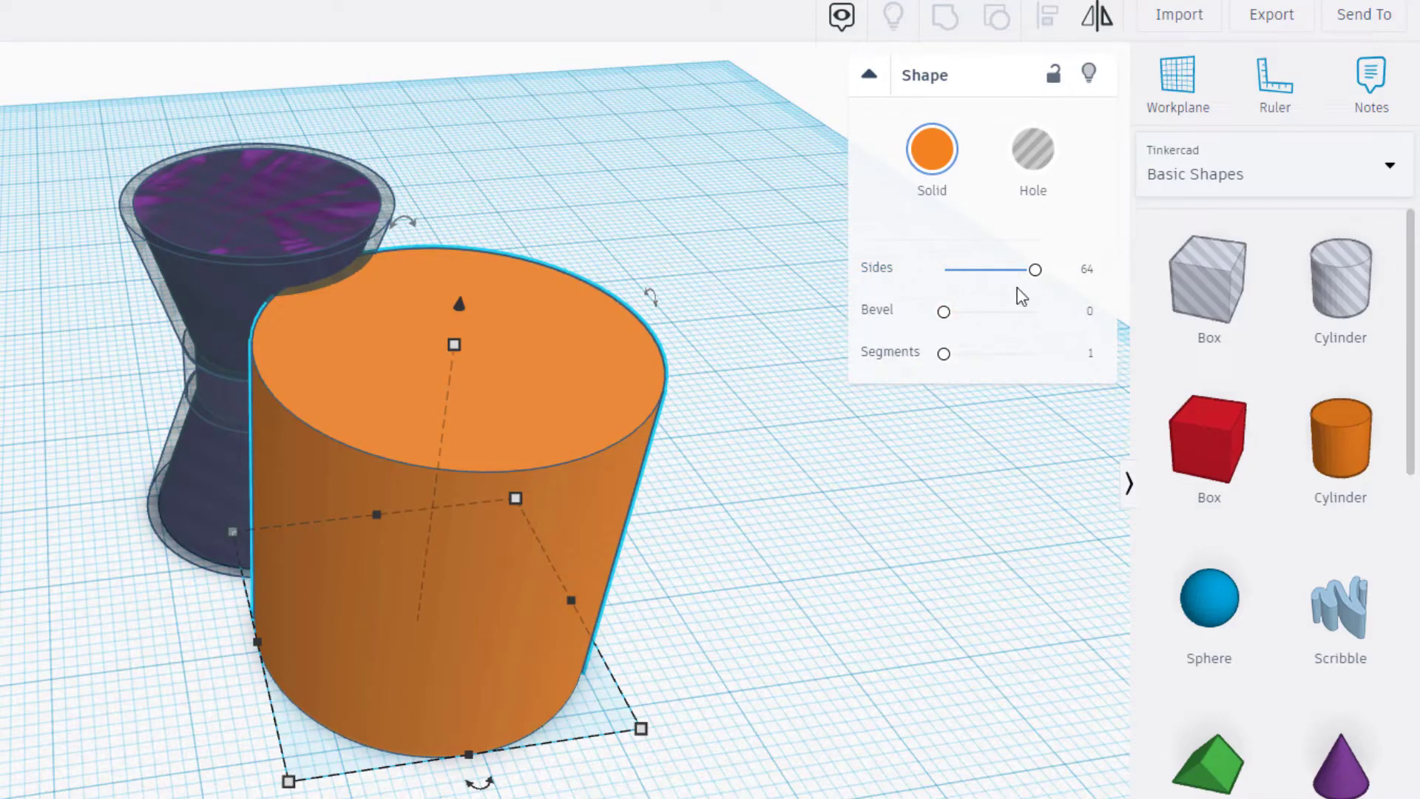
# - Set the height of the solid orange cylinder to 29
pyautogui.click(454, 344)
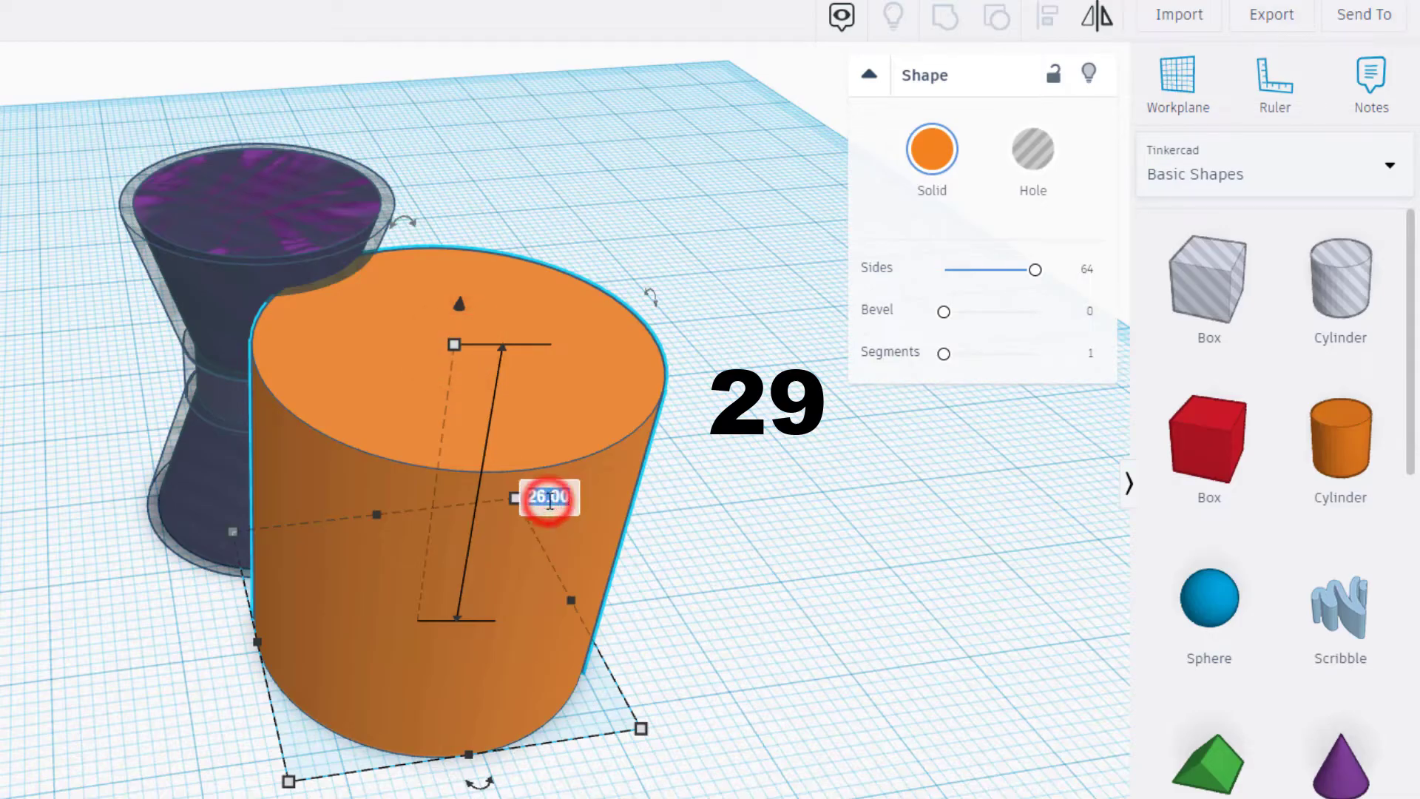
pyautogui.write('29')
pyautogui.press('Return')
# - Select the cylinder together with the spinner shapes and align their centres in both horizontal directions
pyautogui.click(46, 219)
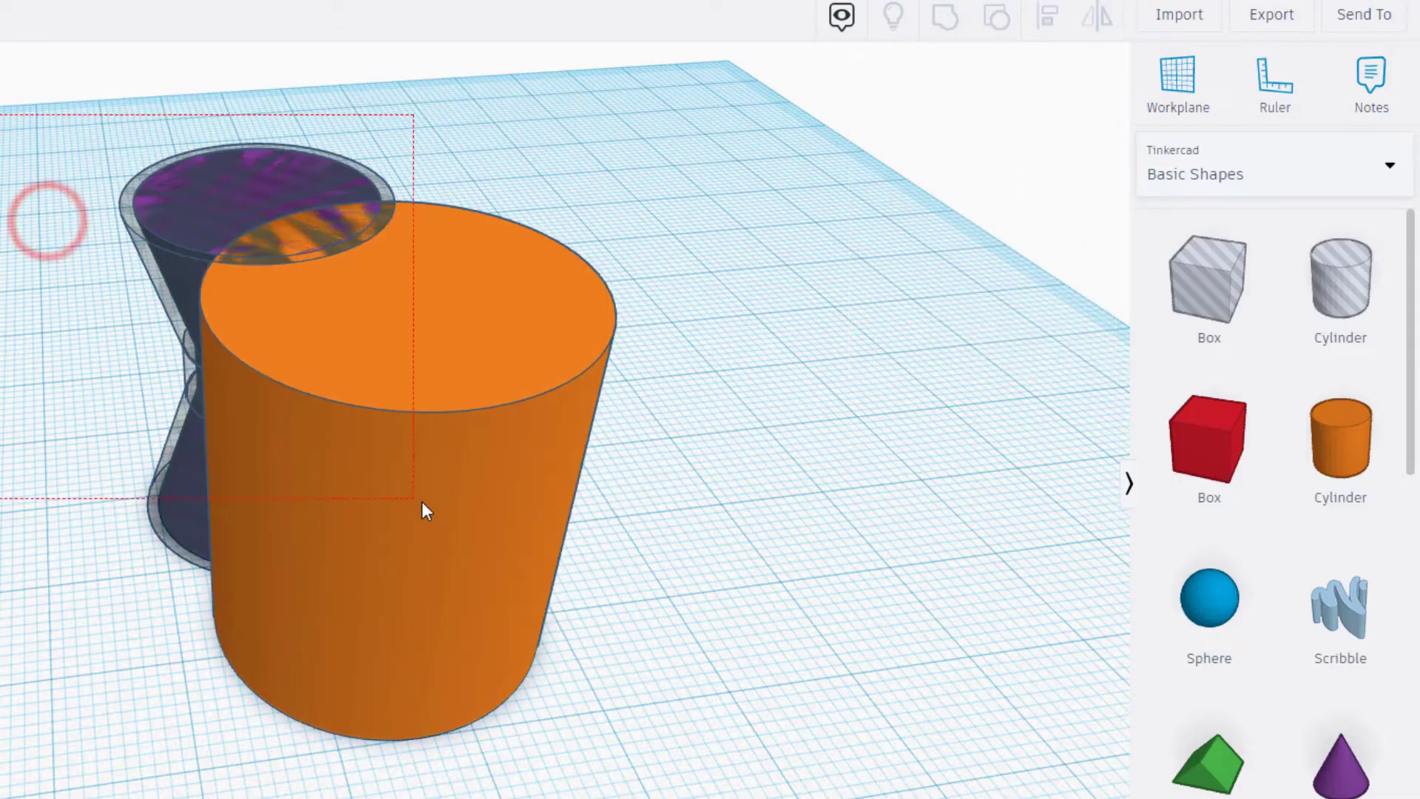
pyautogui.moveTo(425, 511); pyautogui.dragTo(427, 511)
pyautogui.click(1051, 29)
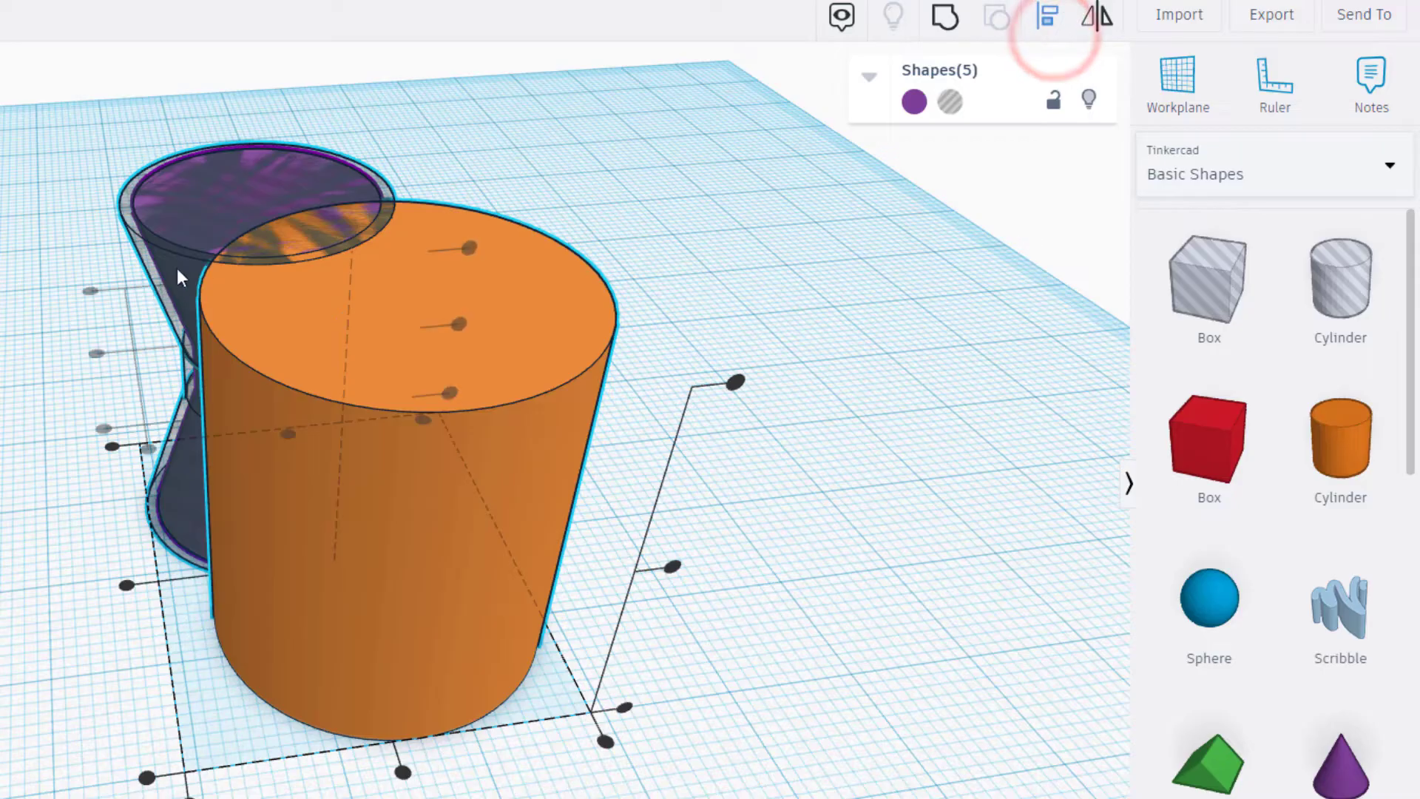
pyautogui.click(96, 353)
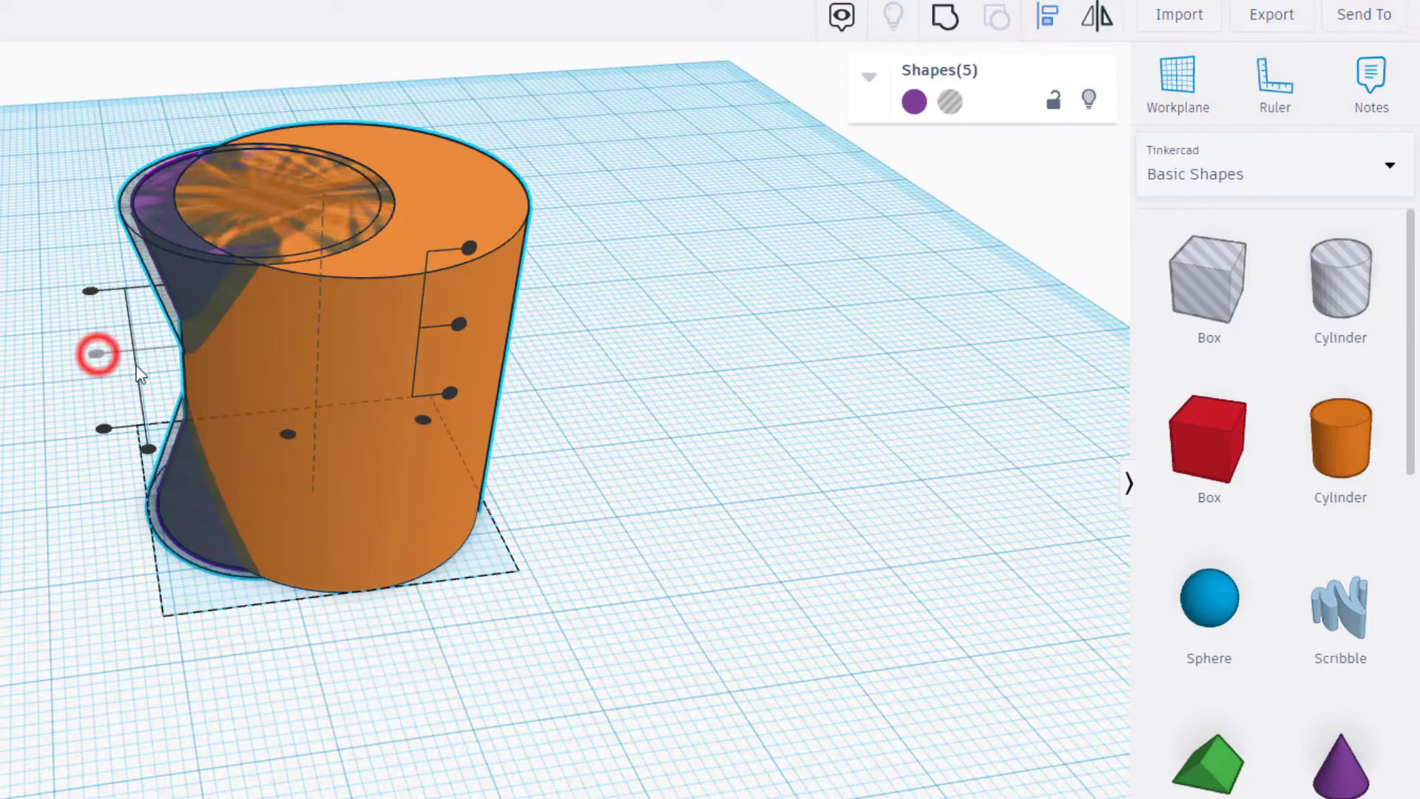
pyautogui.click(288, 434)
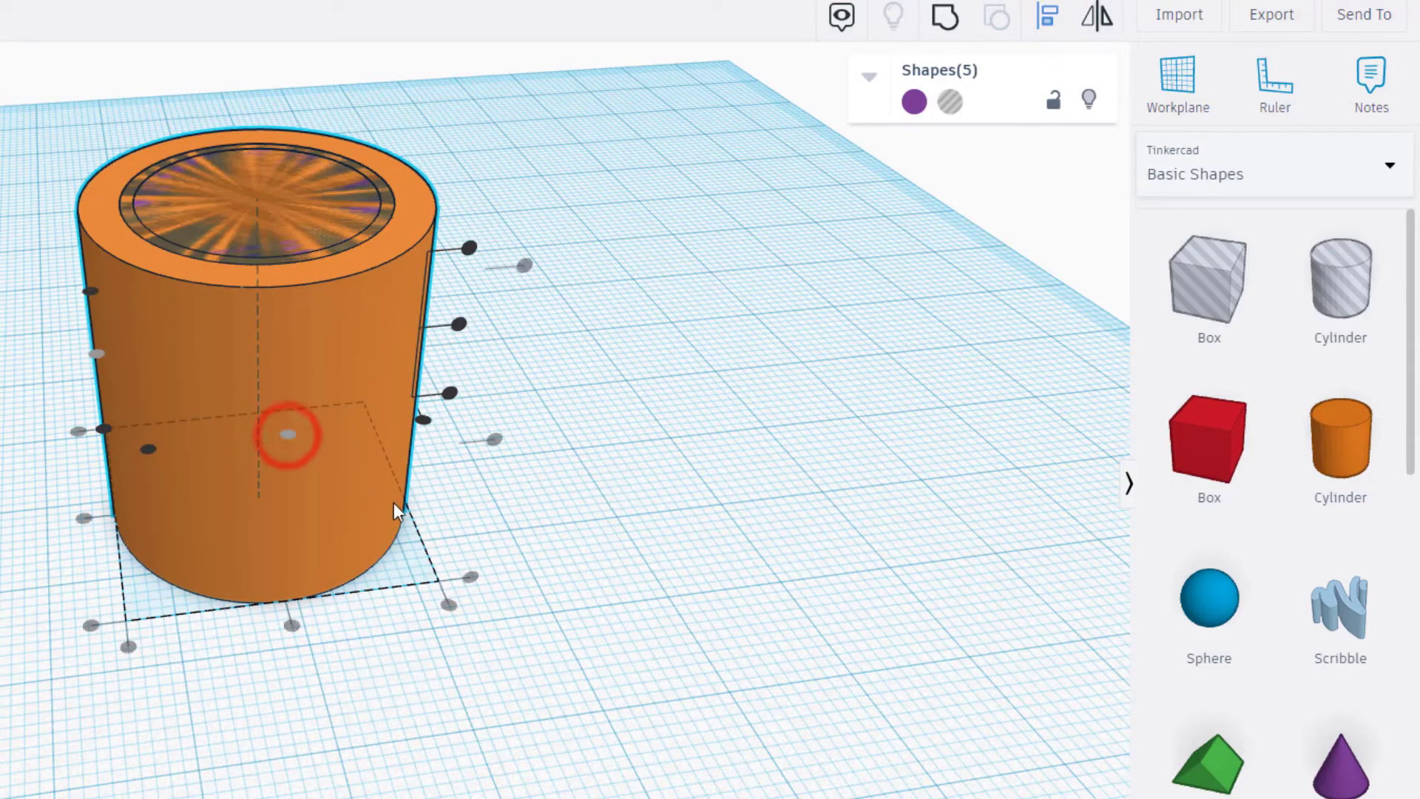
pyautogui.click(519, 539)
# - Group the selected shapes so the hourglass hole cuts through the outer cylinder around the locked spinner body
pyautogui.moveTo(491, 574); pyautogui.dragTo(414, 655, button='right')
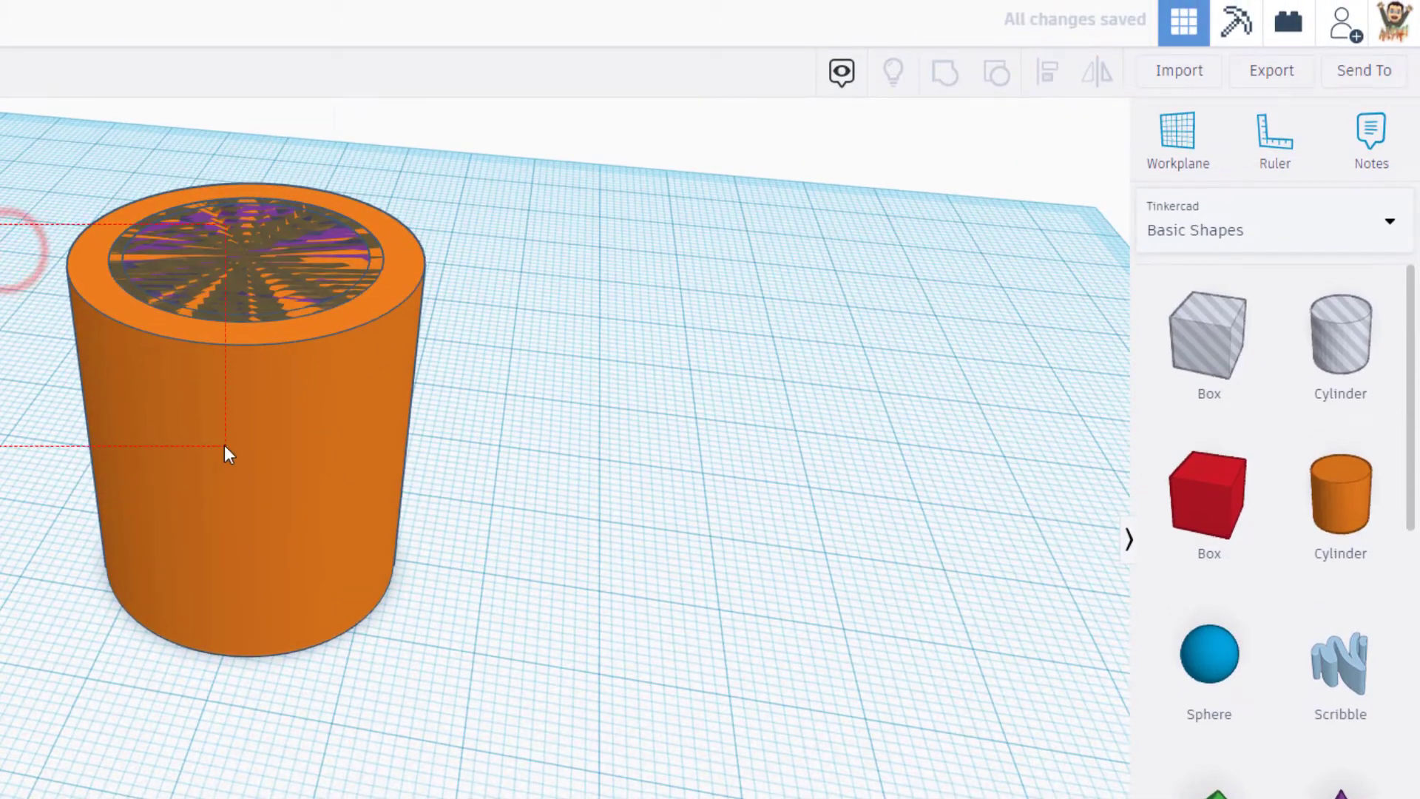
pyautogui.click(224, 445)
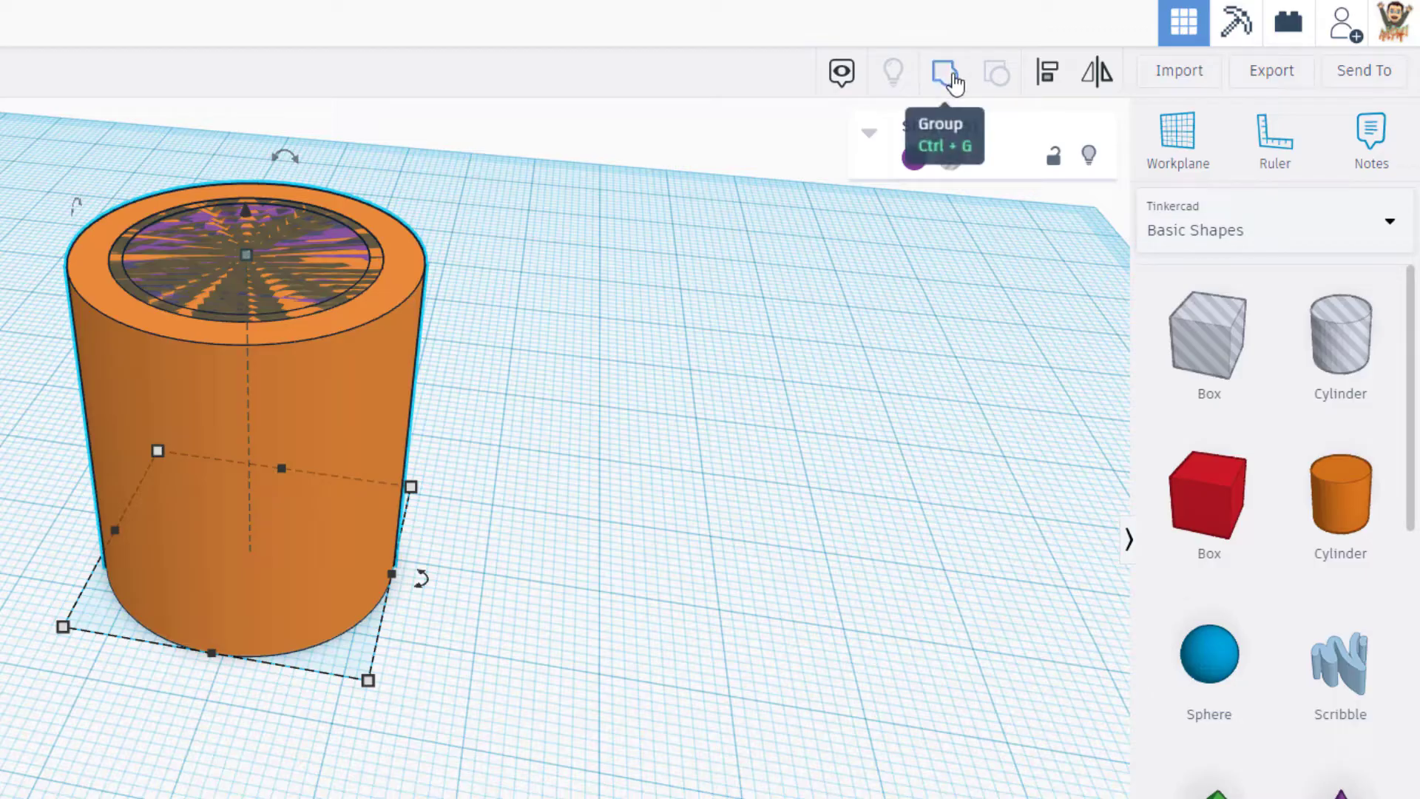
pyautogui.click(951, 74)
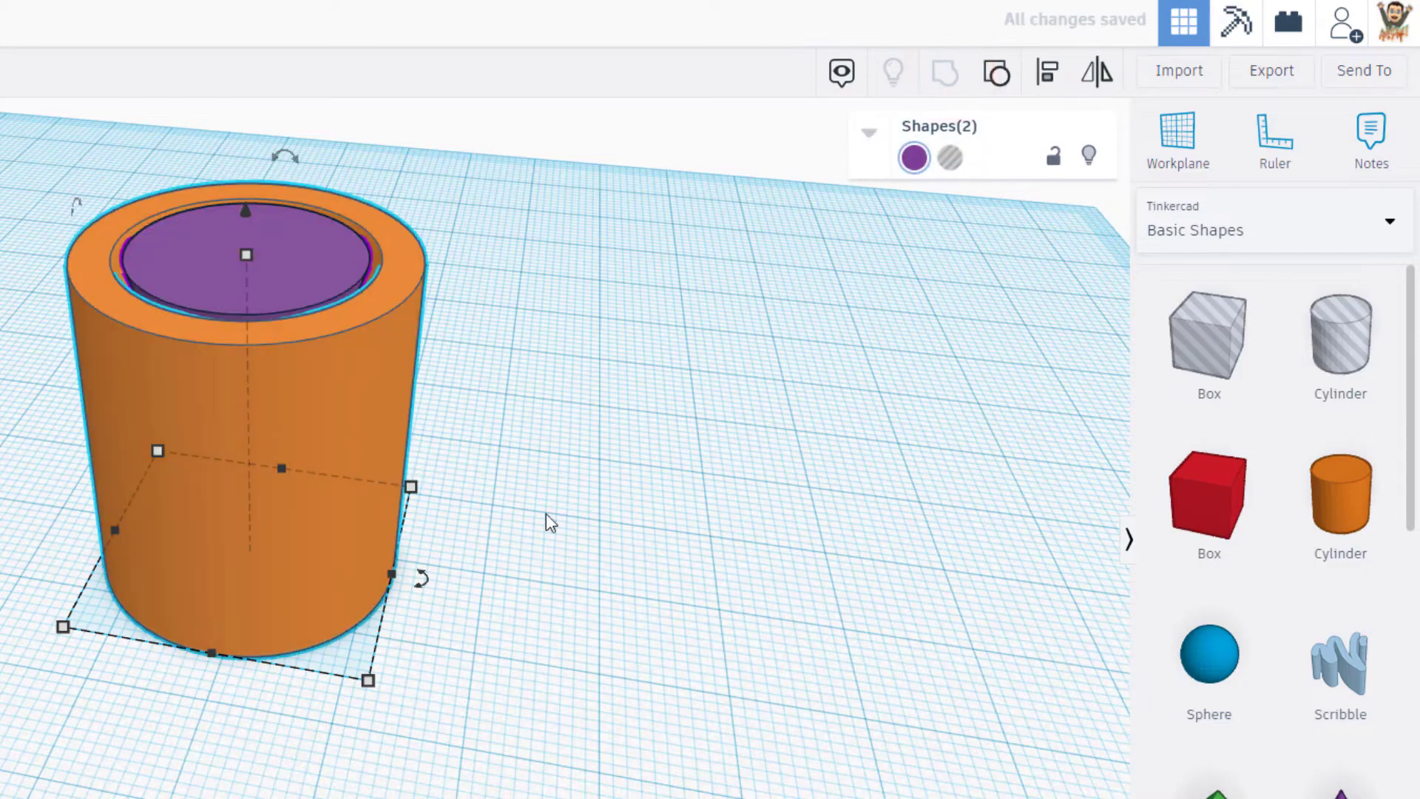
# - Make the grouped orange outer cylinder transparent
pyautogui.moveTo(551, 523); pyautogui.dragTo(394, 495, button='right')
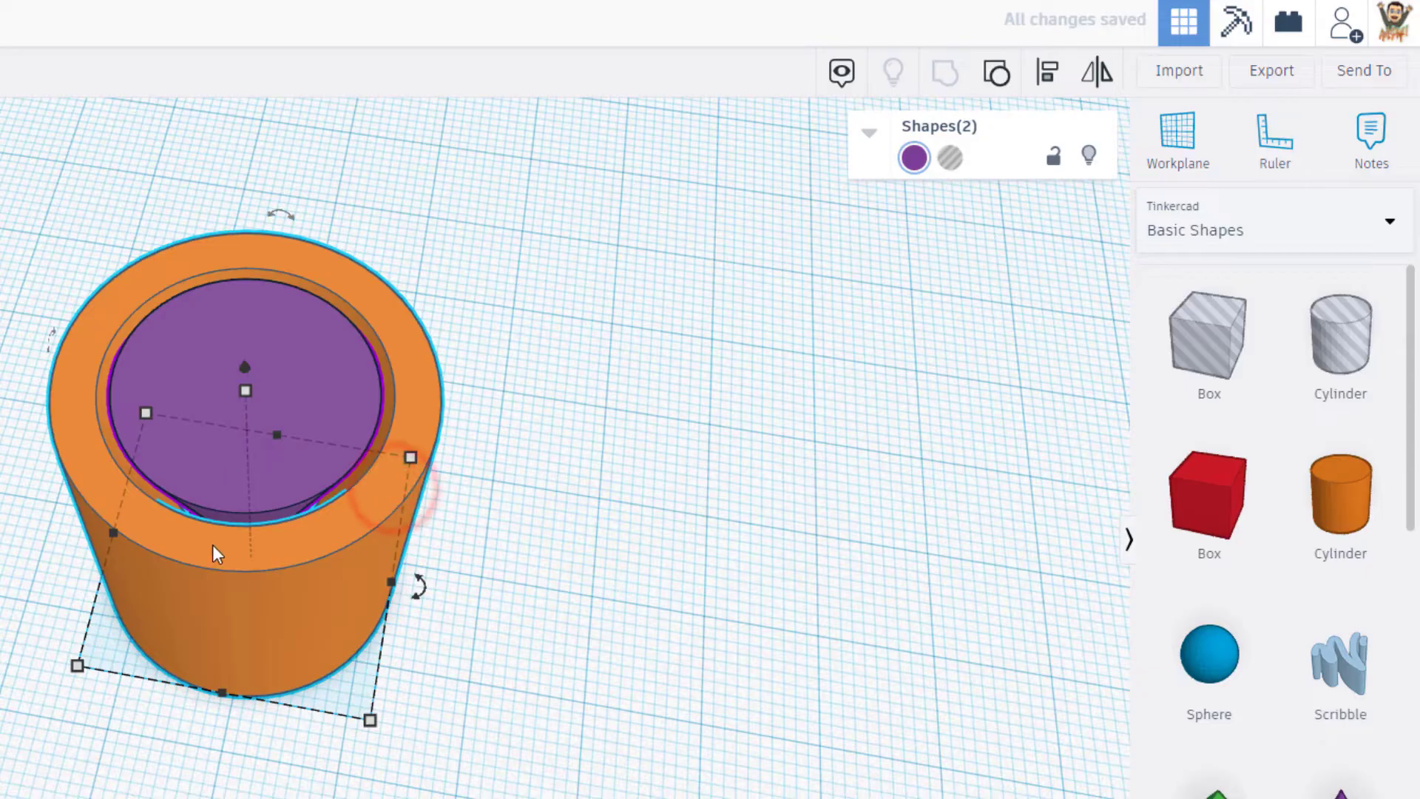
pyautogui.scroll(5, 282, 473)
pyautogui.scroll(-2, 220, 414)
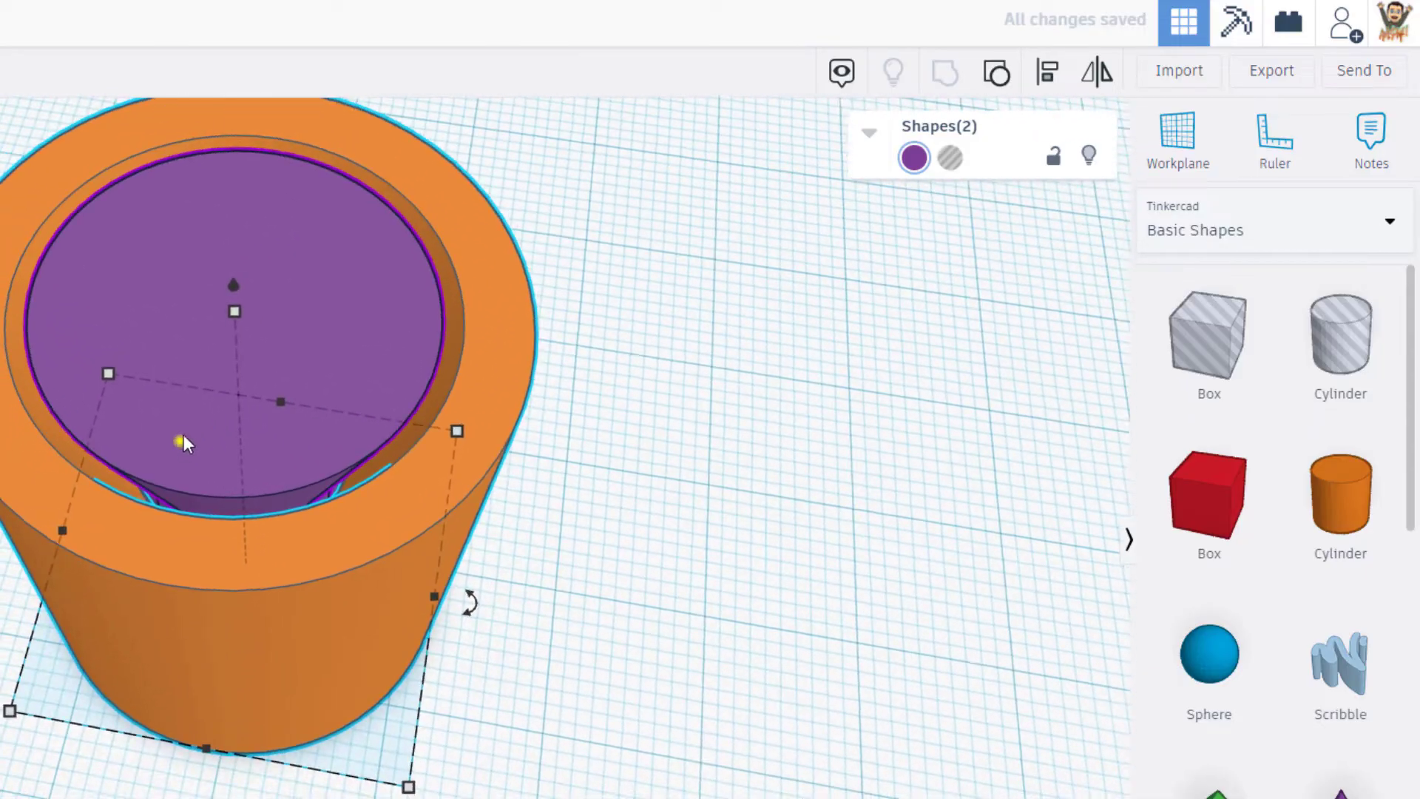
pyautogui.moveTo(181, 439); pyautogui.dragTo(299, 445, button='right')
pyautogui.scroll(-2, 600, 635)
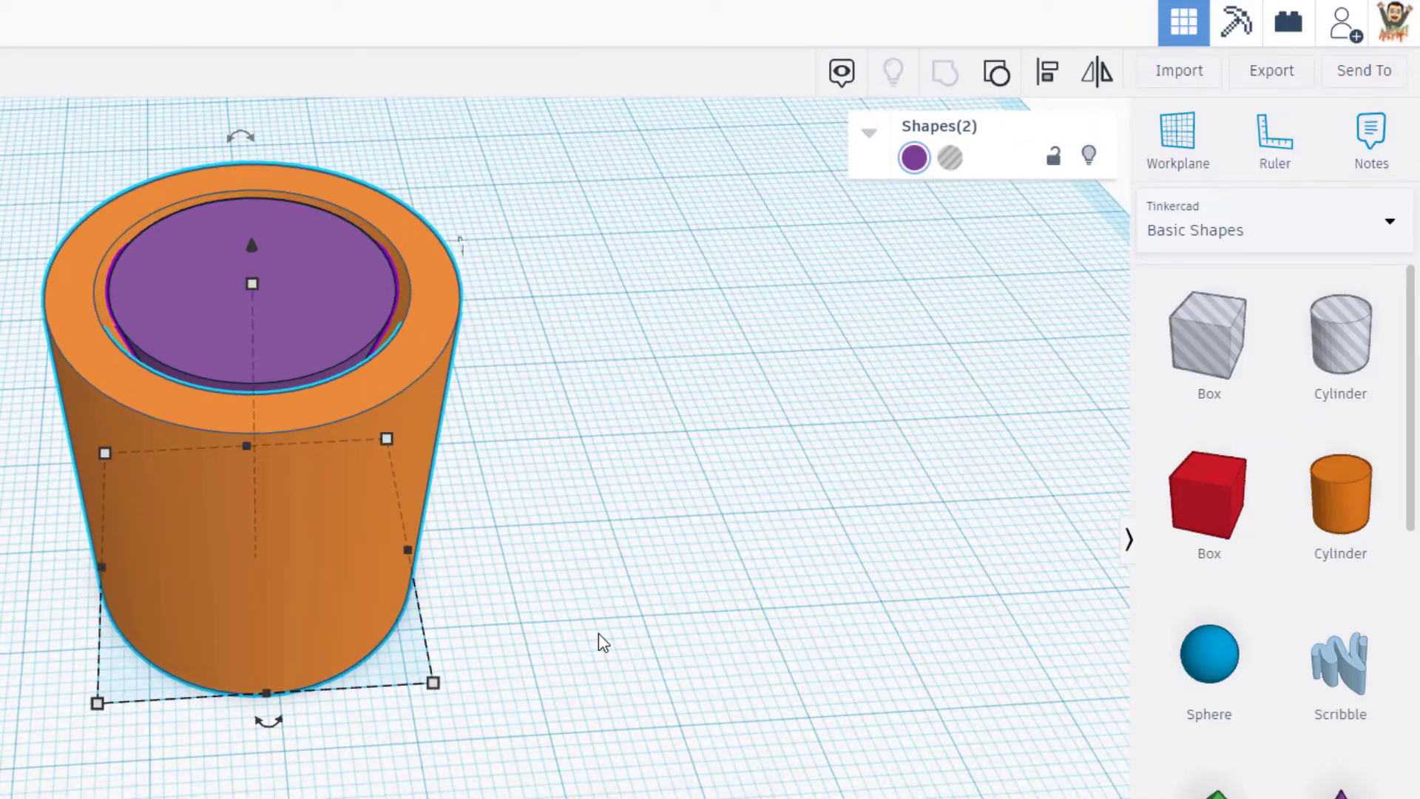
pyautogui.moveTo(602, 641); pyautogui.dragTo(305, 486, button='right')
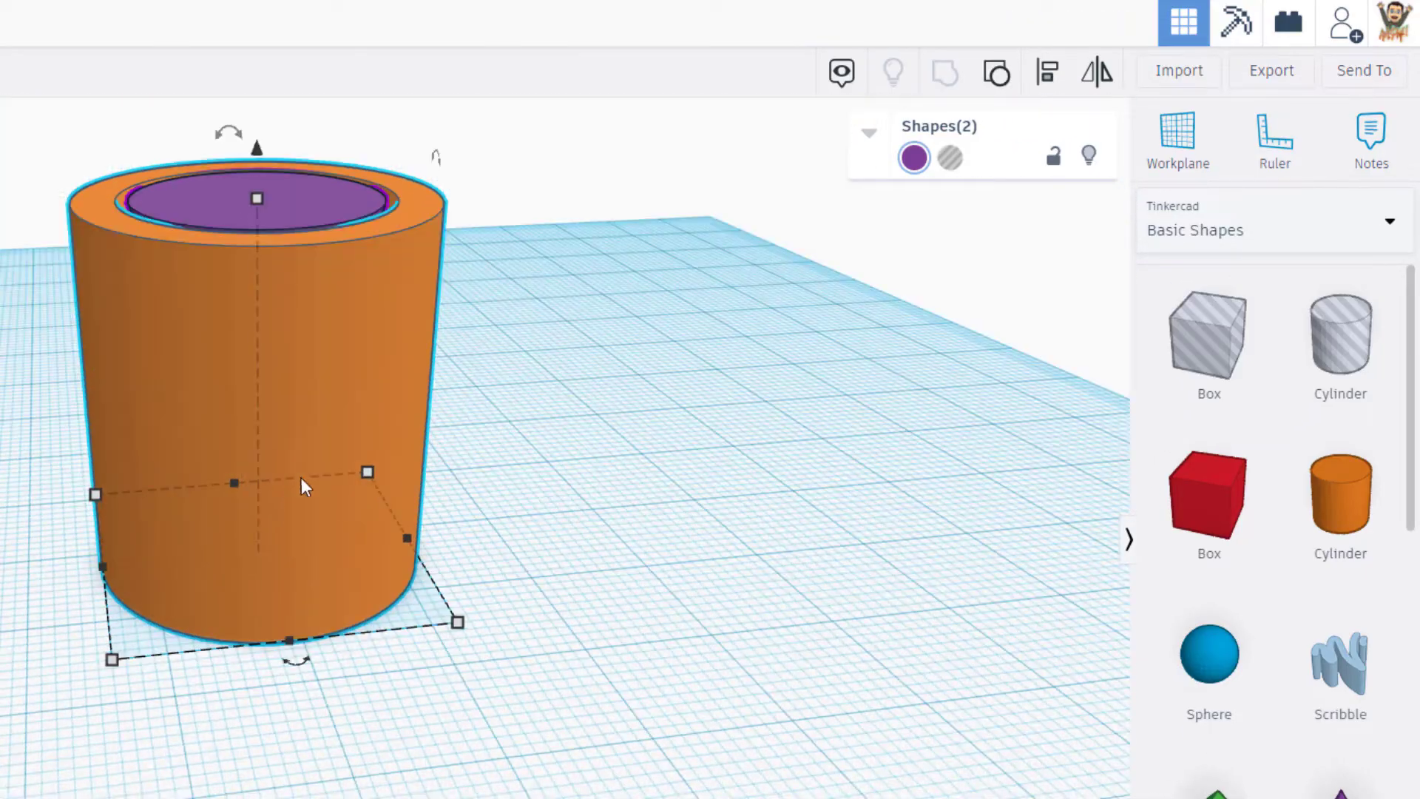
pyautogui.click(634, 360)
pyautogui.click(392, 366)
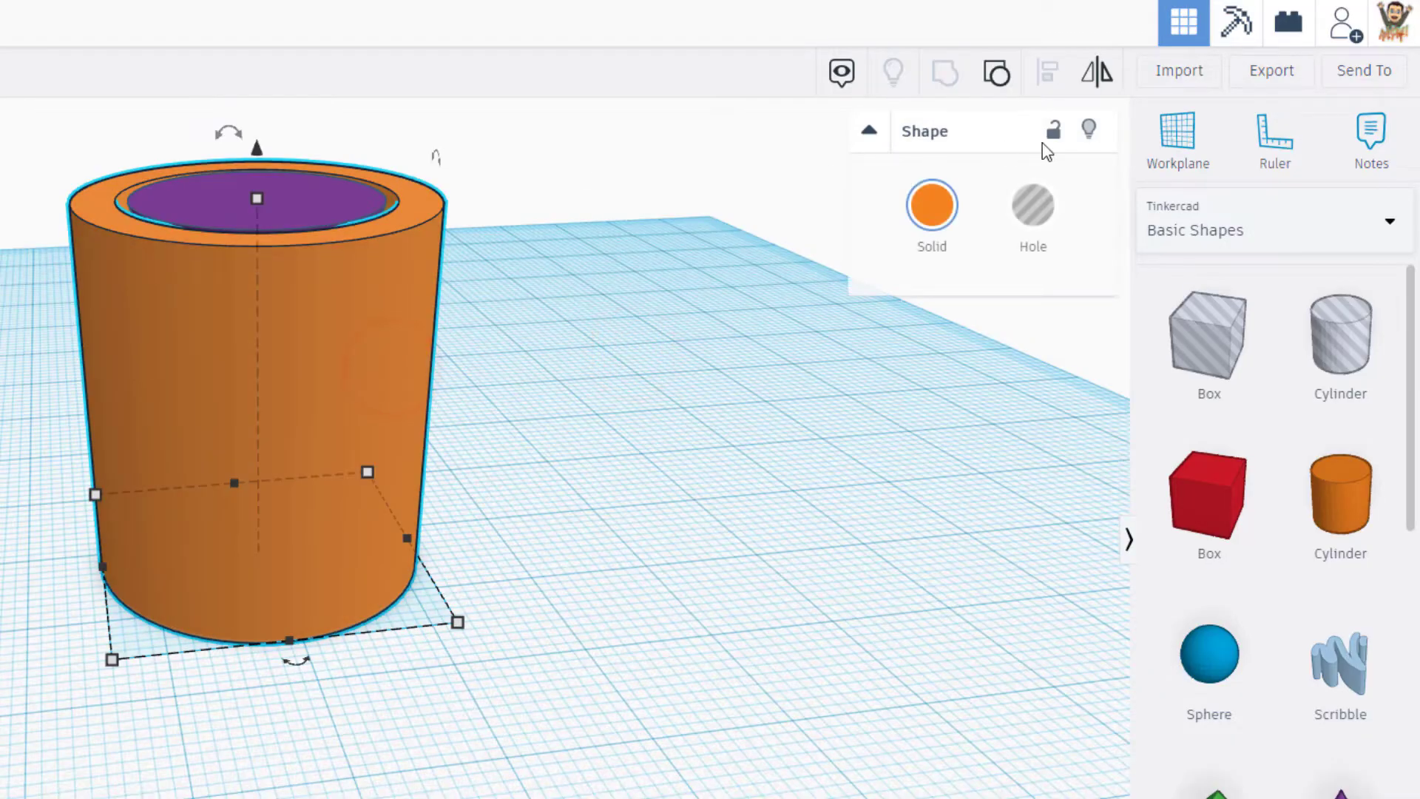
pyautogui.click(976, 179)
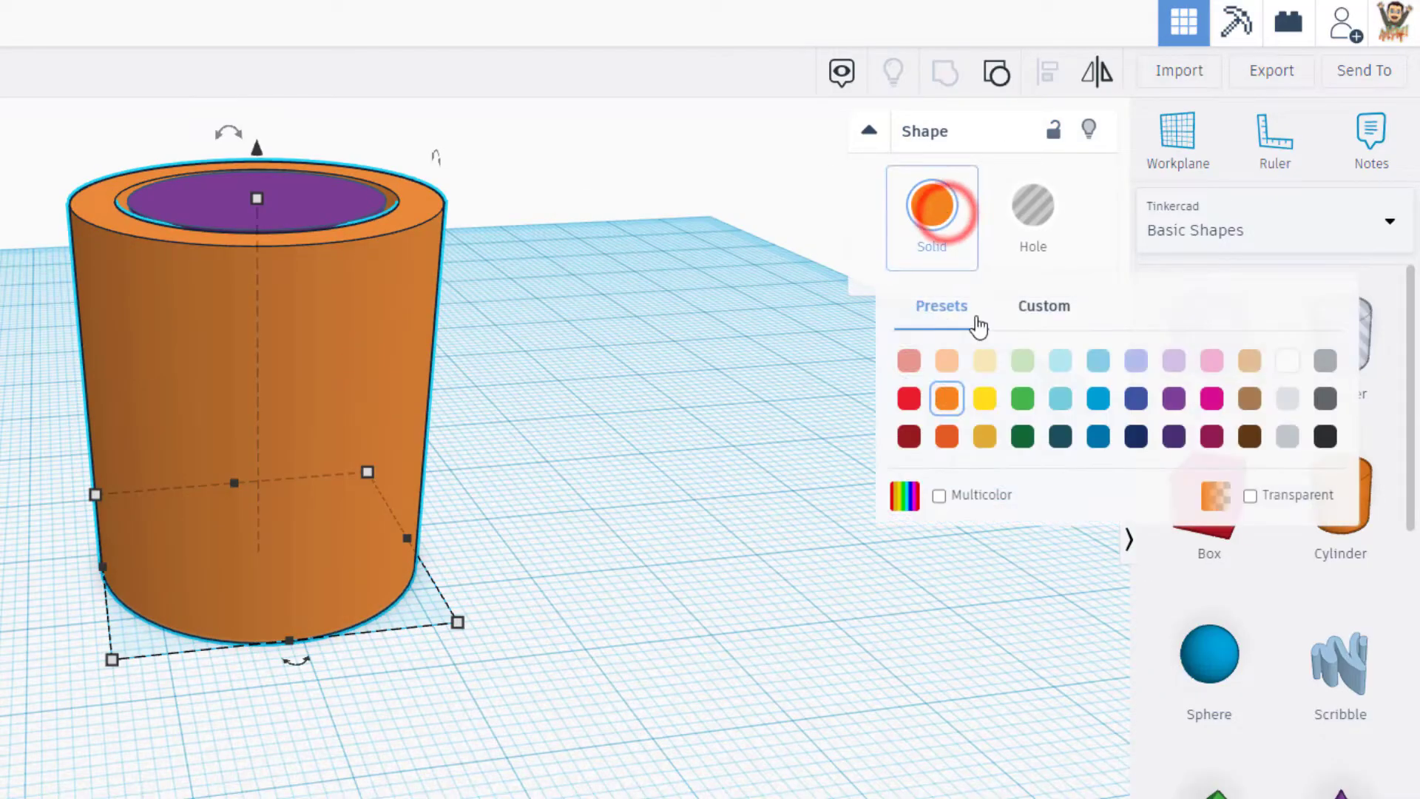
pyautogui.click(1248, 495)
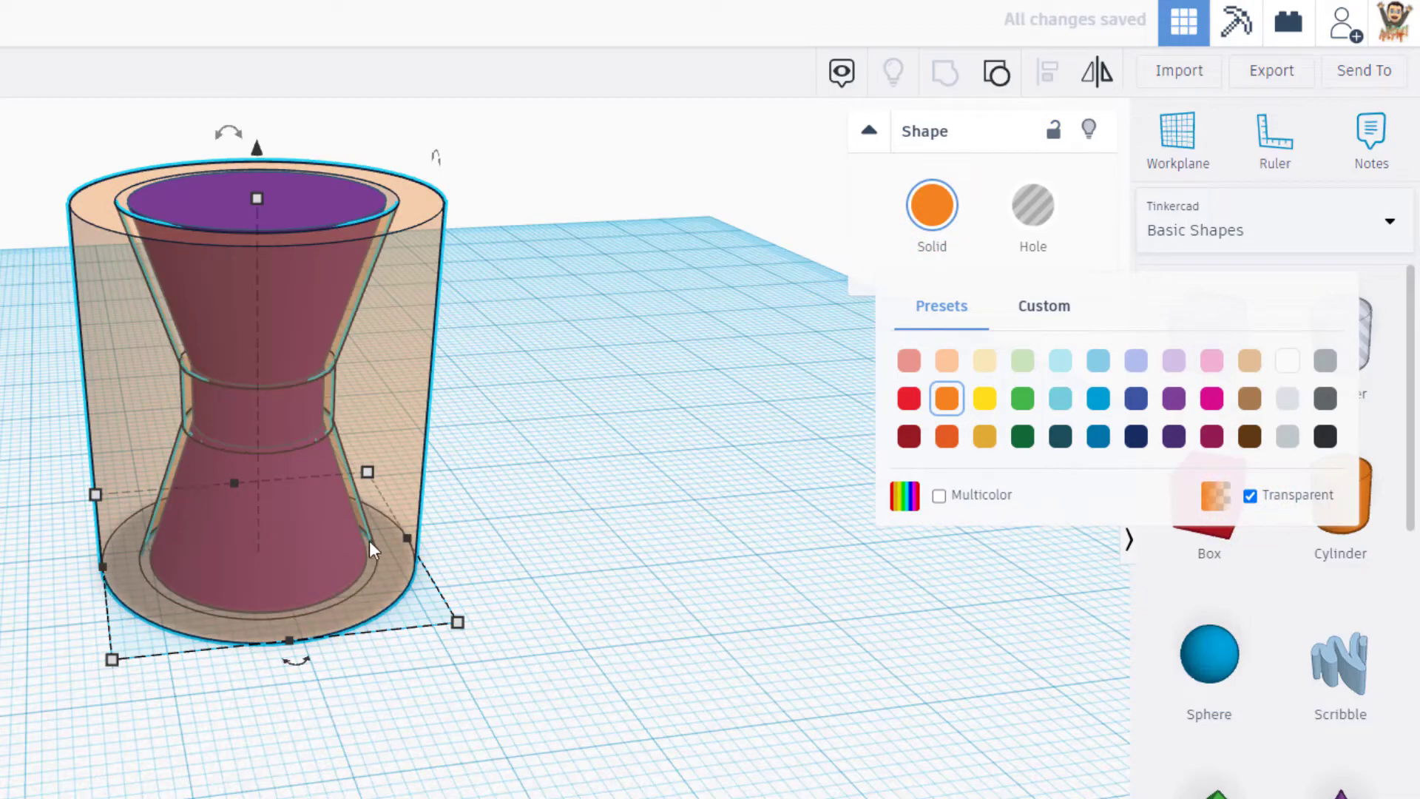
pyautogui.moveTo(629, 437)
pyautogui.mouseDown(button='right')
pyautogui.moveTo(422, 399)
pyautogui.moveTo(307, 437)
pyautogui.moveTo(449, 474)
pyautogui.moveTo(551, 424)
pyautogui.mouseUp(button='right')
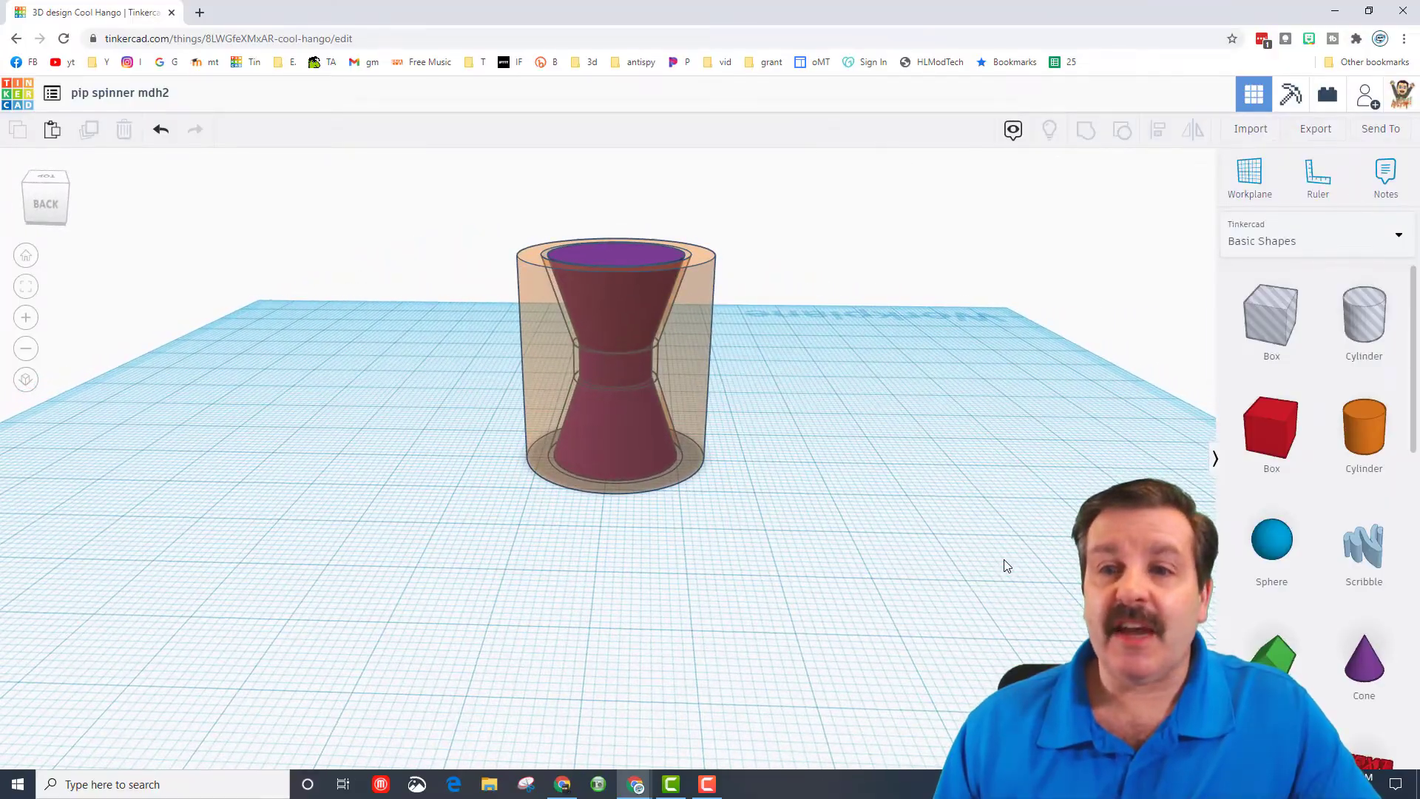
# - Add a solid sphere in front of the spinner and scale it proportionally to a height of 5
pyautogui.moveTo(940, 571); pyautogui.dragTo(912, 571, button='right')
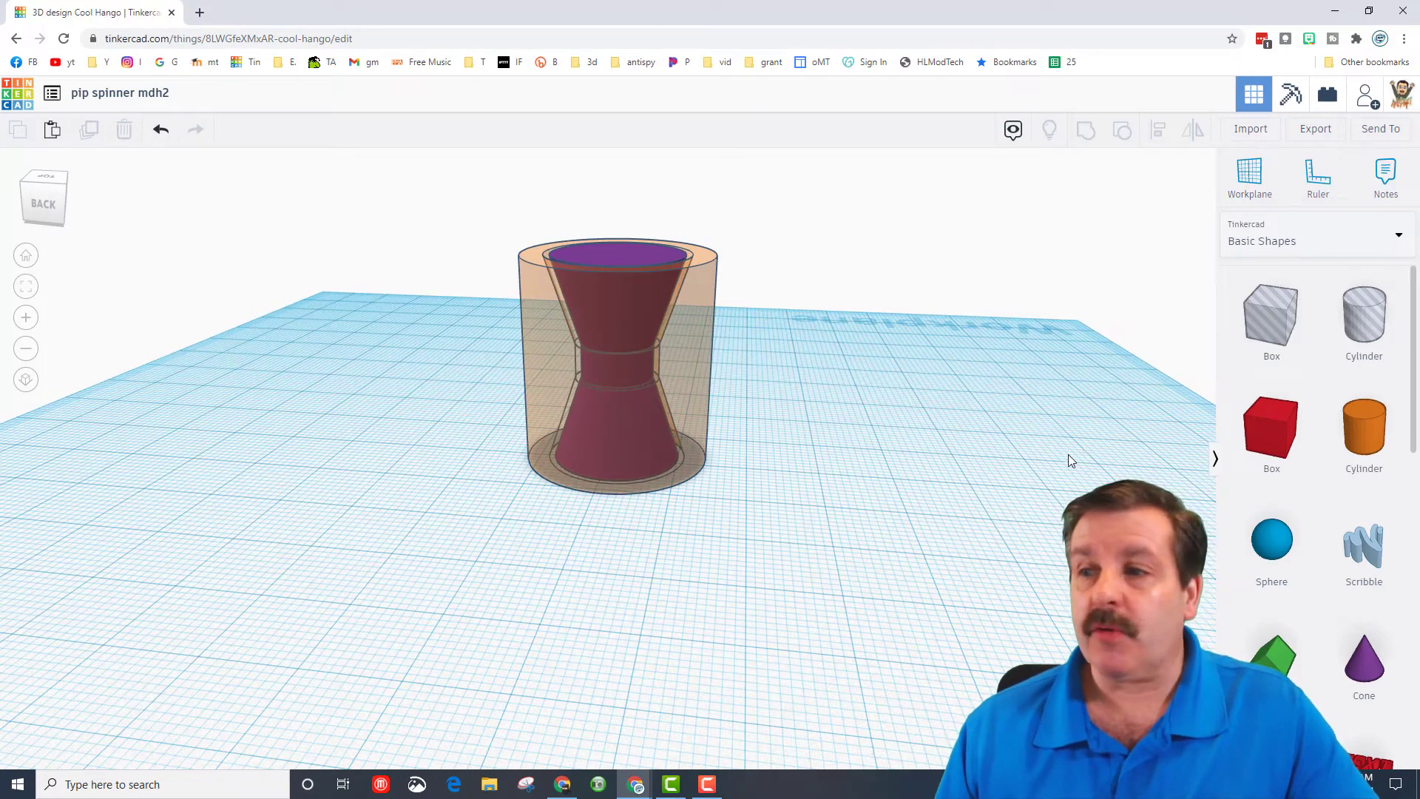
pyautogui.moveTo(1271, 560); pyautogui.dragTo(589, 607)
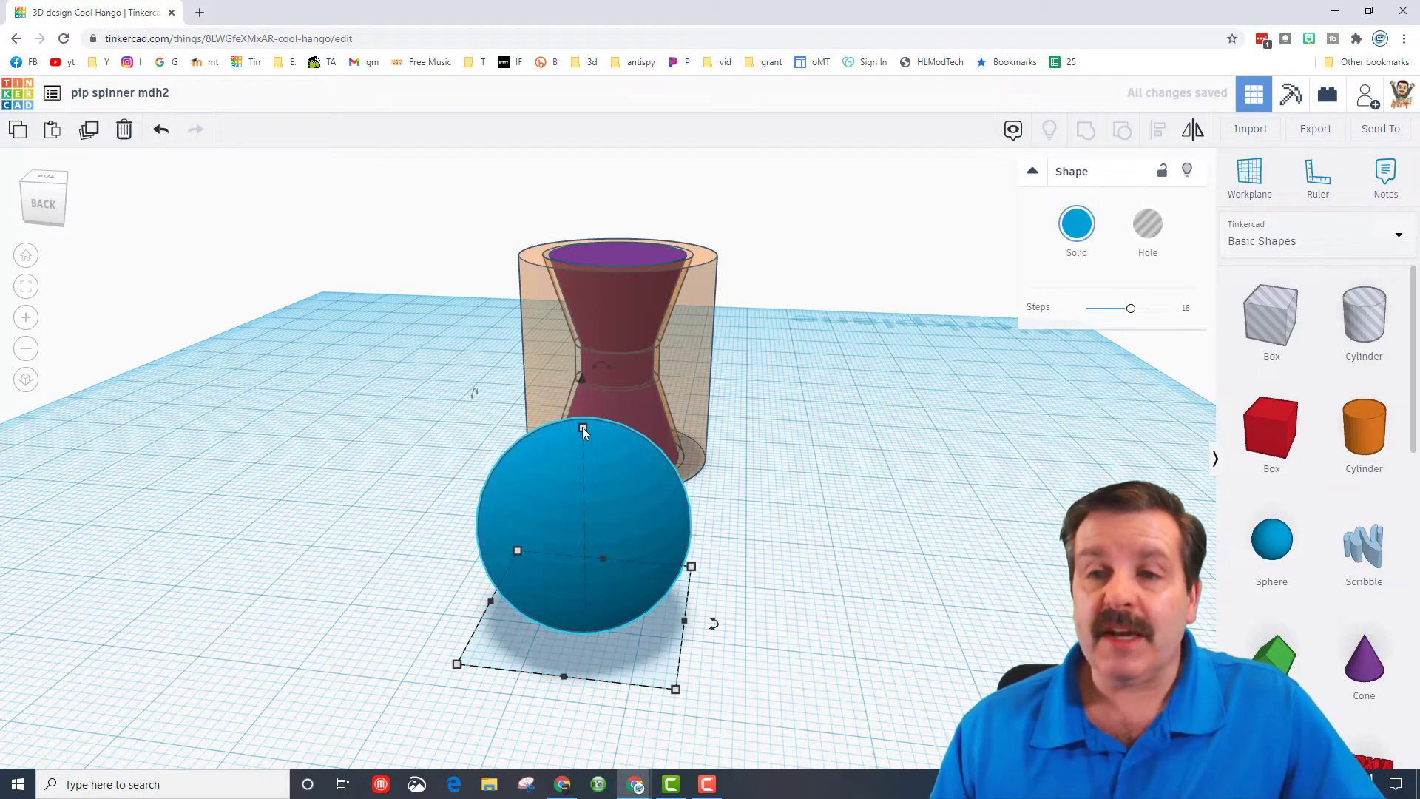
pyautogui.keyDown('shift'); pyautogui.moveTo(583, 429); pyautogui.dragTo(592, 538); pyautogui.keyUp('shift')
pyautogui.click(707, 578)
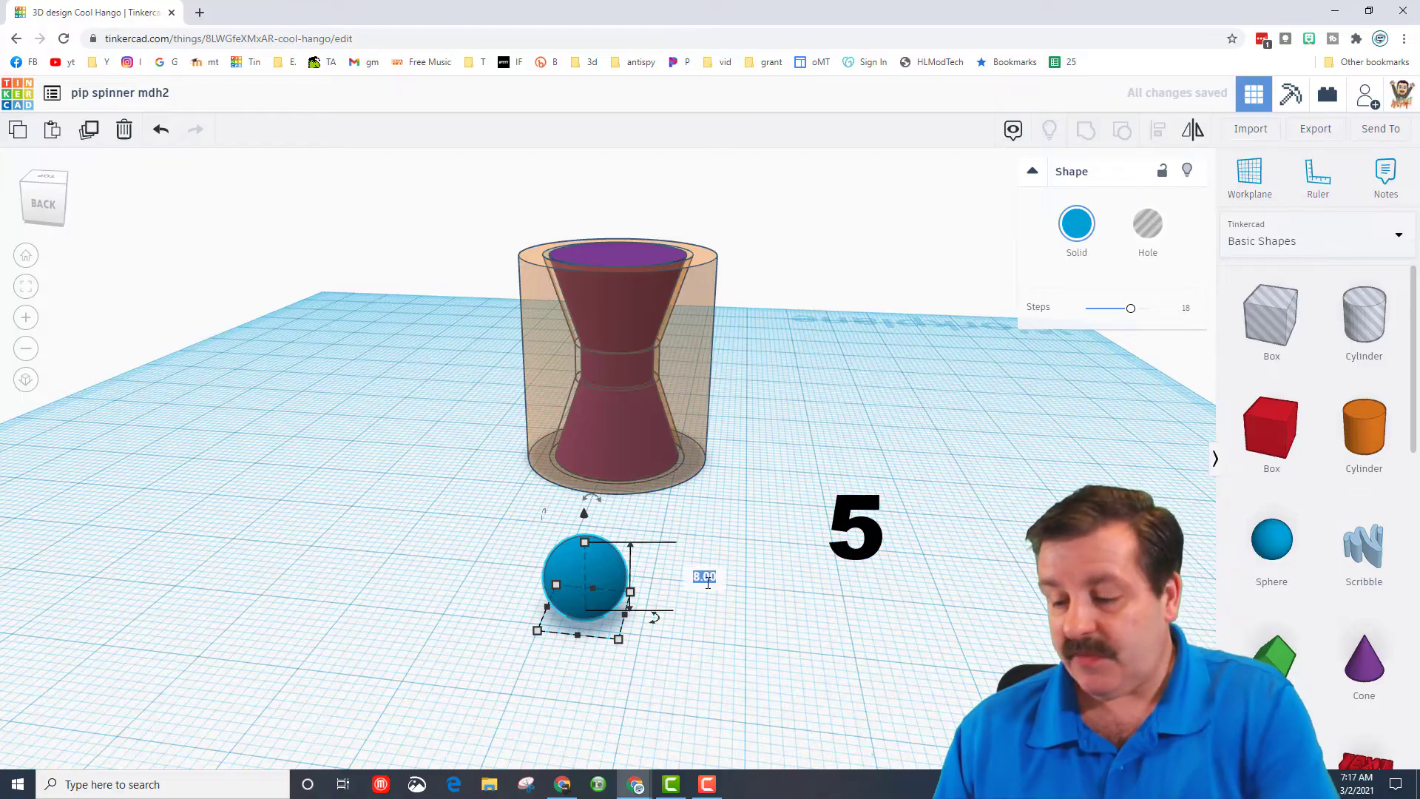
pyautogui.write('5')
pyautogui.press('Return')
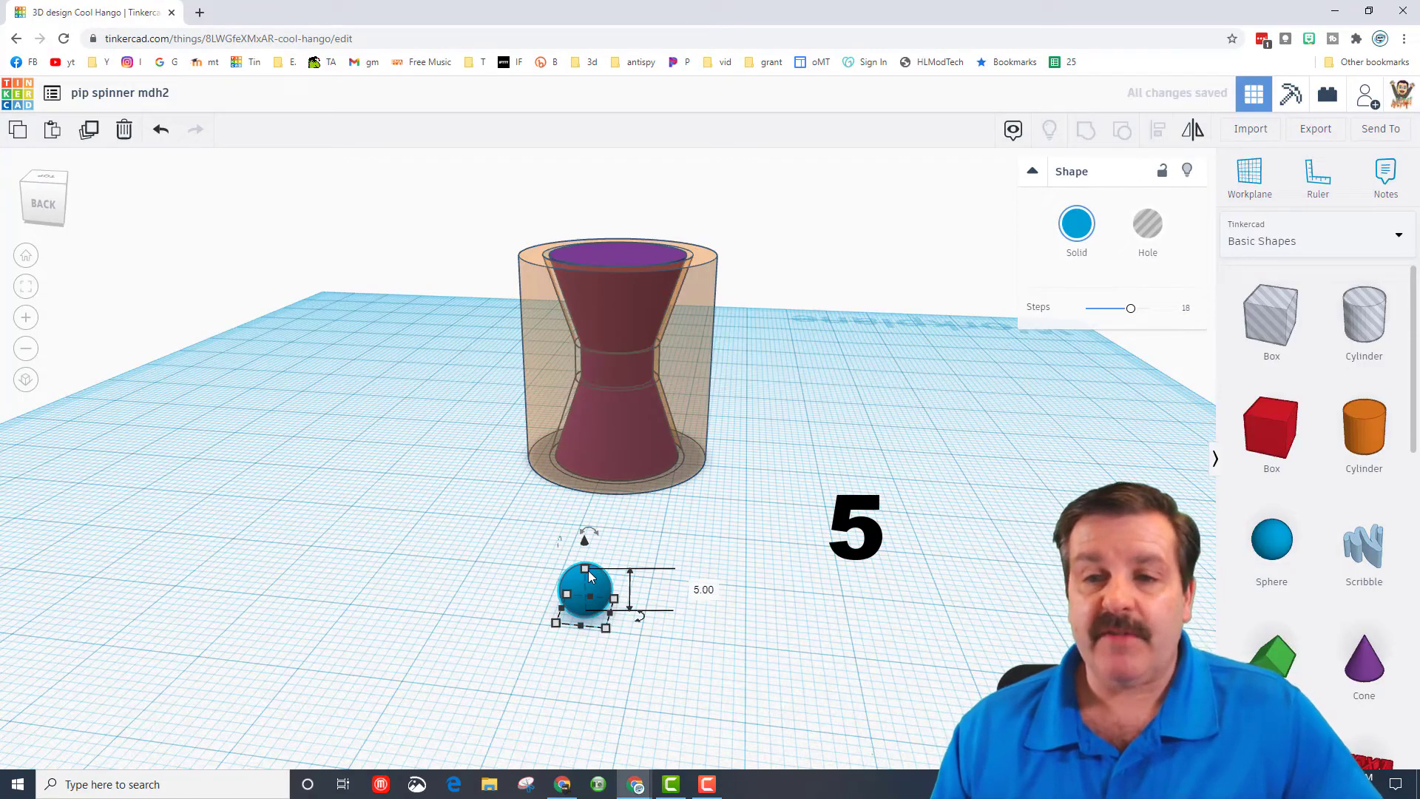
# - Stretch only the sphere's height to 26 and turn it into a hole
pyautogui.moveTo(584, 568); pyautogui.dragTo(581, 352)
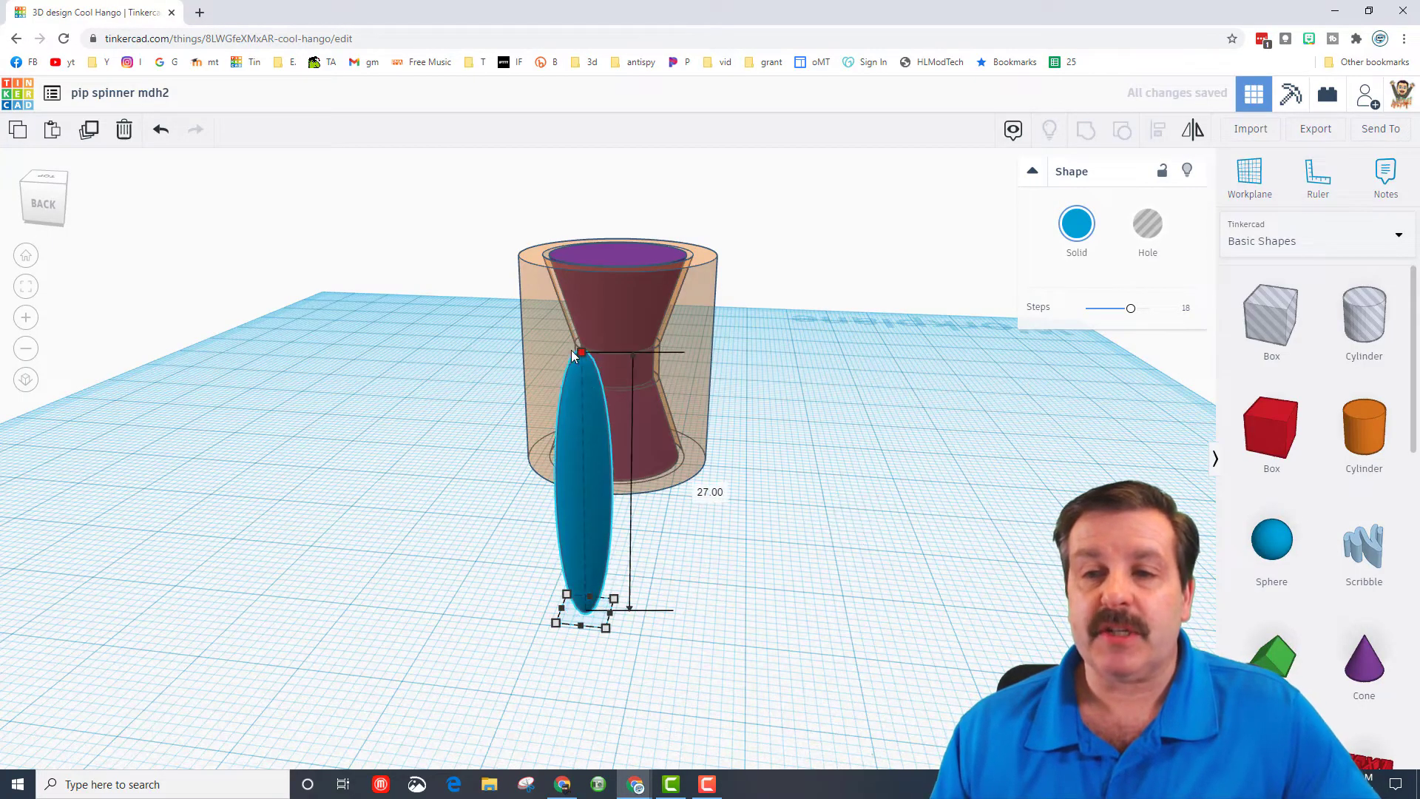
pyautogui.click(708, 500)
pyautogui.write('26')
pyautogui.press('Return')
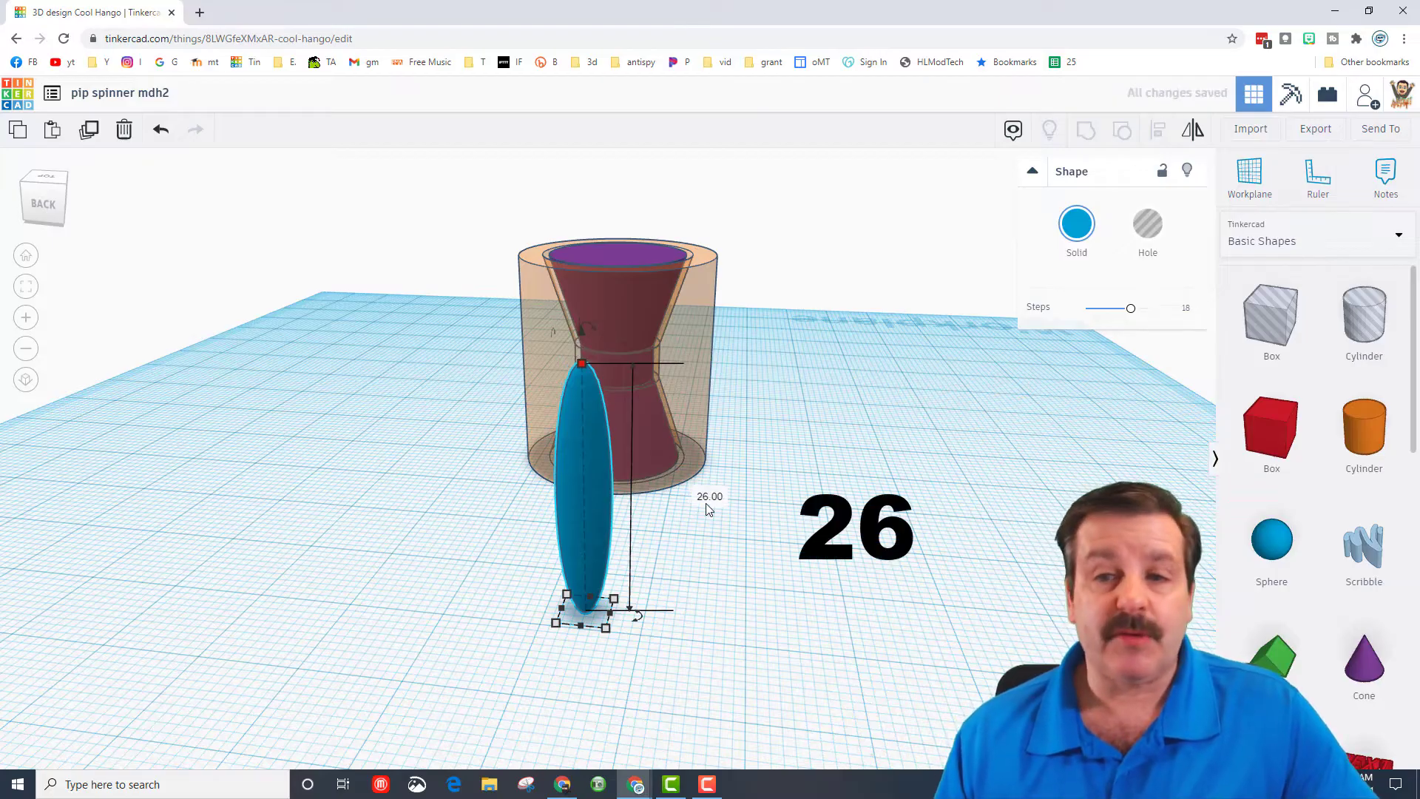
pyautogui.click(1146, 235)
# - Align the stretched hole to the near side of the outer cylinder, using the cylinder as the reference
pyautogui.moveTo(1033, 434); pyautogui.dragTo(806, 517, button='right')
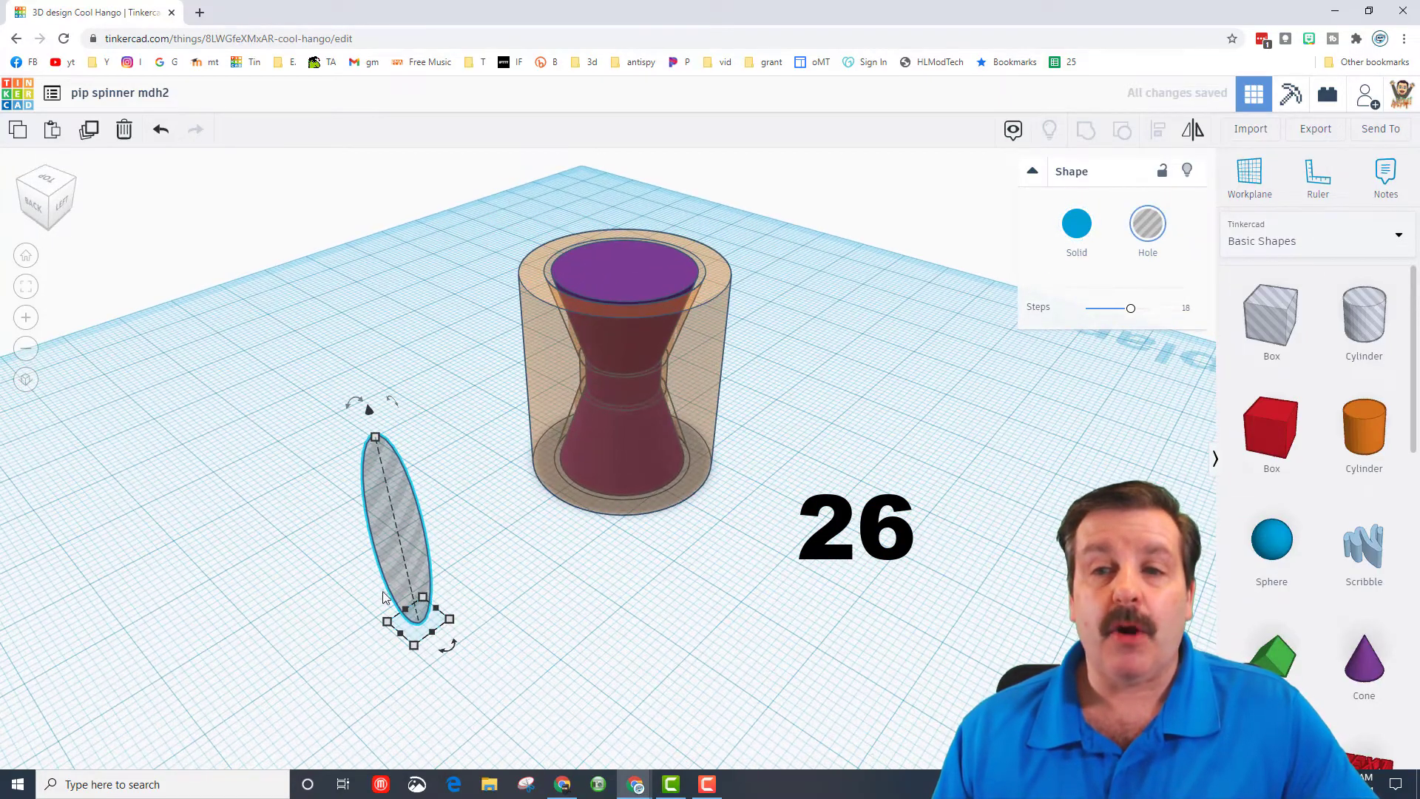
pyautogui.moveTo(245, 265); pyautogui.dragTo(825, 646)
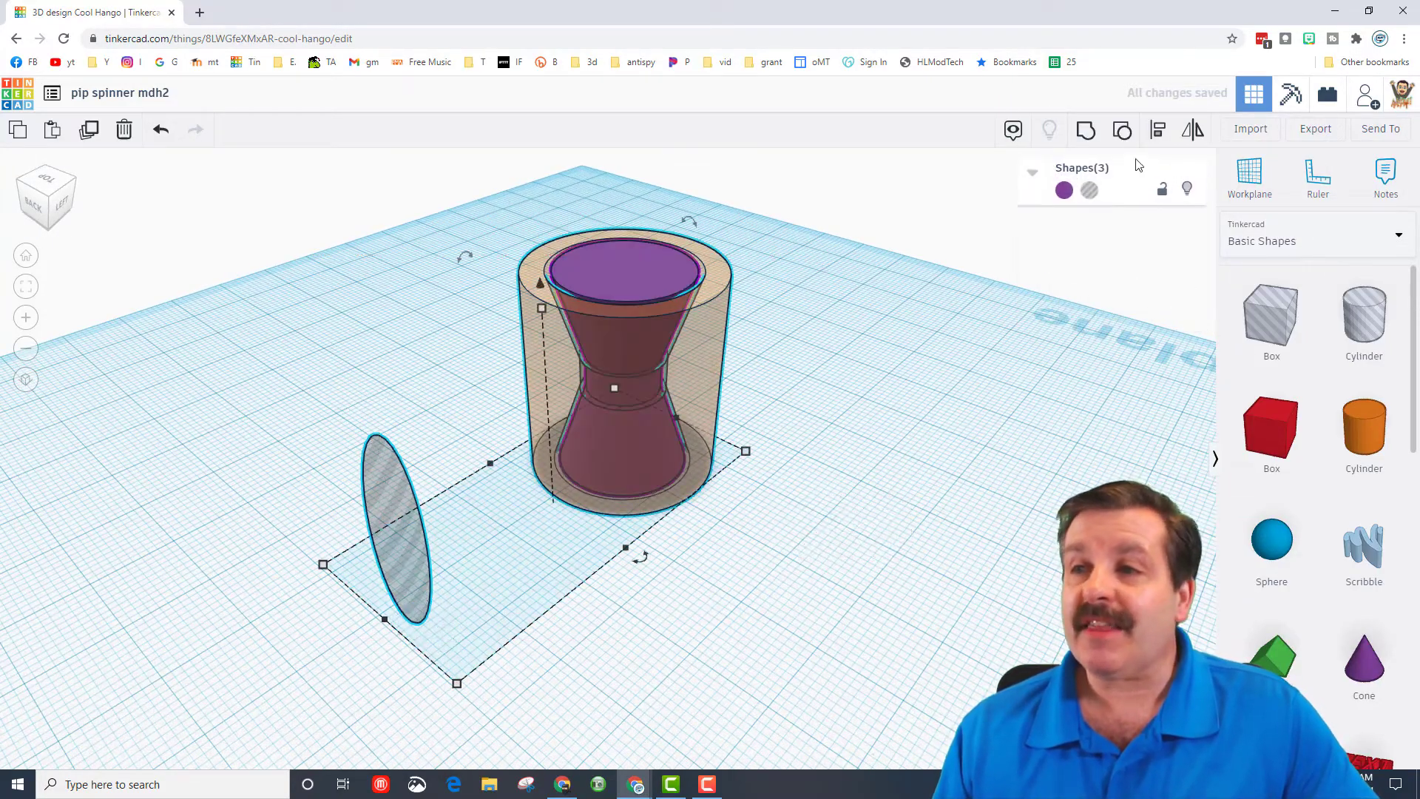
pyautogui.click(1156, 135)
pyautogui.click(585, 383)
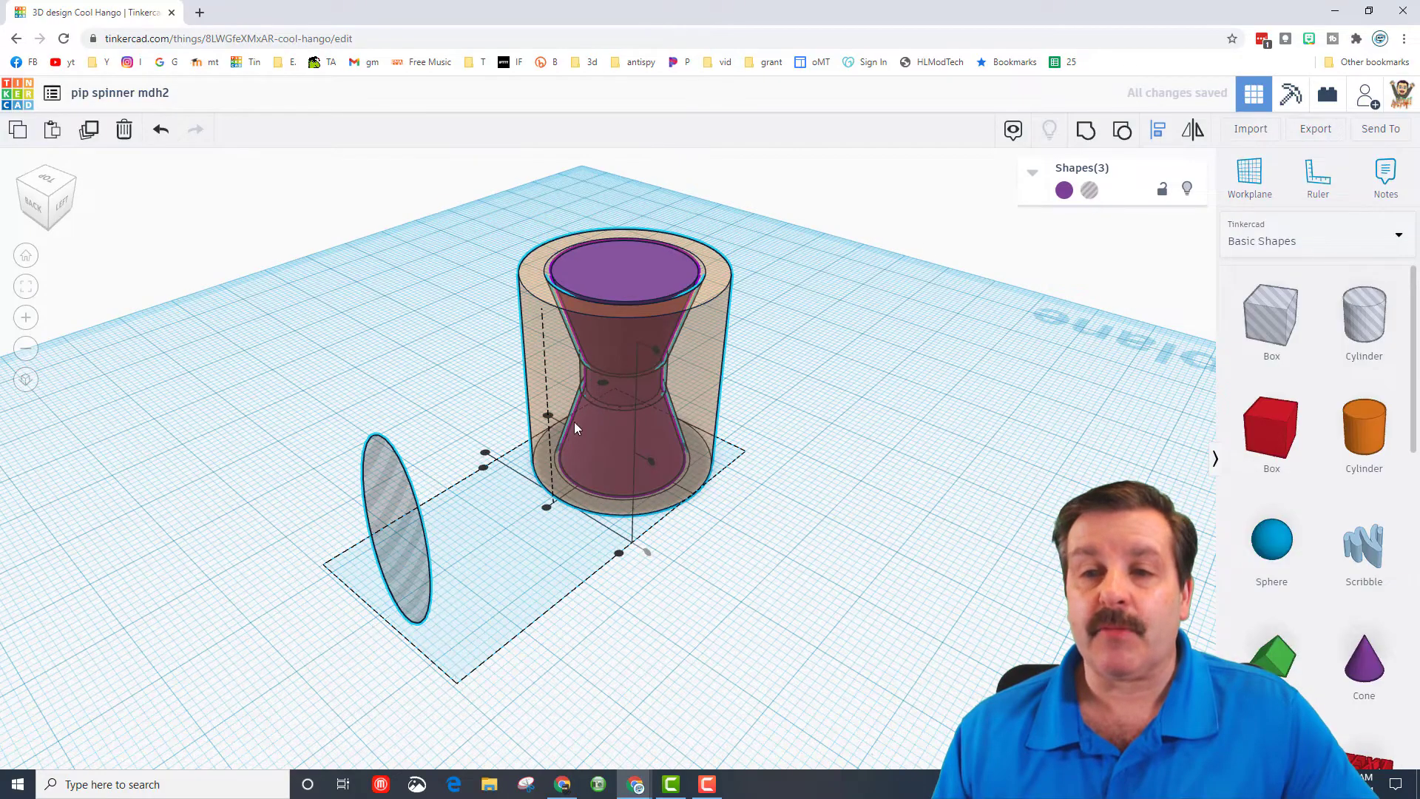
pyautogui.click(484, 454)
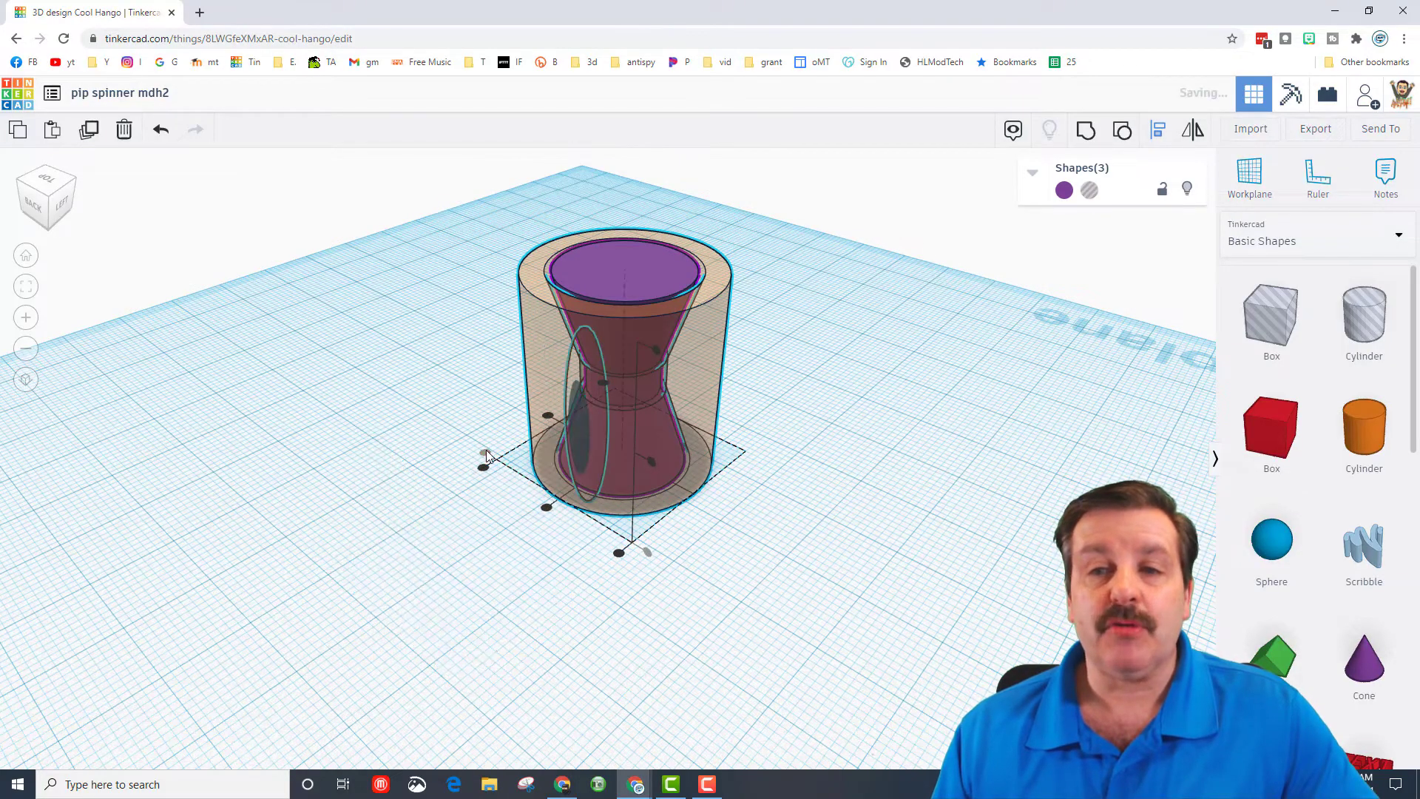
# - Nudge the stretched hole outward so it only partly overlaps the cylinder's outer wall
pyautogui.scroll(5, 751, 591)
pyautogui.click(926, 638)
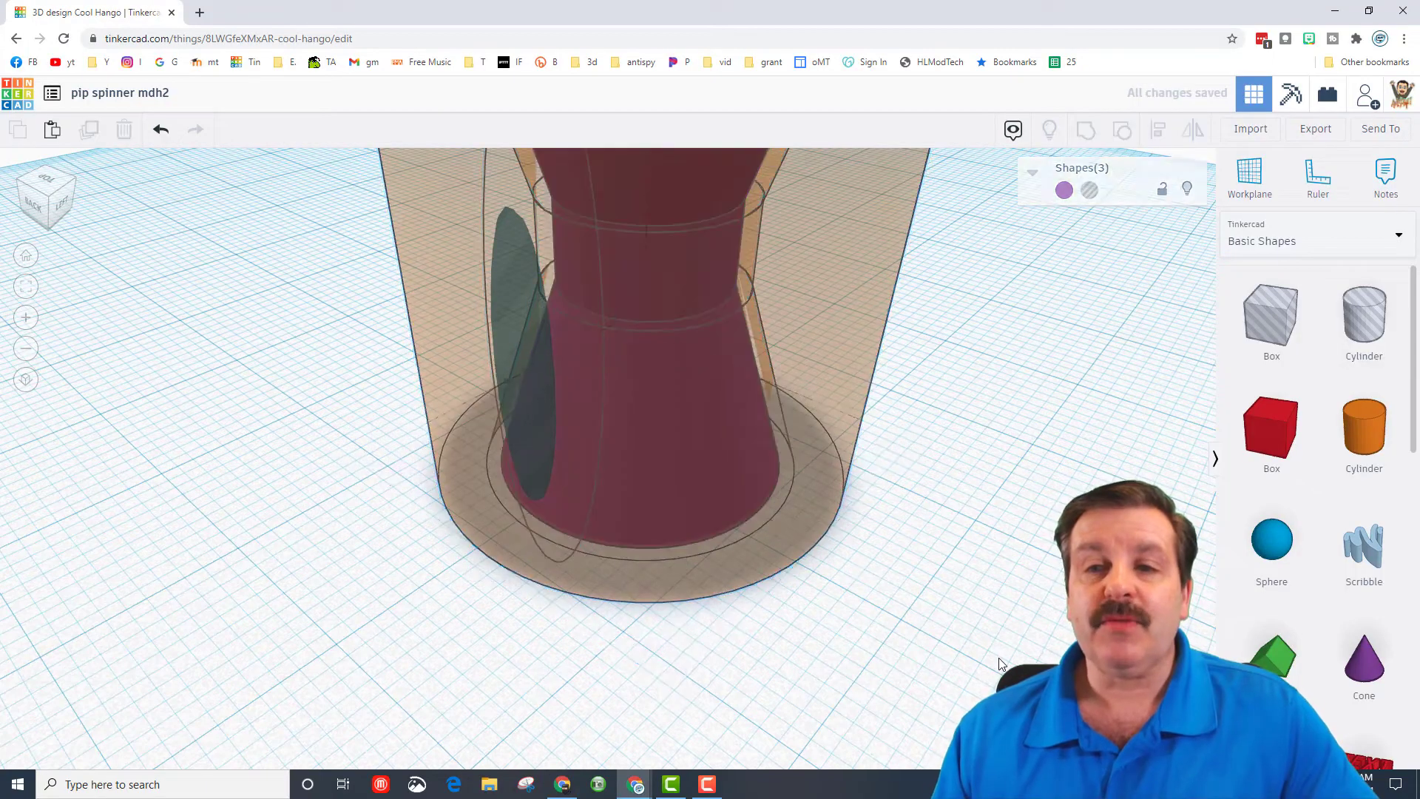
pyautogui.scroll(-1, 756, 563)
pyautogui.click(549, 419)
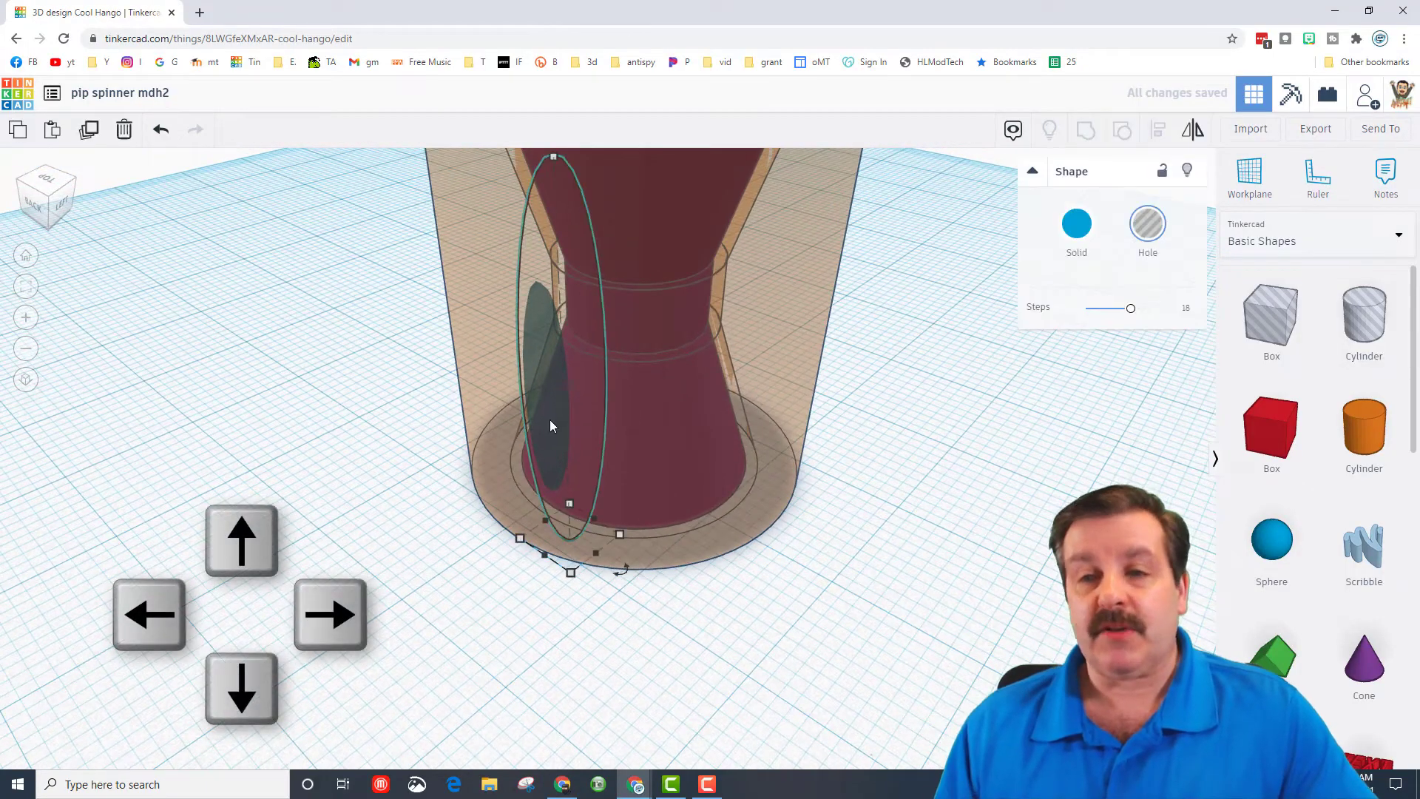
pyautogui.press('Left')
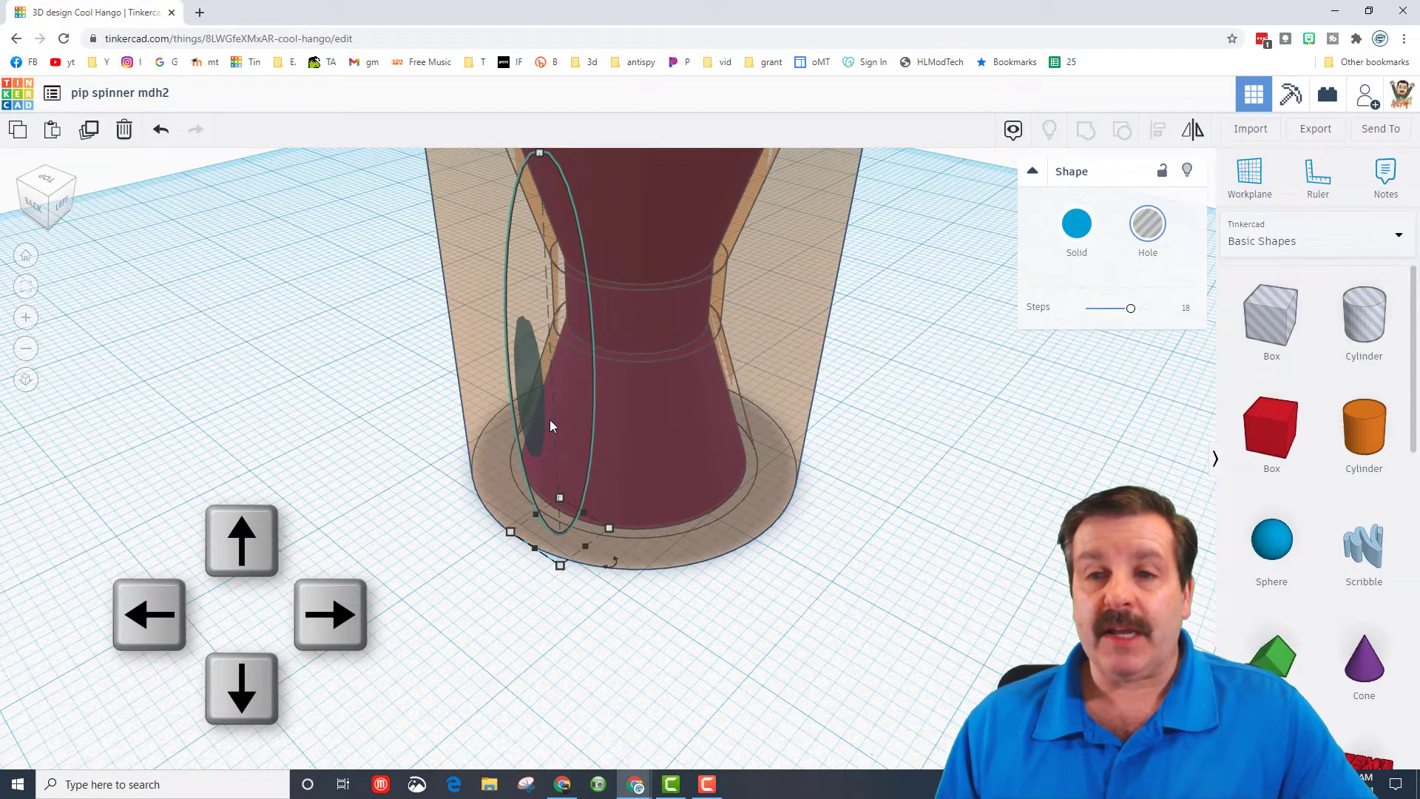
pyautogui.press('Right')
pyautogui.press('Down')
pyautogui.press('Down')
pyautogui.press('Down')
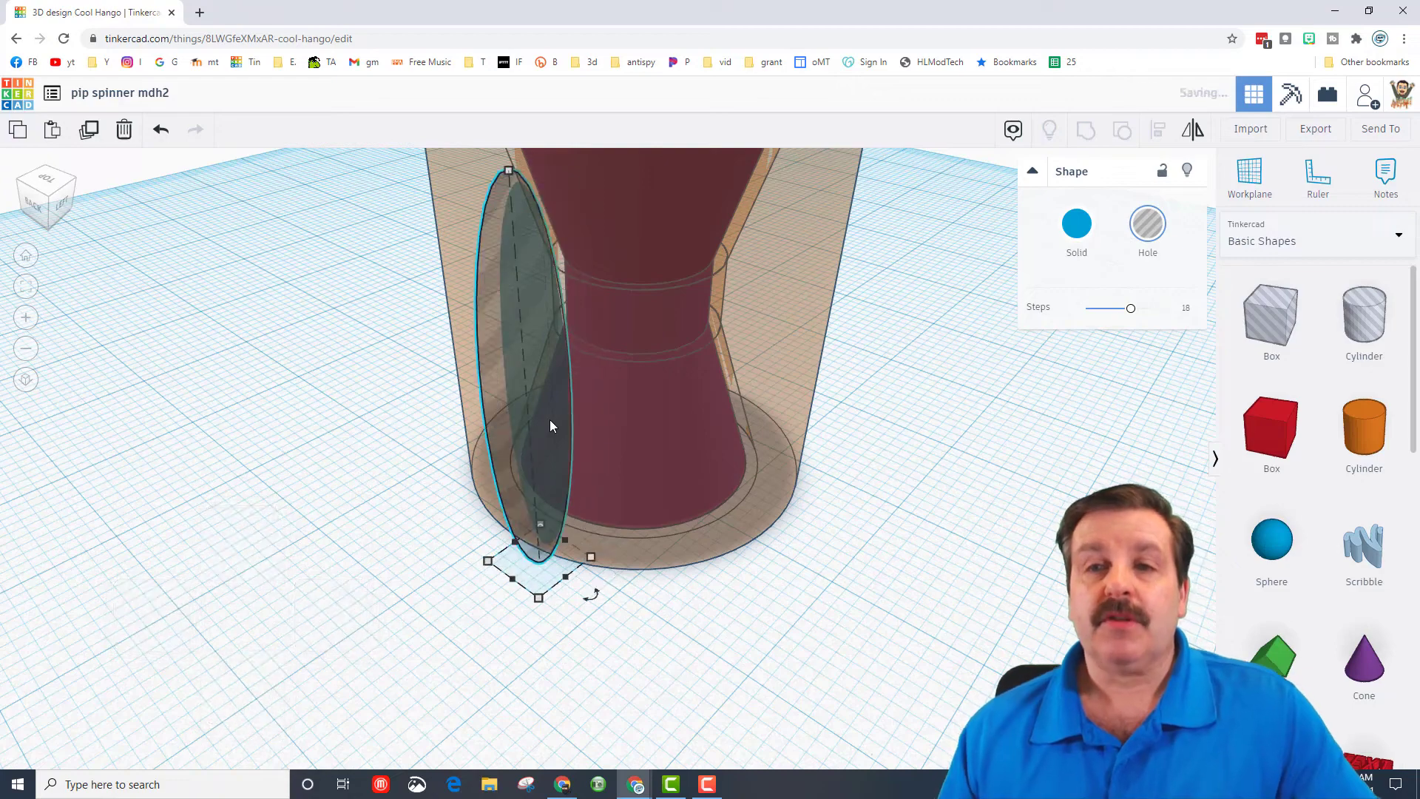
# - Duplicate the stretched hole in place and nudge the copy across to the opposite side of the outer cylinder
pyautogui.moveTo(589, 593); pyautogui.dragTo(491, 579, button='right')
pyautogui.scroll(-3, 491, 579)
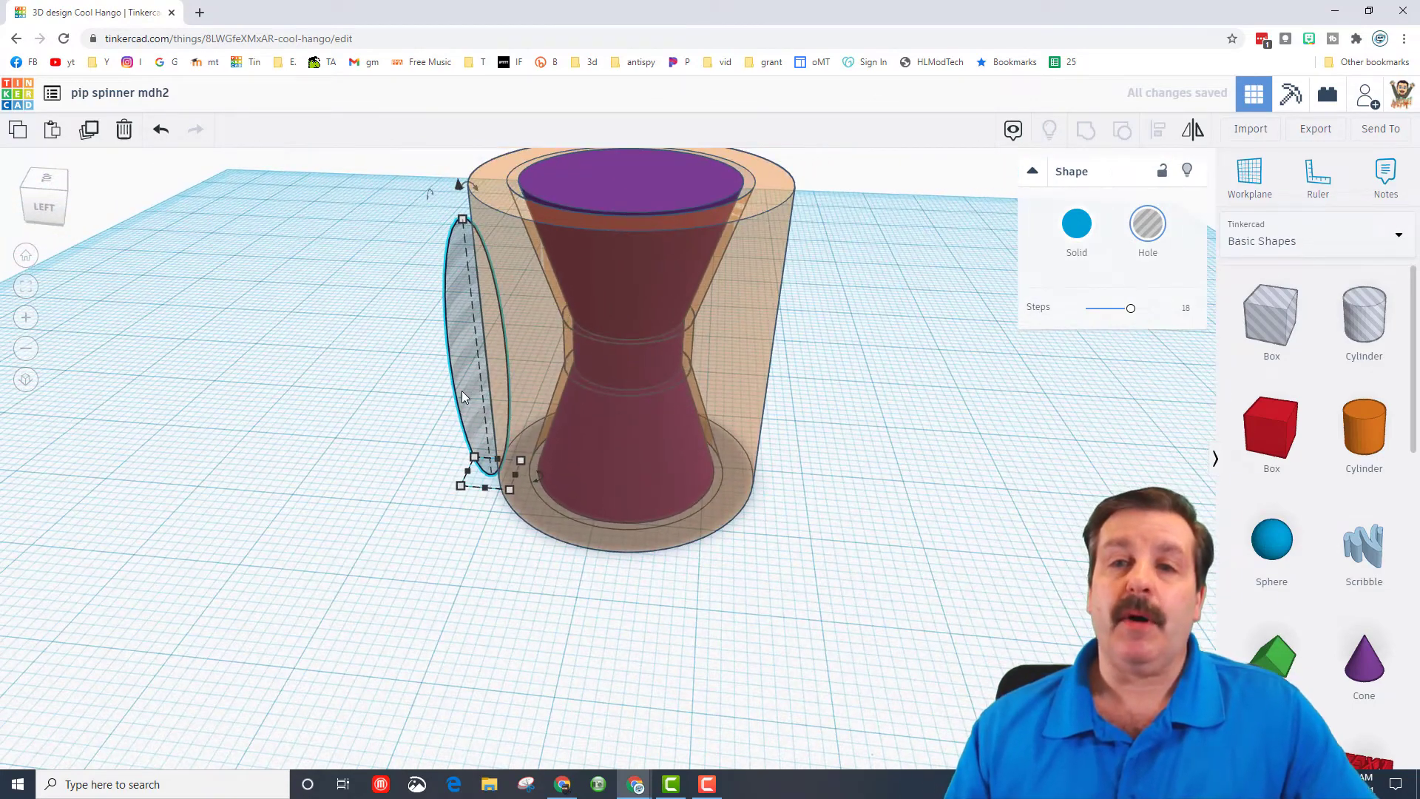
pyautogui.moveTo(461, 390); pyautogui.dragTo(486, 277, button='right')
pyautogui.hotkey('ctrl', 'd')
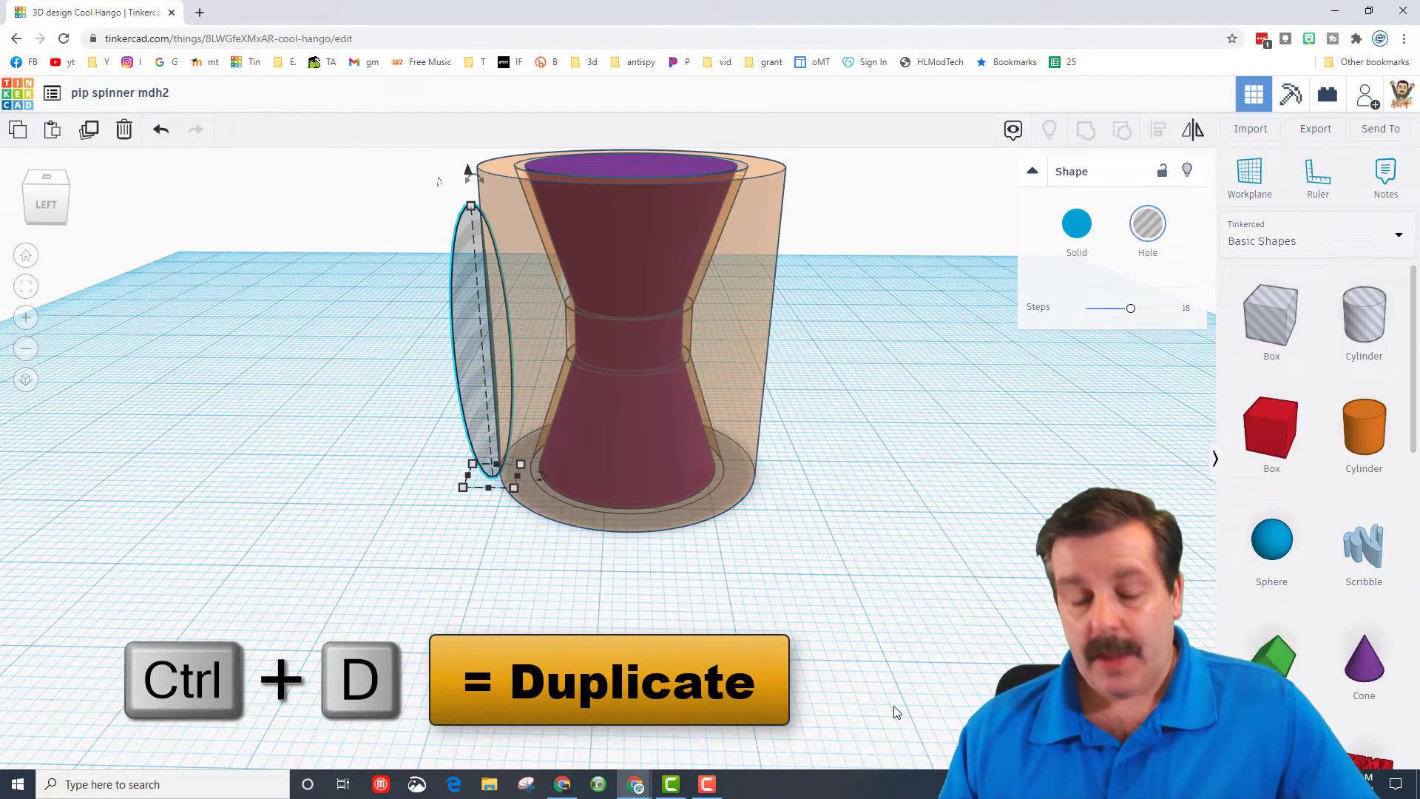
pyautogui.hotkey('ctrl', 'd')
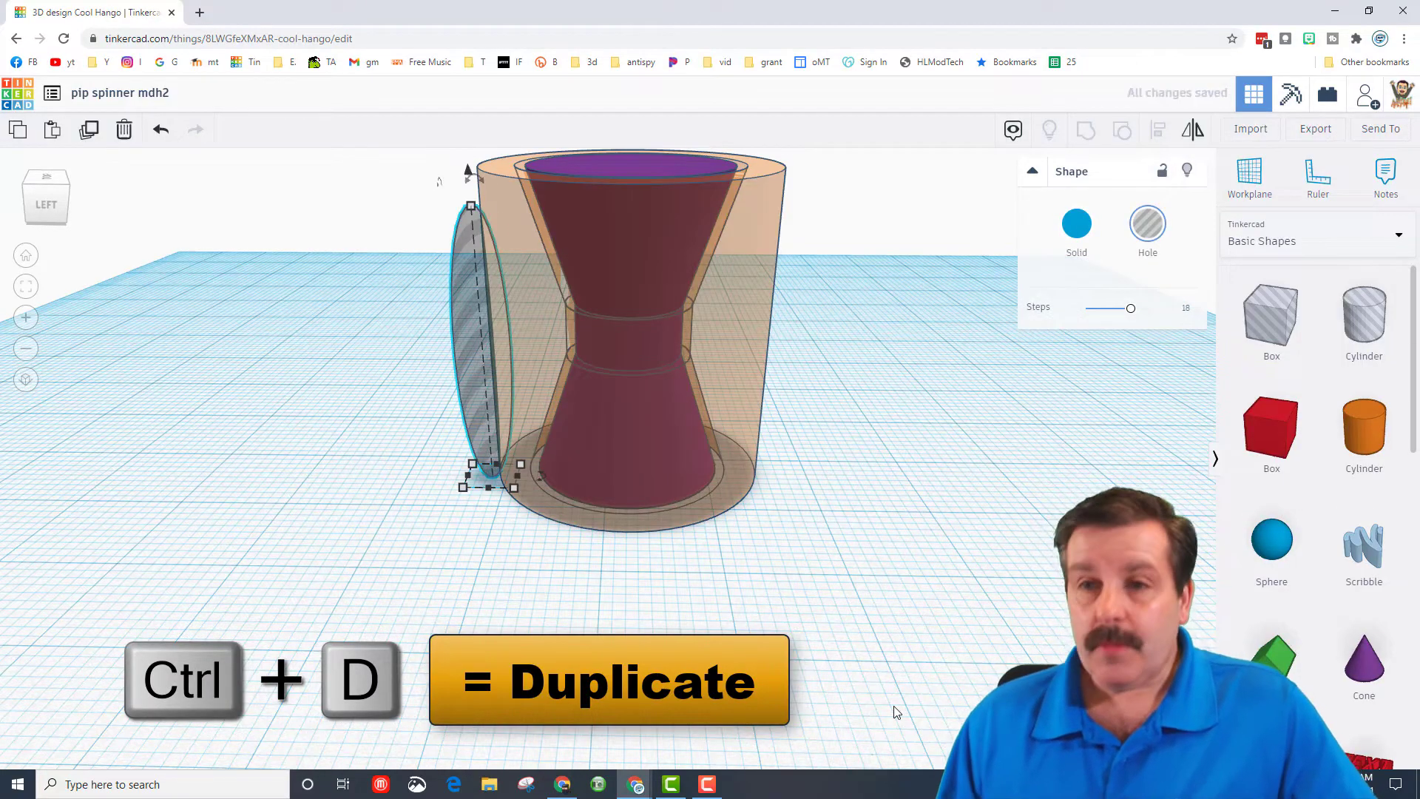
pyautogui.press('Right')
pyautogui.press('Right')
pyautogui.press('Right')
pyautogui.press('Right')
pyautogui.press('Right')
pyautogui.press('Right')
pyautogui.press('Right')
pyautogui.press('Right')
pyautogui.press('Right')
pyautogui.press('Right')
pyautogui.press('Right')
pyautogui.press('Right')
pyautogui.press('Right')
pyautogui.press('Right')
pyautogui.press('Right')
pyautogui.press('Right')
pyautogui.press('Right')
pyautogui.press('Right')
pyautogui.press('Right')
pyautogui.press('Right')
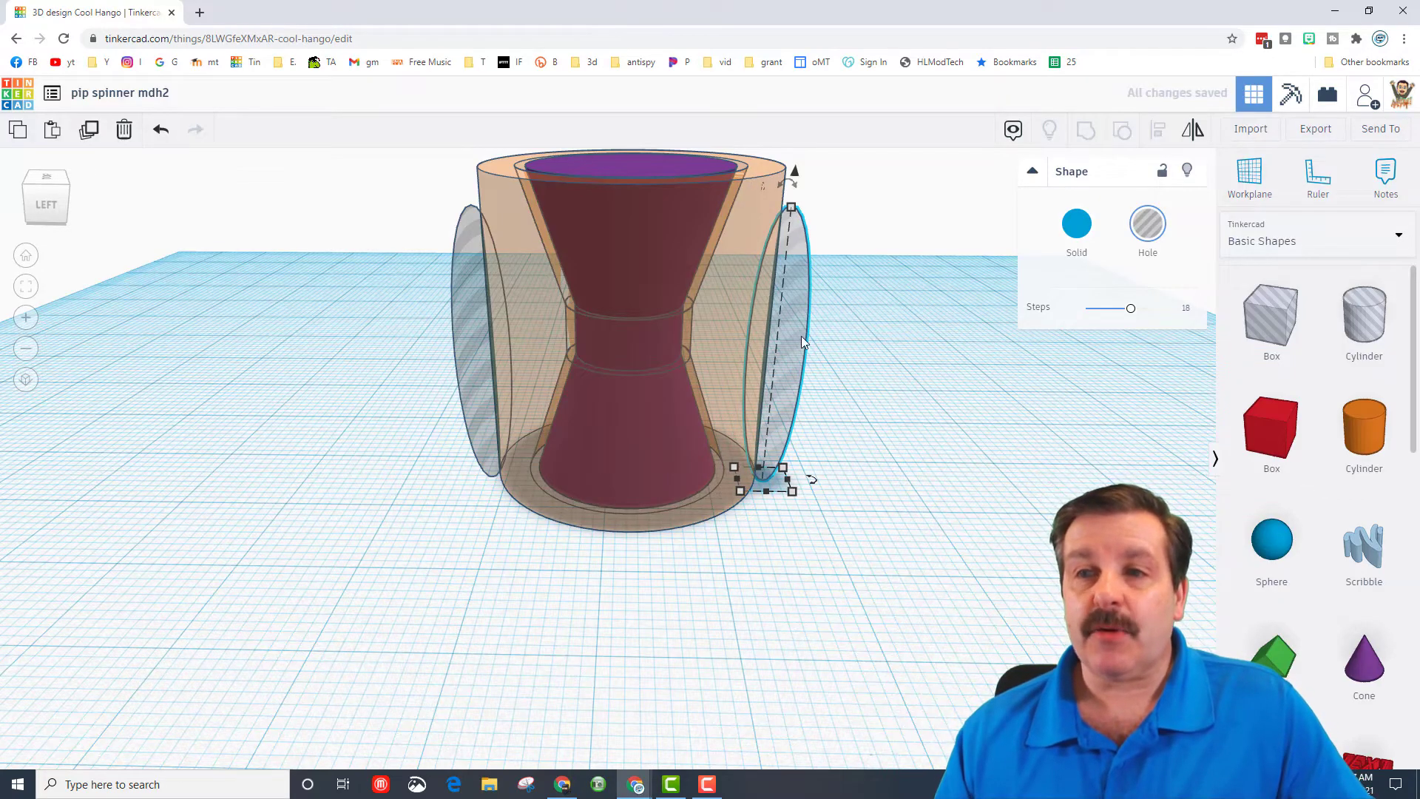
# - Group the two stretched holes on opposite sides of the outer cylinder into one hole shape
pyautogui.moveTo(983, 597); pyautogui.dragTo(818, 254, button='right')
pyautogui.moveTo(718, 268); pyautogui.dragTo(744, 370, button='right')
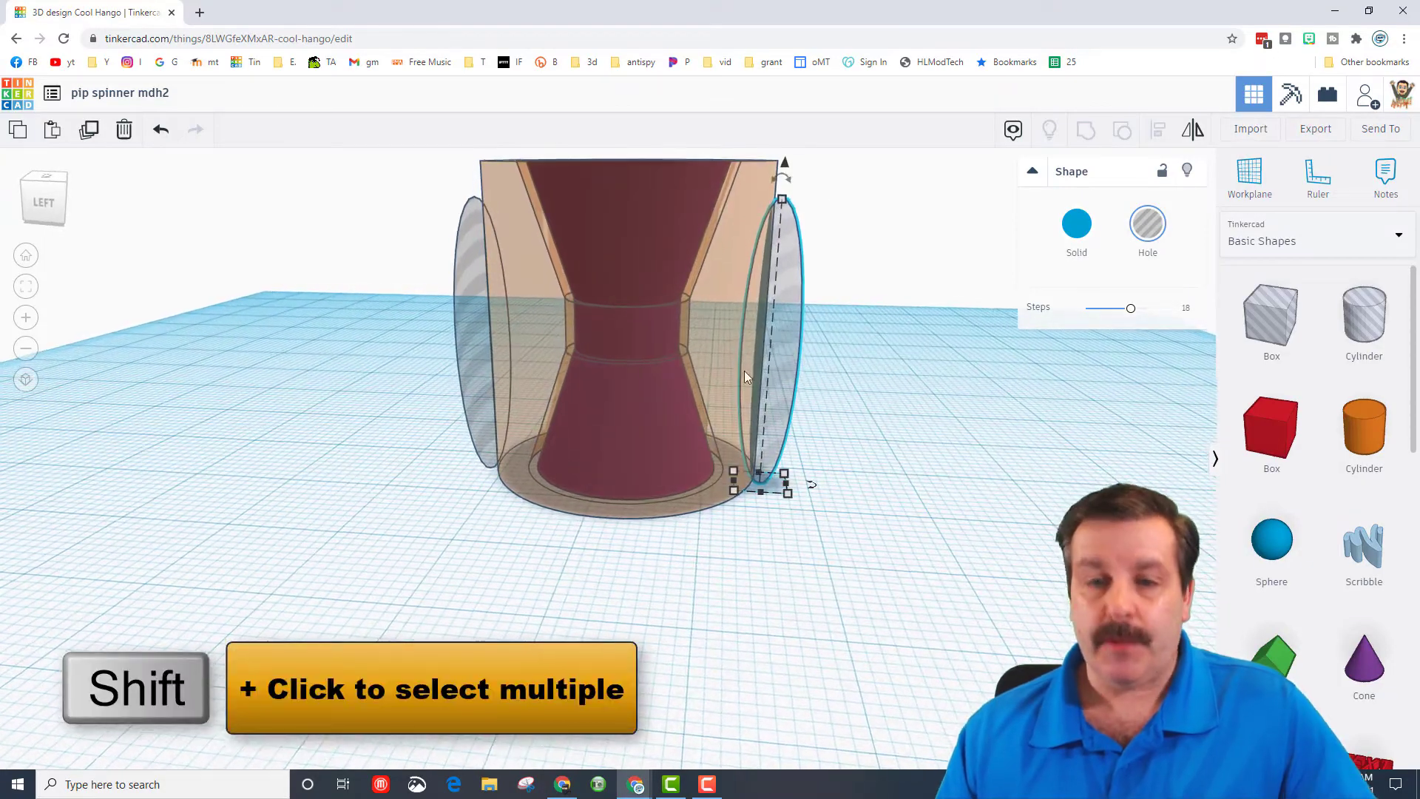
pyautogui.keyDown('shift'); pyautogui.click(469, 361); pyautogui.keyUp('shift')
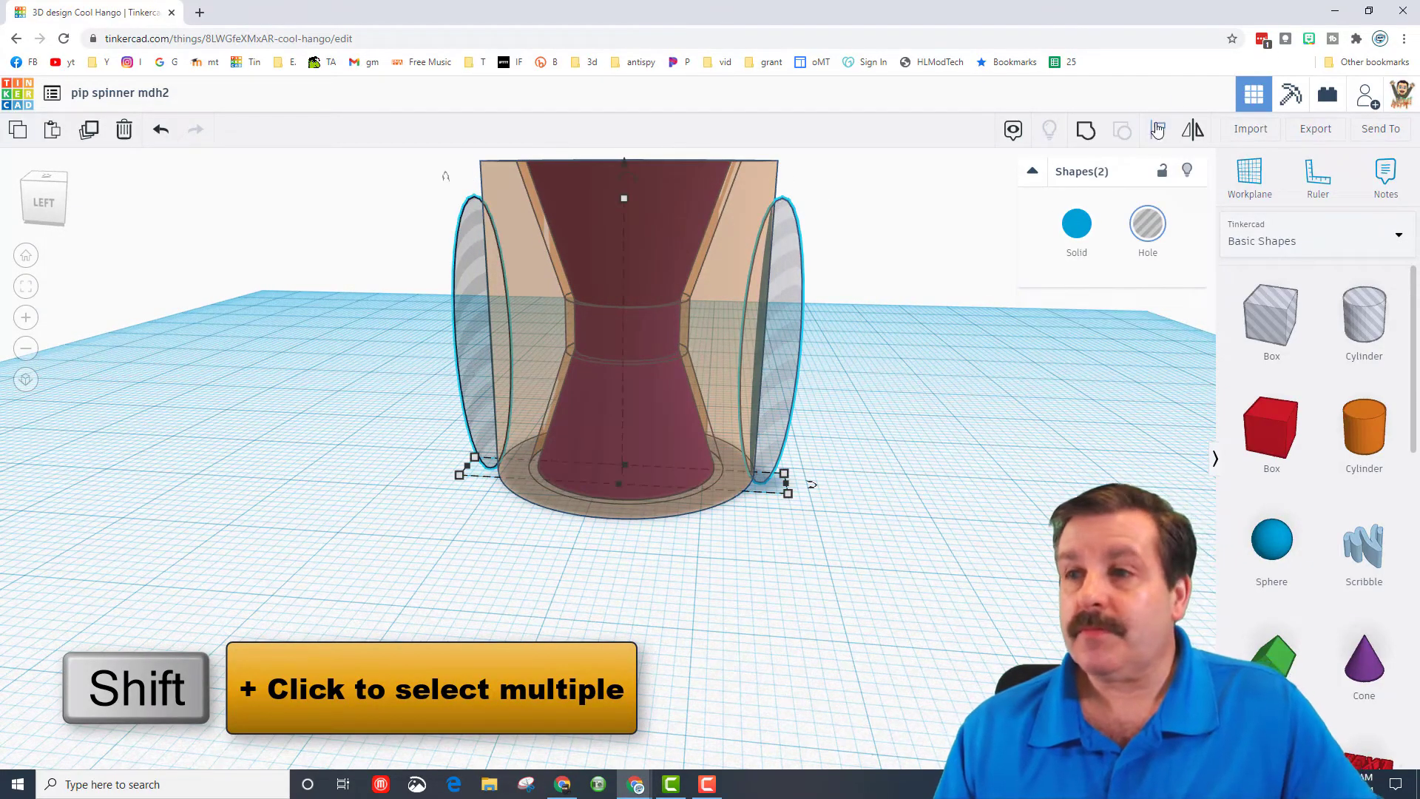
pyautogui.click(1086, 132)
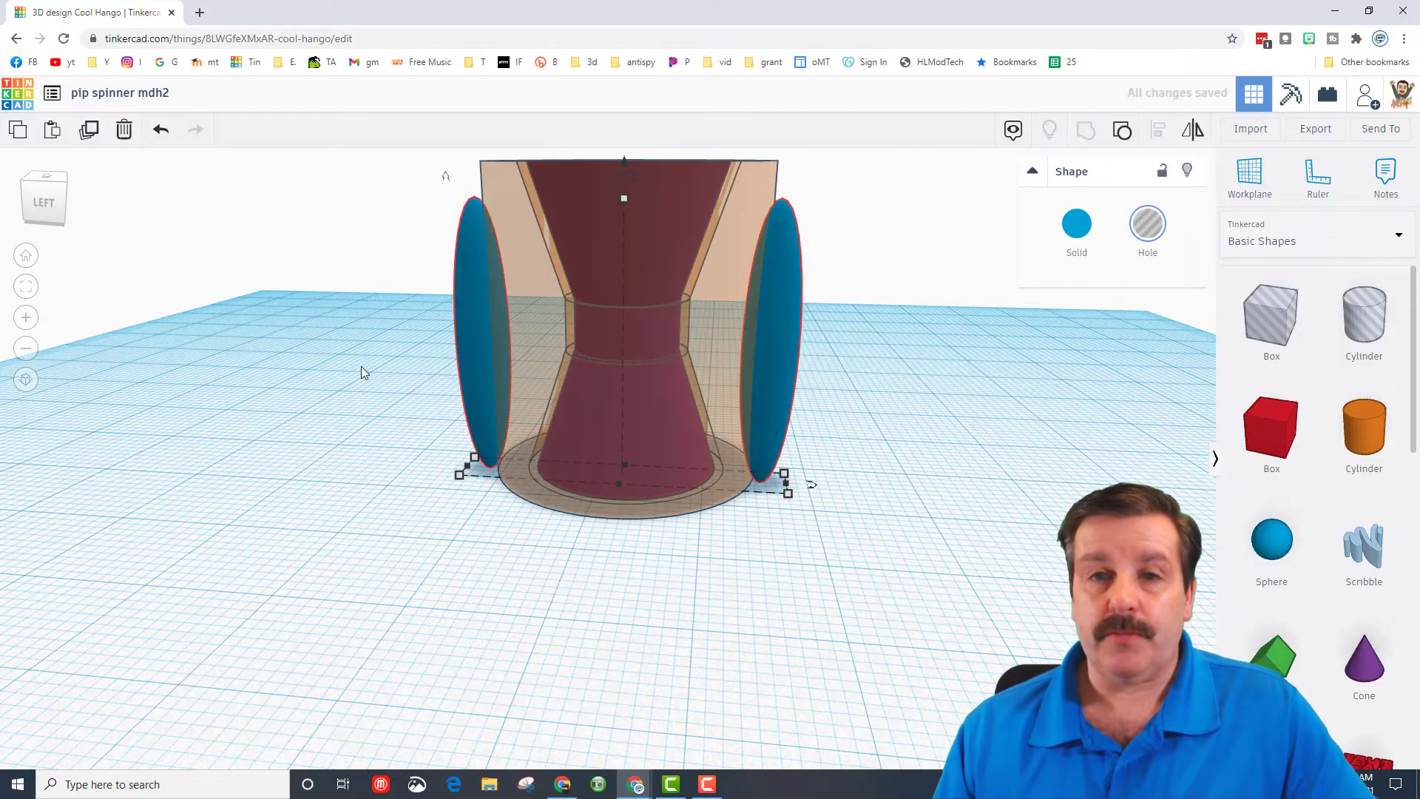
# - Align the grouped pair of holes horizontally with the center of the outer cylinder
pyautogui.click(62, 191)
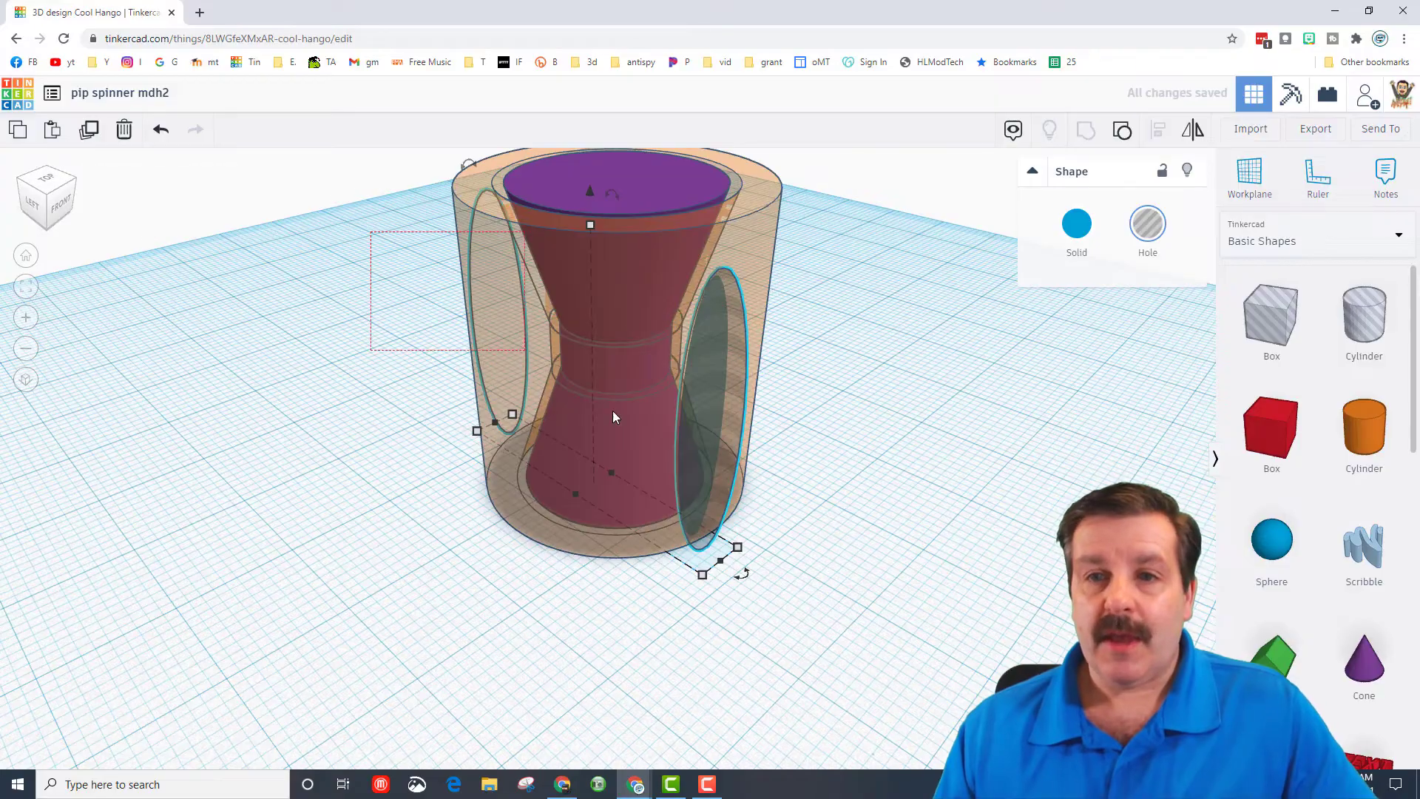
pyautogui.moveTo(612, 416); pyautogui.dragTo(791, 486)
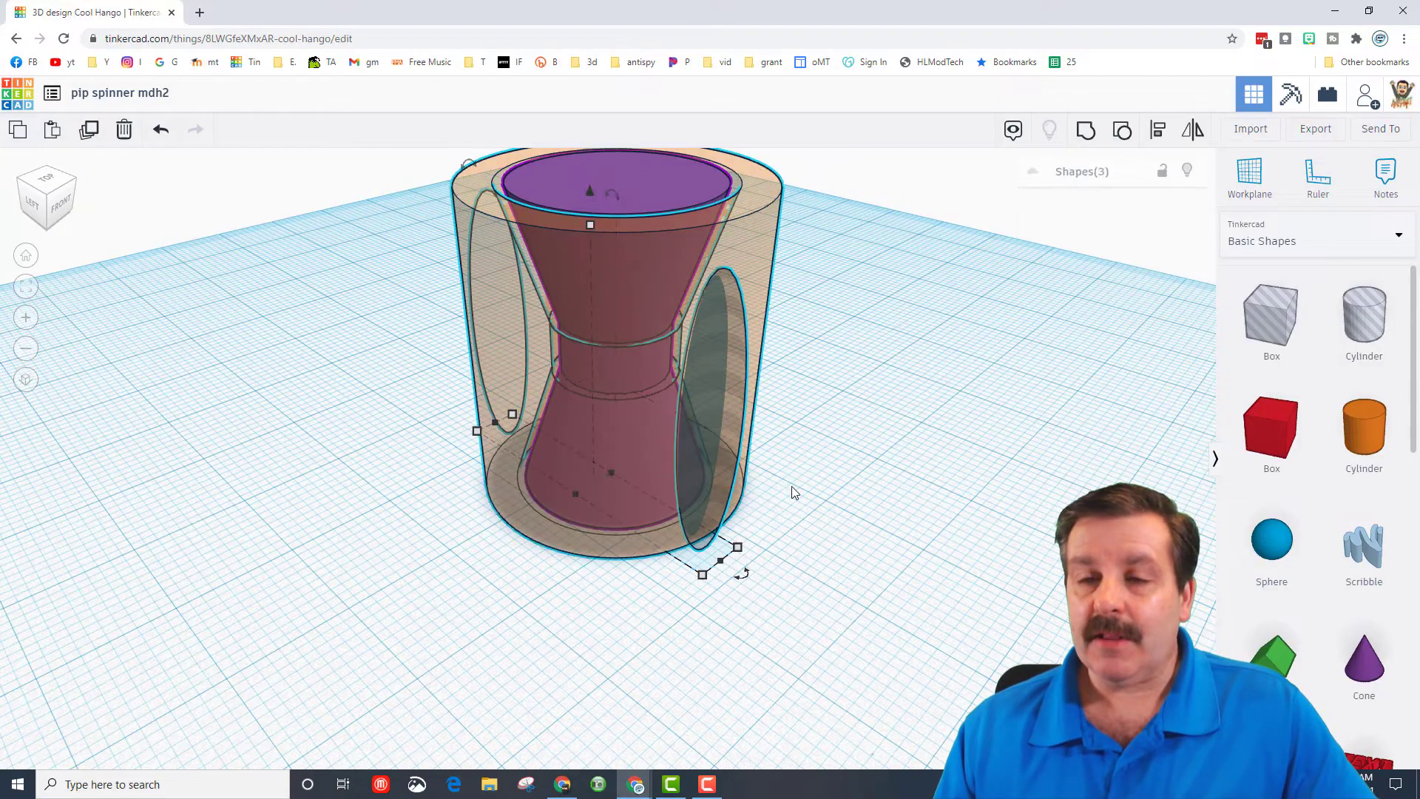
pyautogui.click(1156, 138)
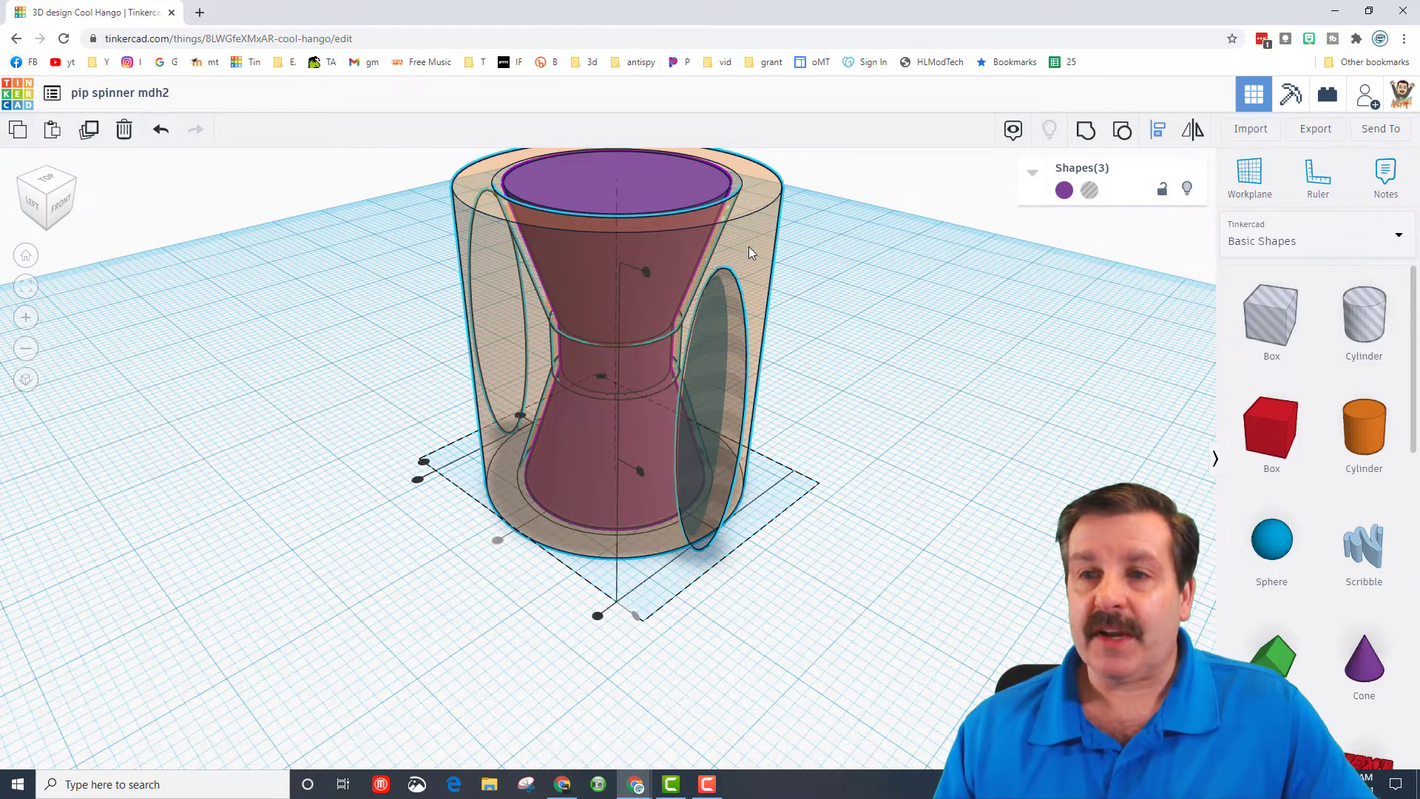
pyautogui.click(520, 417)
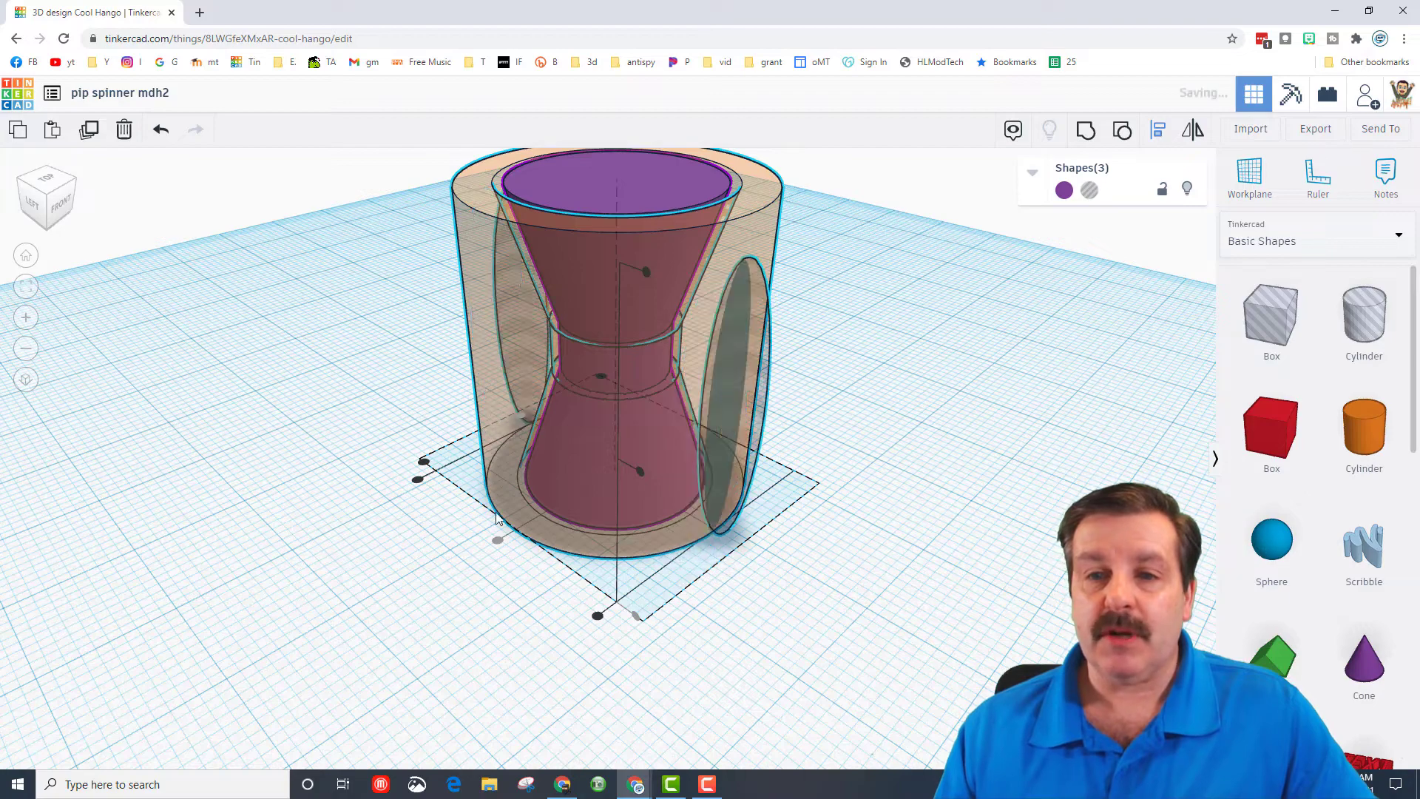
pyautogui.click(410, 634)
pyautogui.moveTo(410, 635); pyautogui.dragTo(642, 616, button='right')
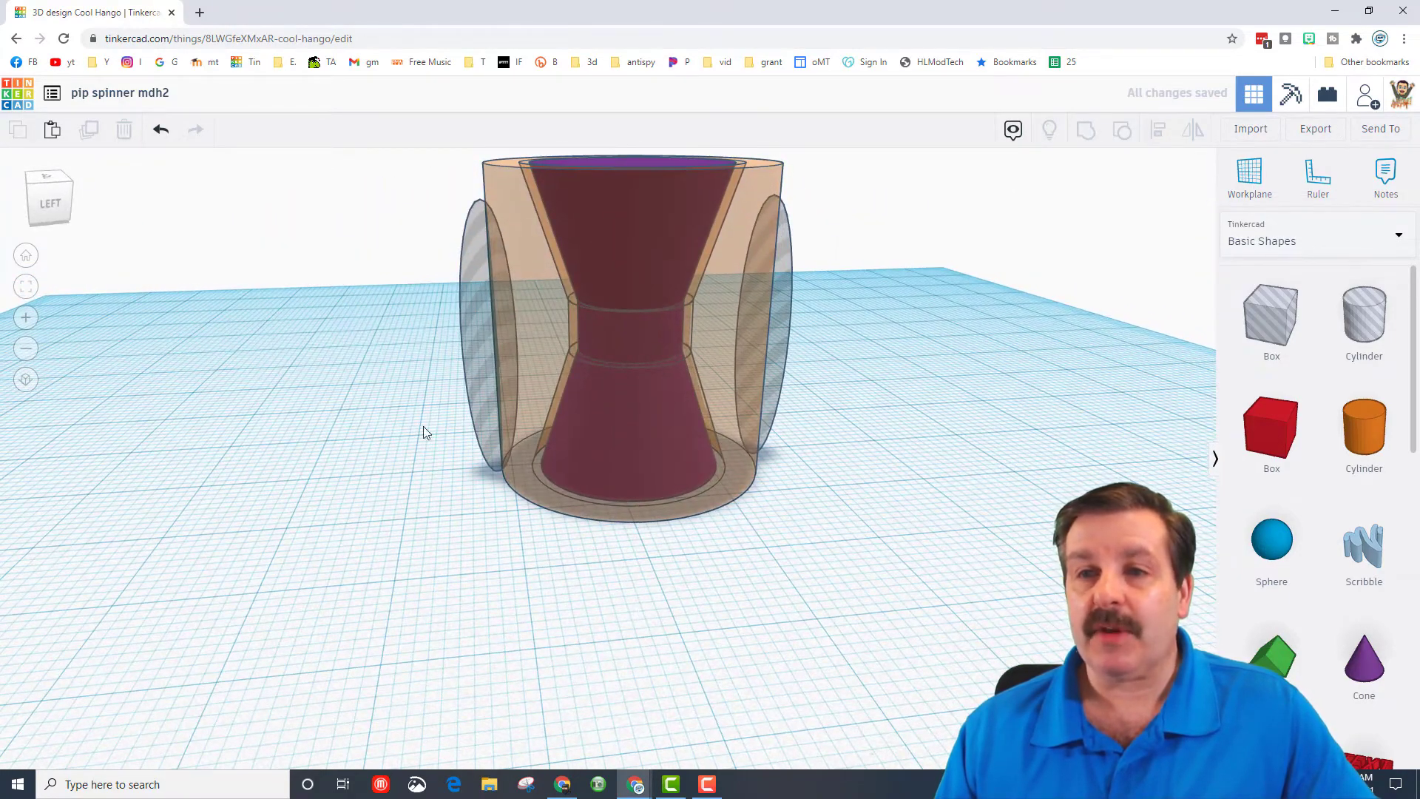
# - Align the grouped holes to the mid-height of the outer cylinder, using the cylinder as the reference
pyautogui.moveTo(855, 464); pyautogui.dragTo(858, 464)
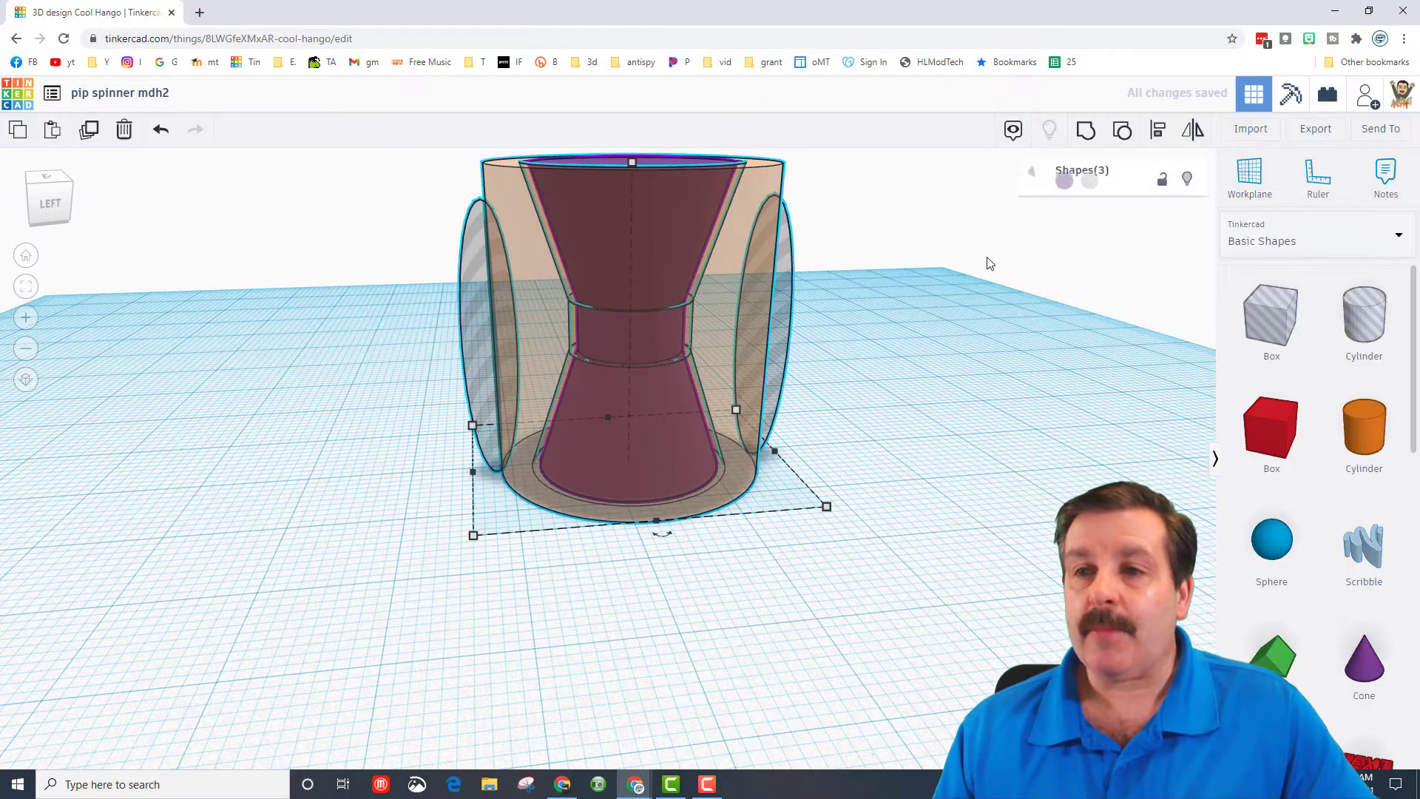
pyautogui.click(1152, 135)
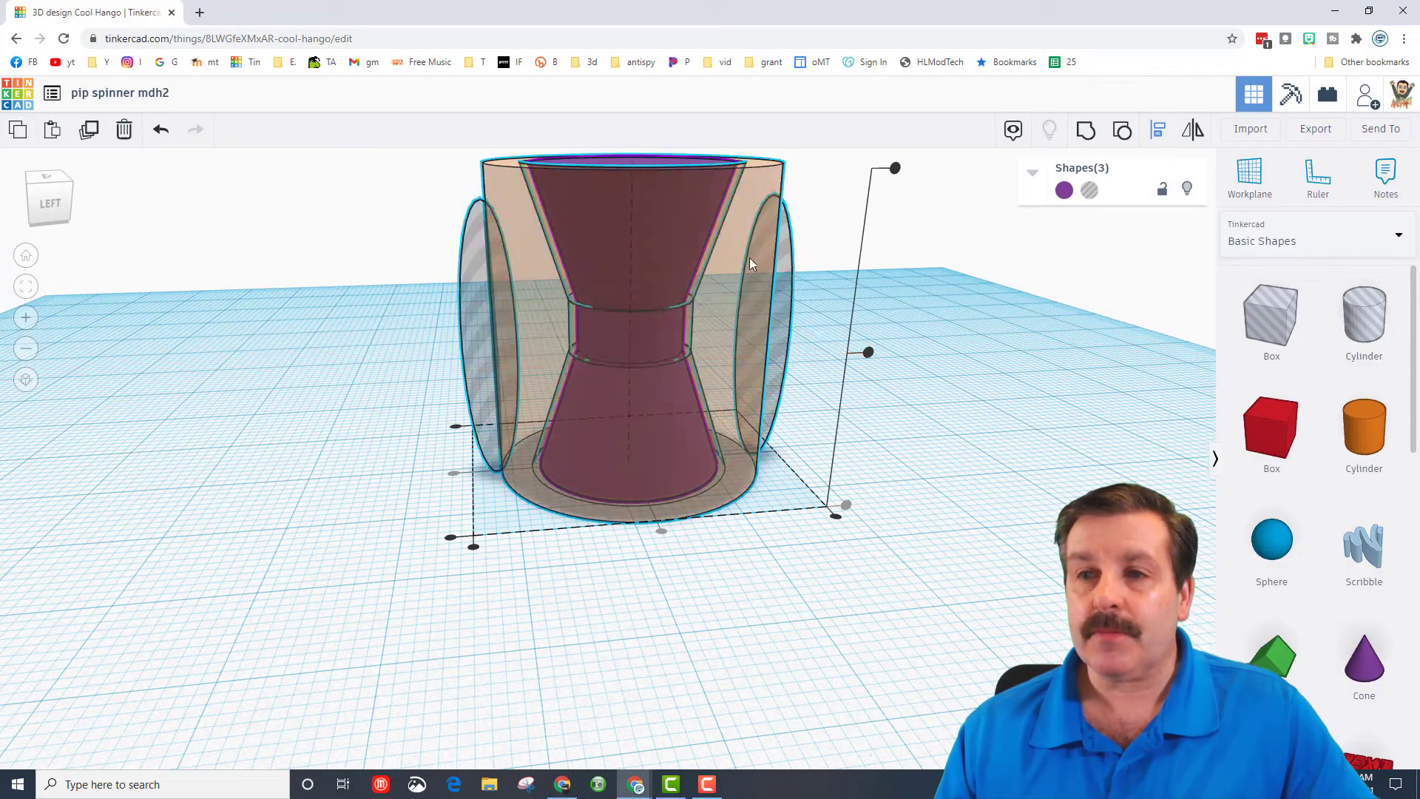
pyautogui.click(753, 203)
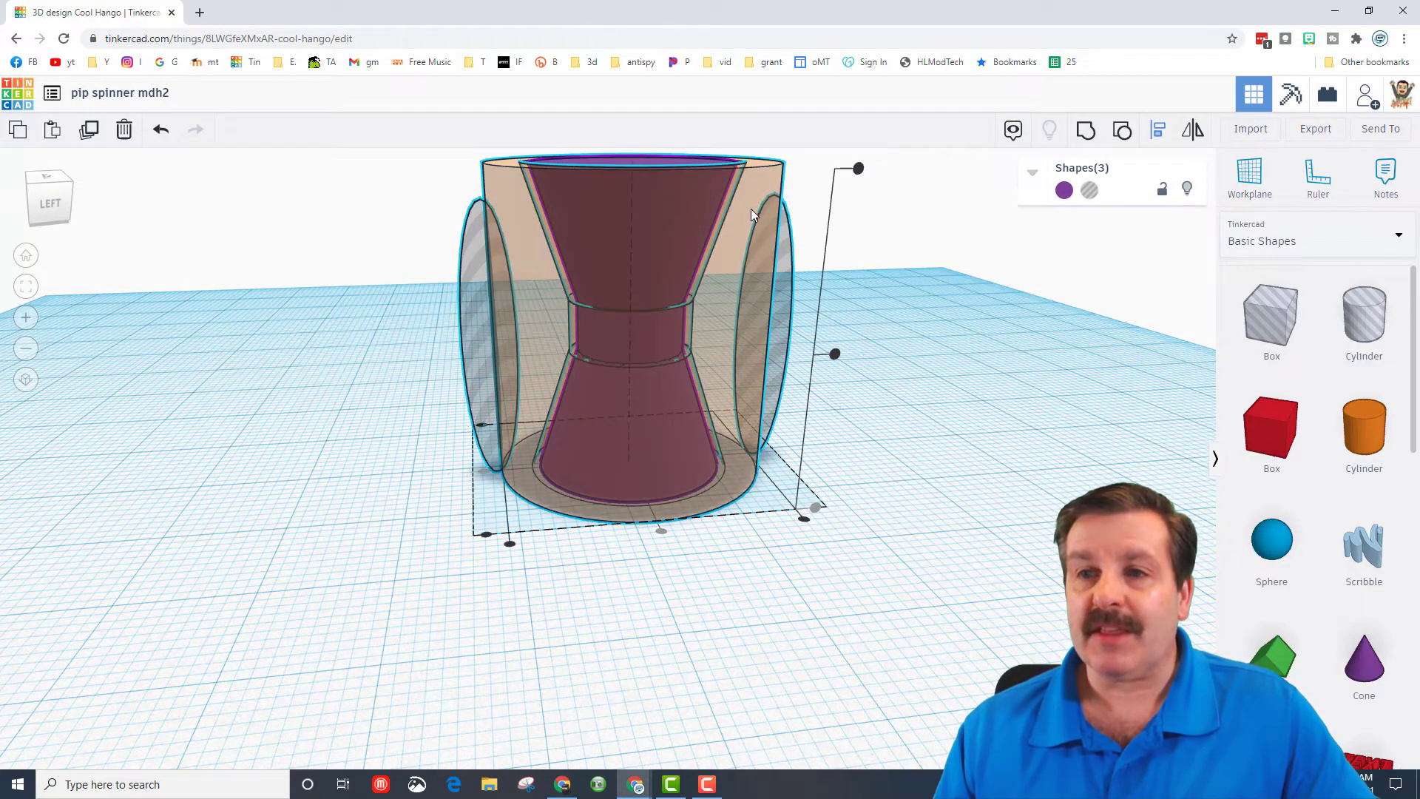
pyautogui.click(834, 355)
pyautogui.click(1020, 426)
# - Duplicate the grouped pair of holes in place and rotate the copy partway around the cylinder's vertical axis
pyautogui.moveTo(1030, 428); pyautogui.dragTo(791, 414, button='right')
pyautogui.click(794, 440)
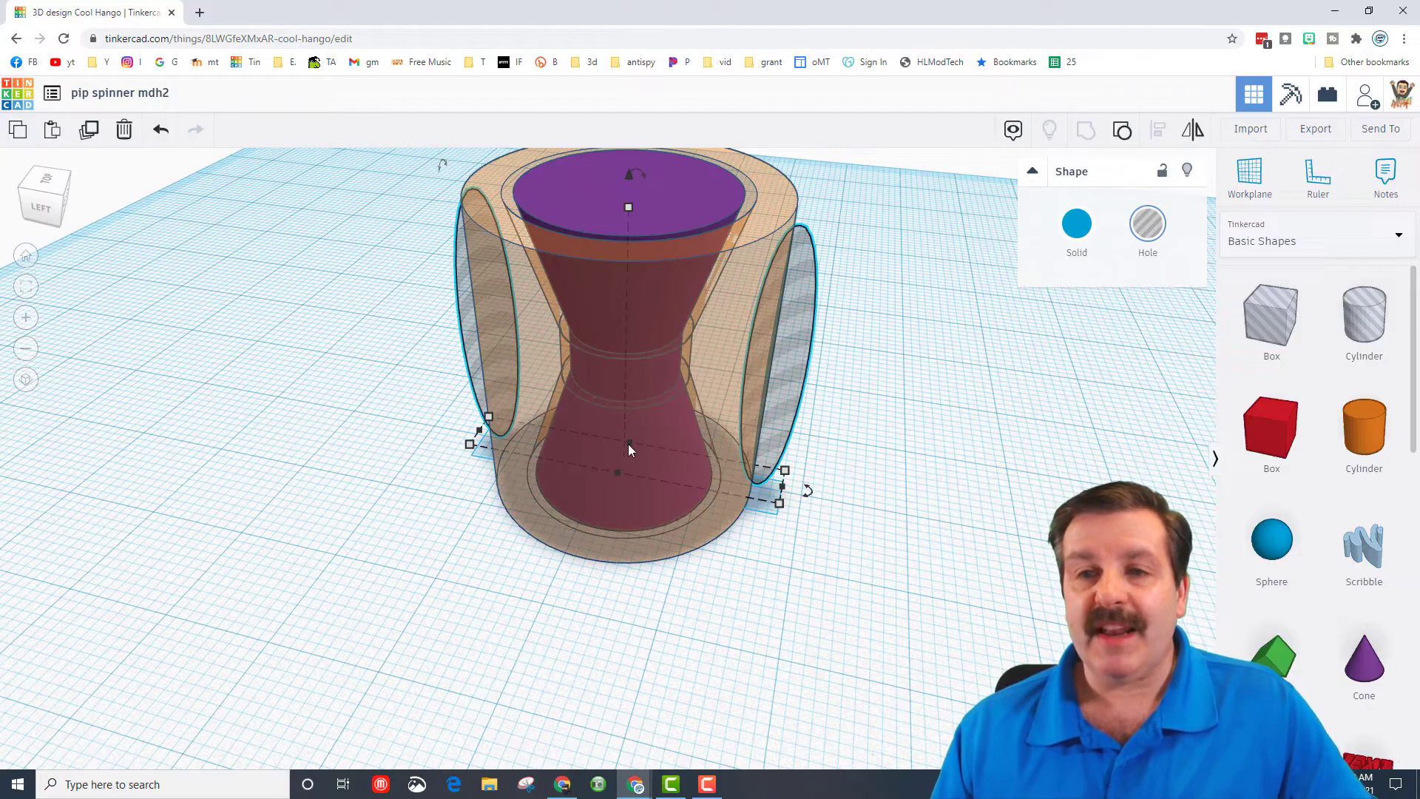
pyautogui.hotkey('ctrl', 'd')
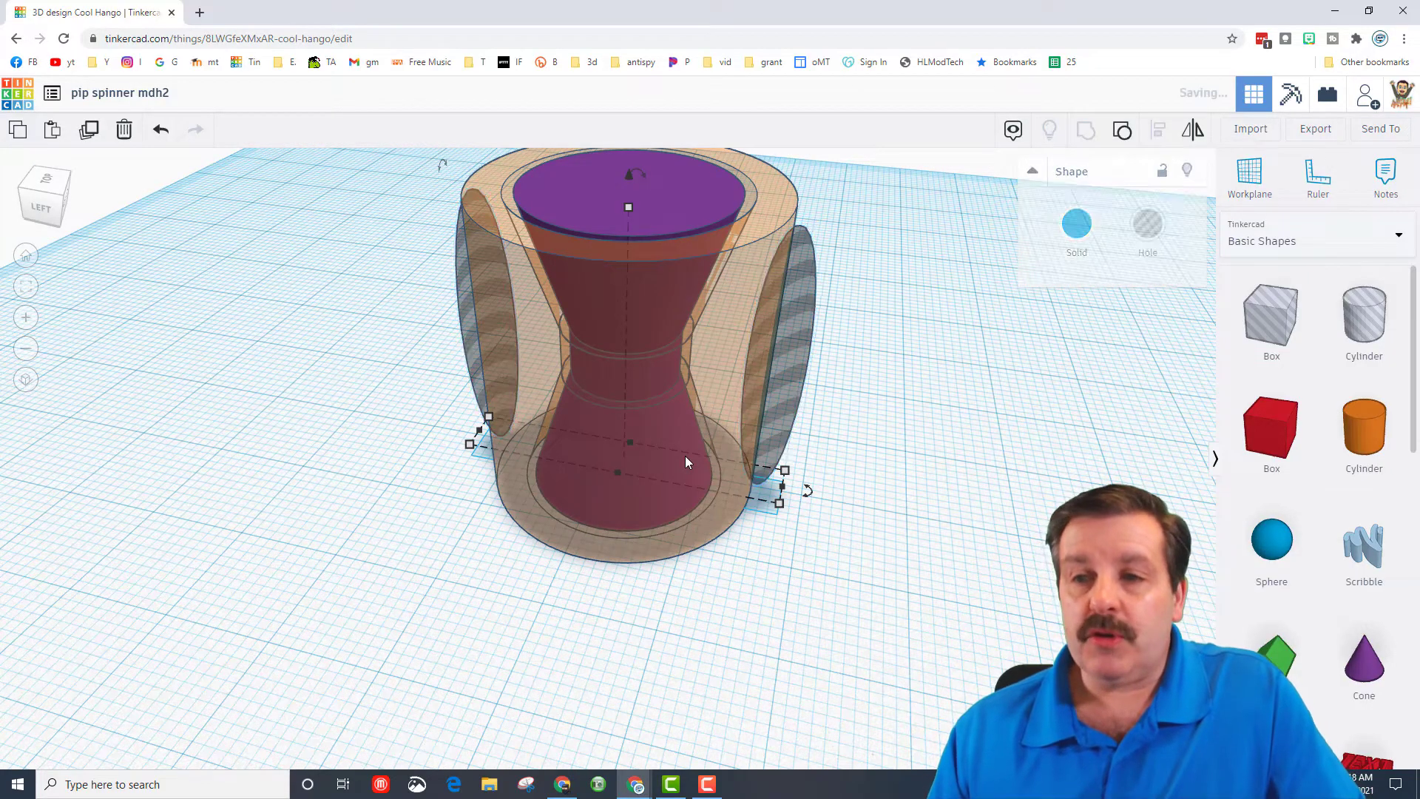
pyautogui.moveTo(806, 493); pyautogui.dragTo(691, 558)
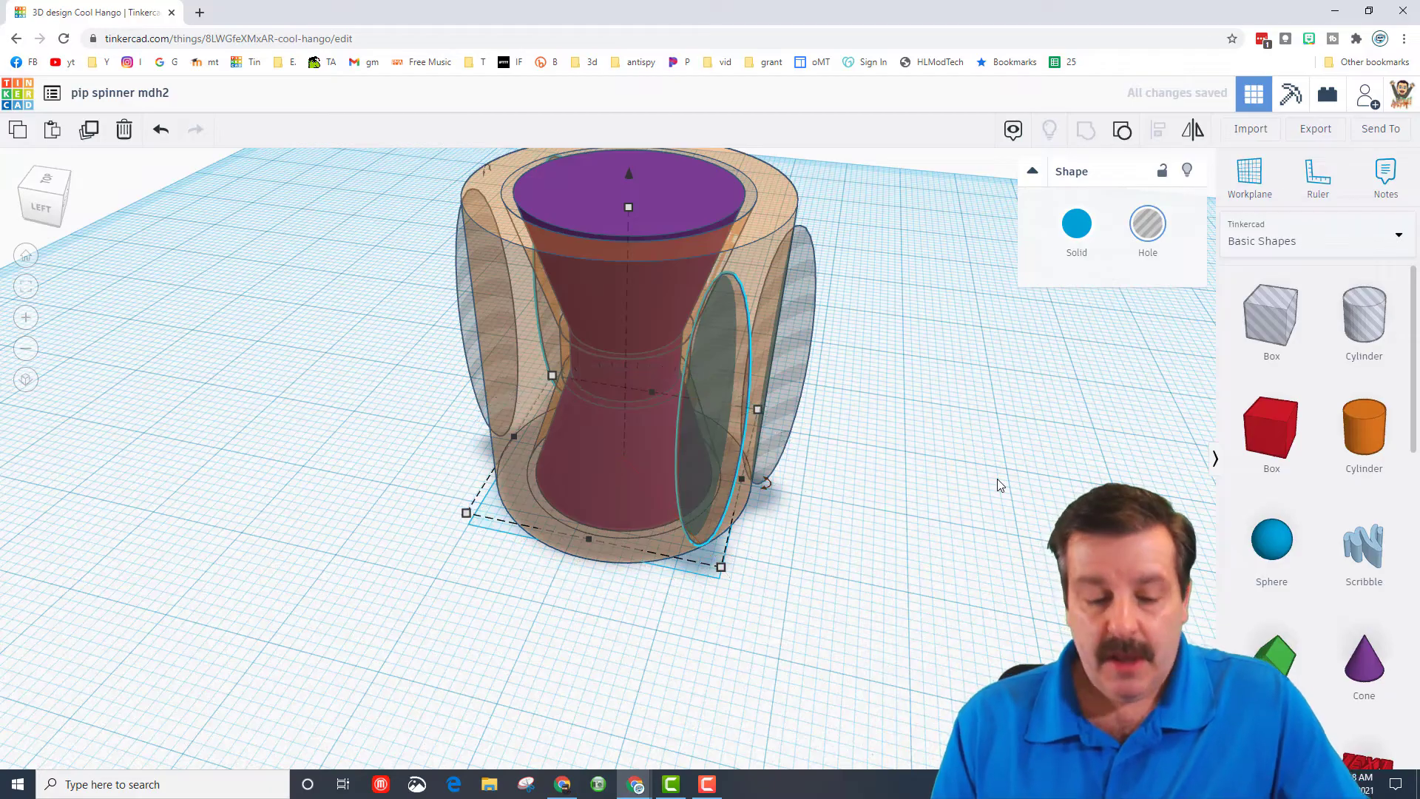
# - Repeat the rotated duplication until four pairs of holes are spaced evenly around the outer wall
pyautogui.hotkey('ctrl', 'd')
pyautogui.hotkey('ctrl', 'd')
pyautogui.hotkey('ctrl', 'd')
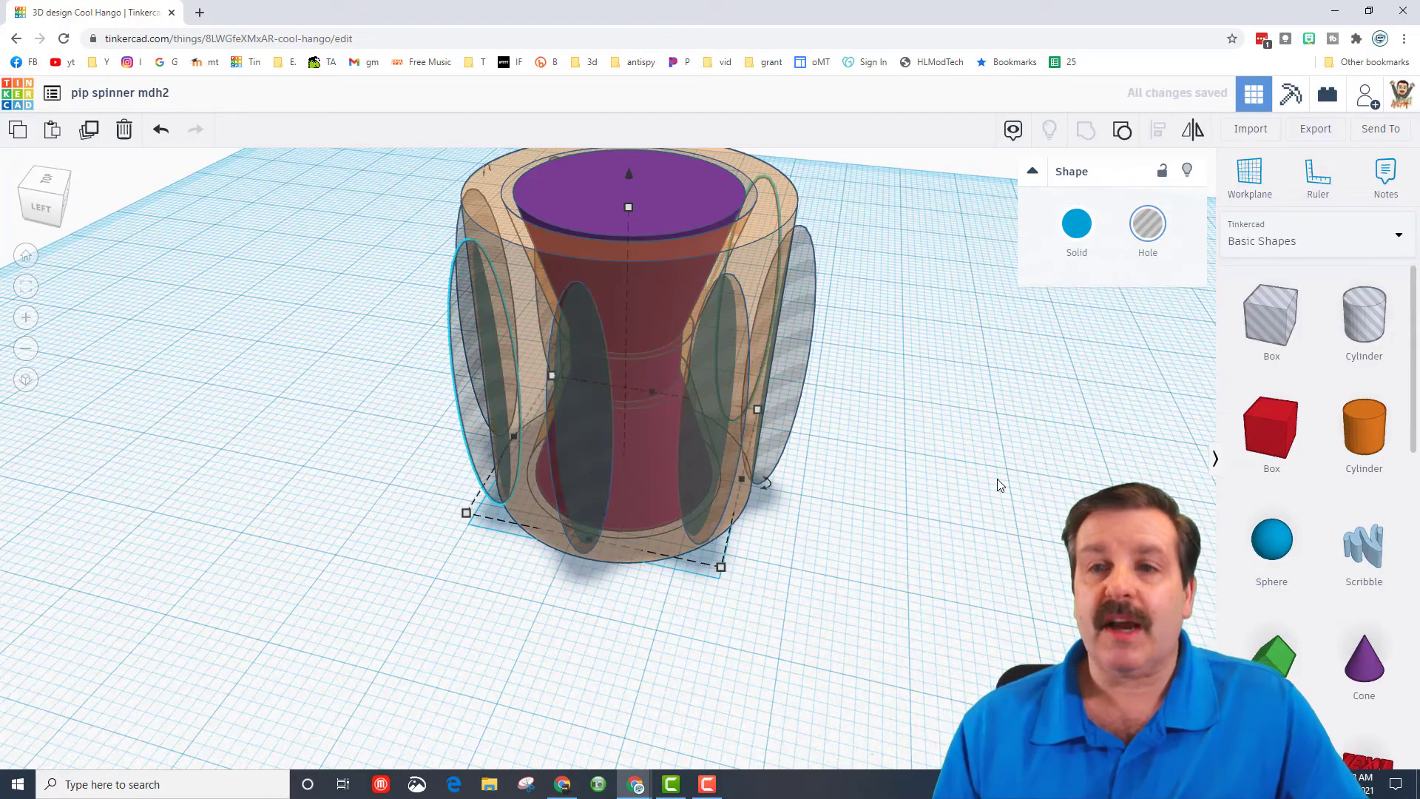
# - Group the outer cylinder with all the hole pairs to cut the grip grooves, keeping the locked hourglass separate
pyautogui.moveTo(415, 612); pyautogui.dragTo(406, 570, button='right')
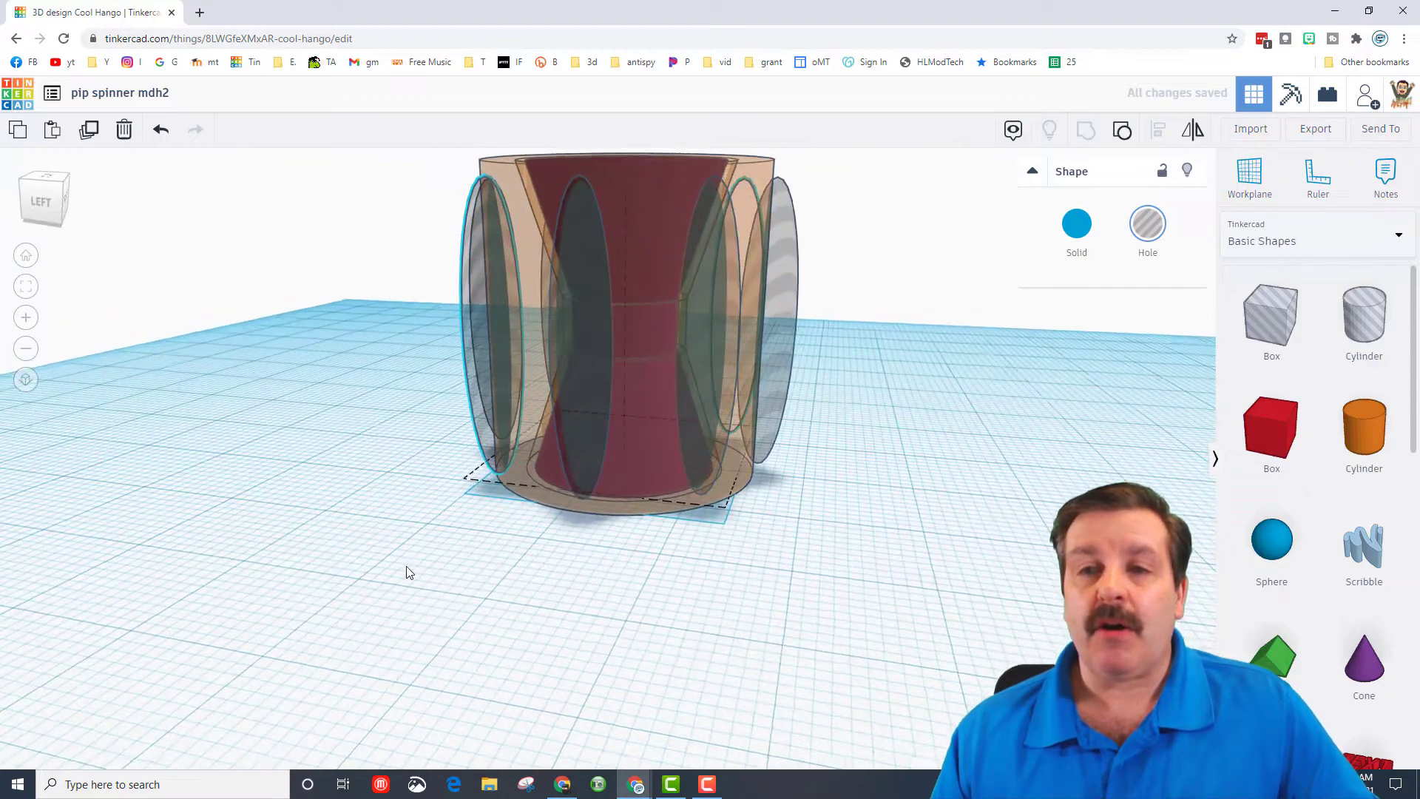
pyautogui.moveTo(317, 263); pyautogui.dragTo(933, 590)
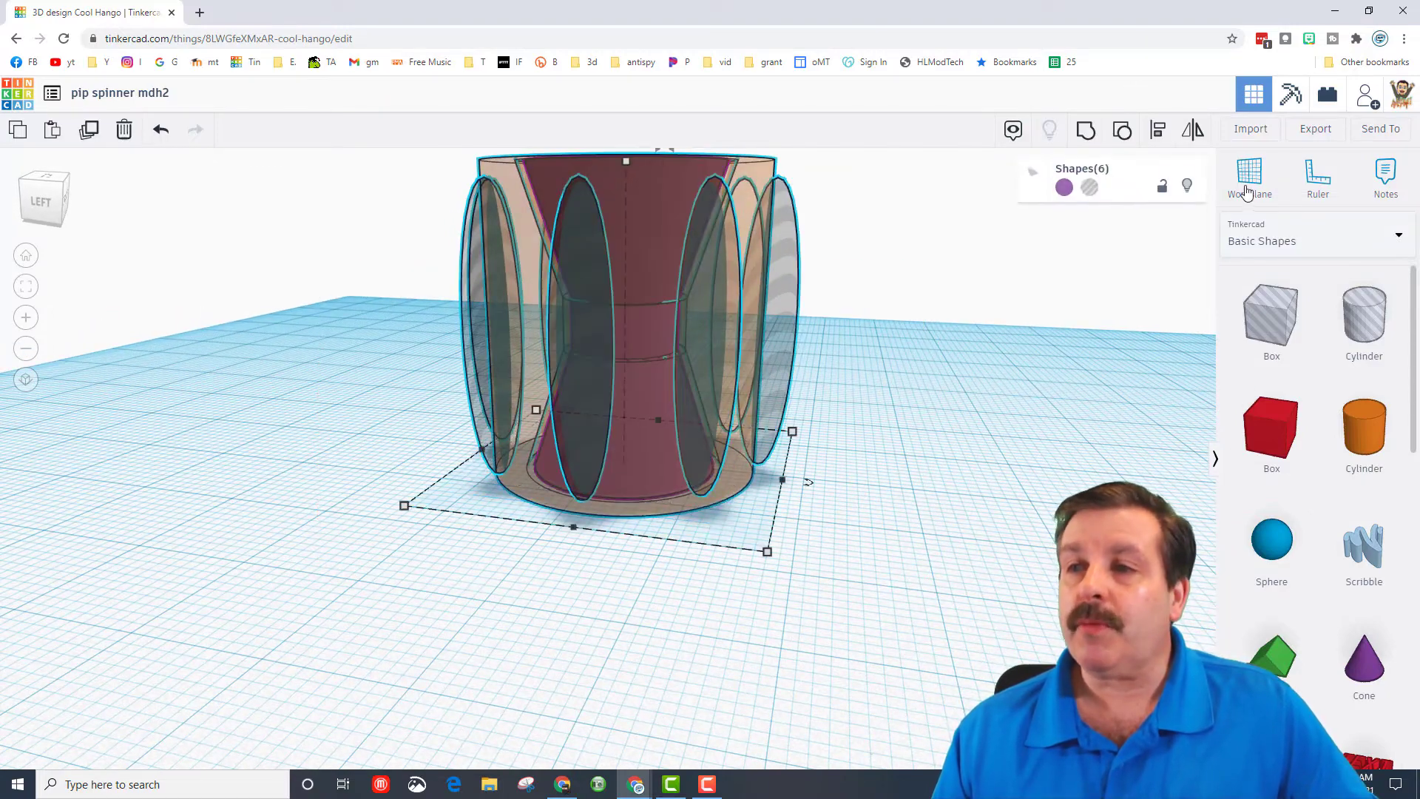
pyautogui.hotkey('ctrl', 'g')
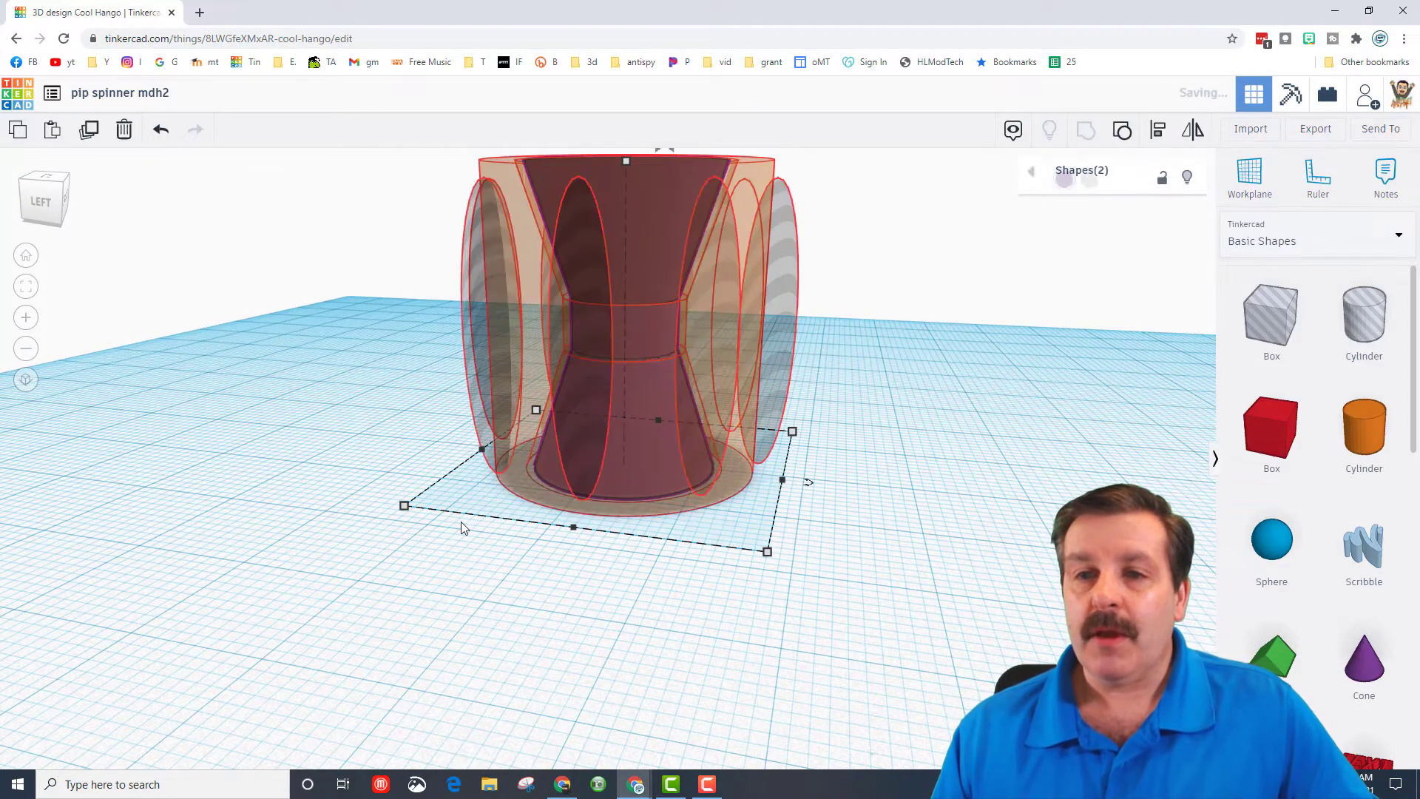
pyautogui.moveTo(447, 519); pyautogui.dragTo(607, 371, button='right')
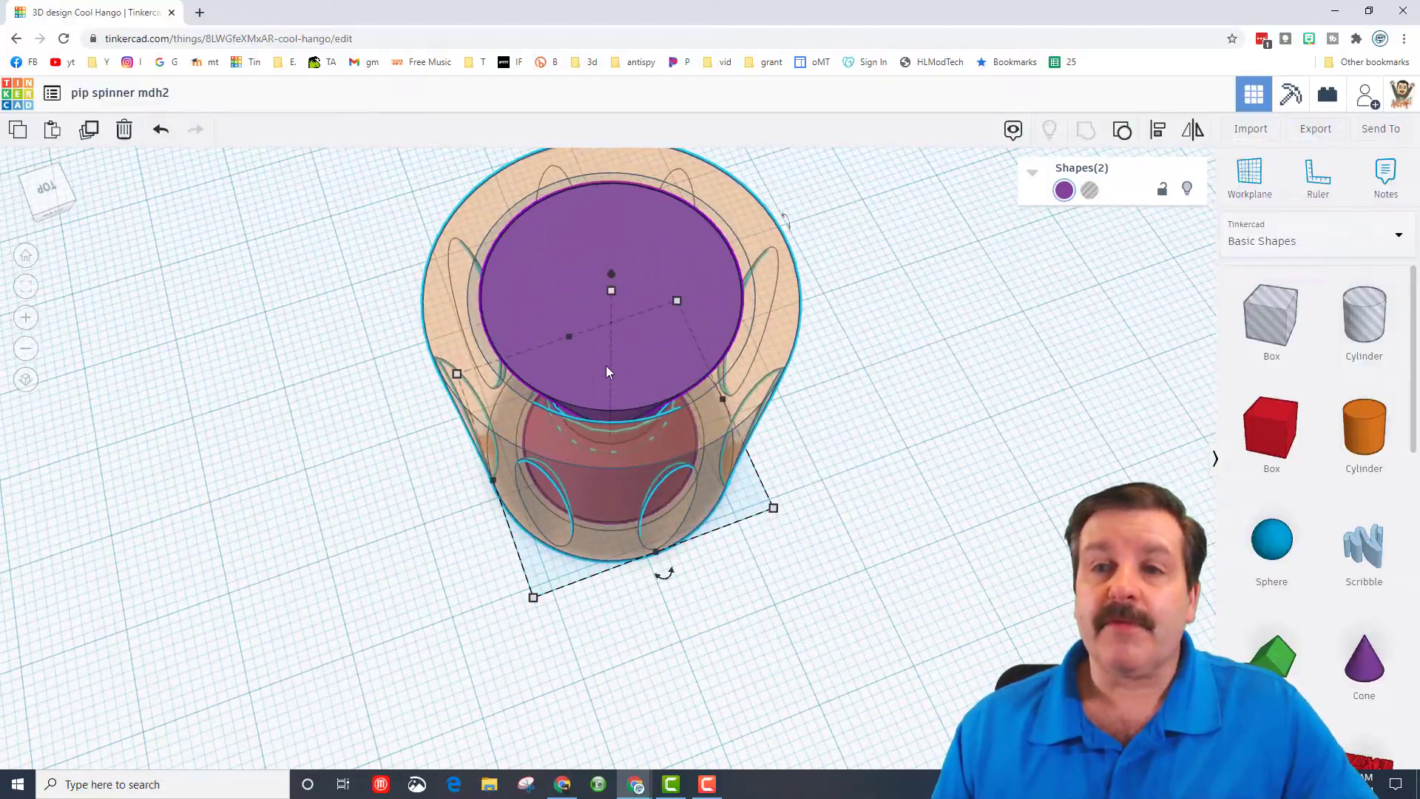
# - Unlock the purple hourglass body and place a new workplane on its top face
pyautogui.click(686, 282)
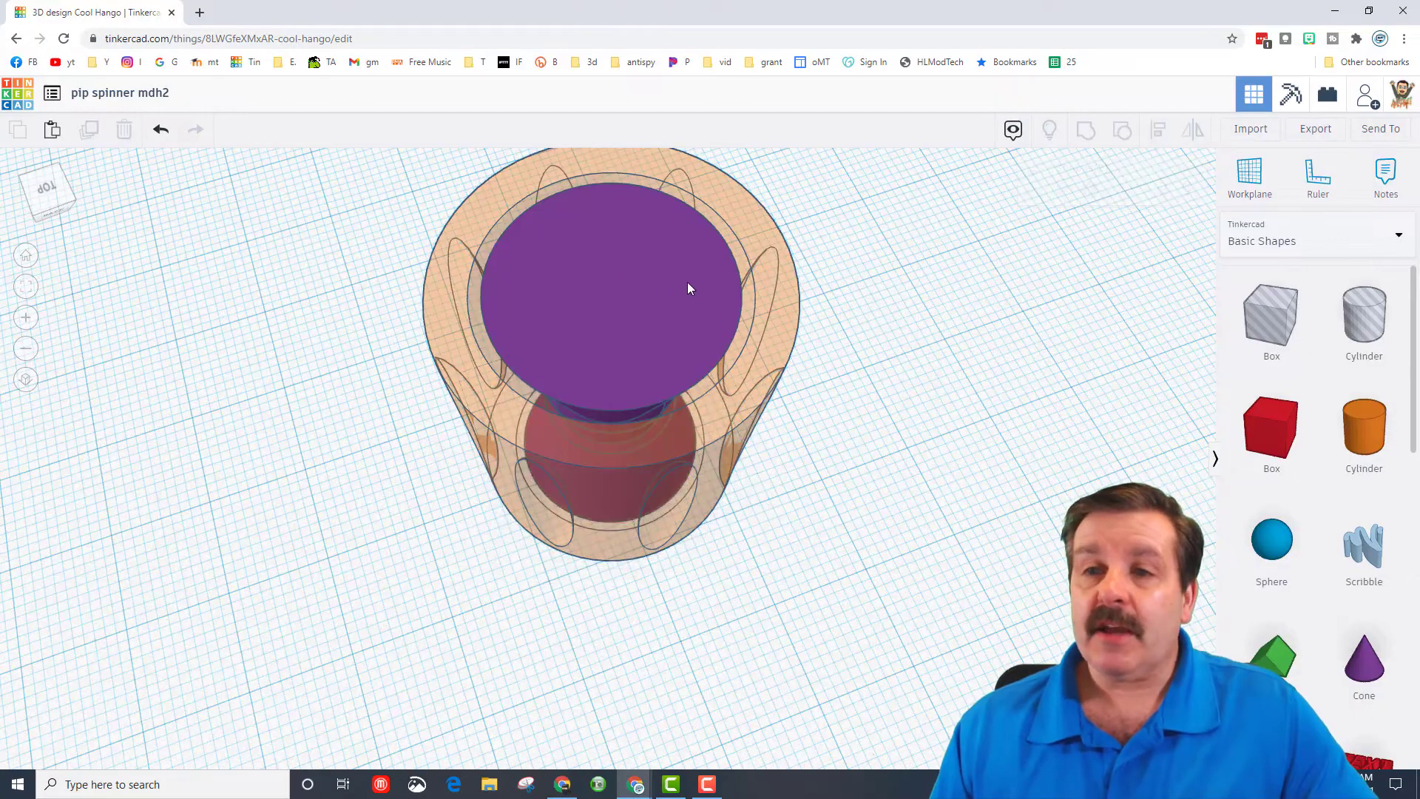
pyautogui.click(1160, 191)
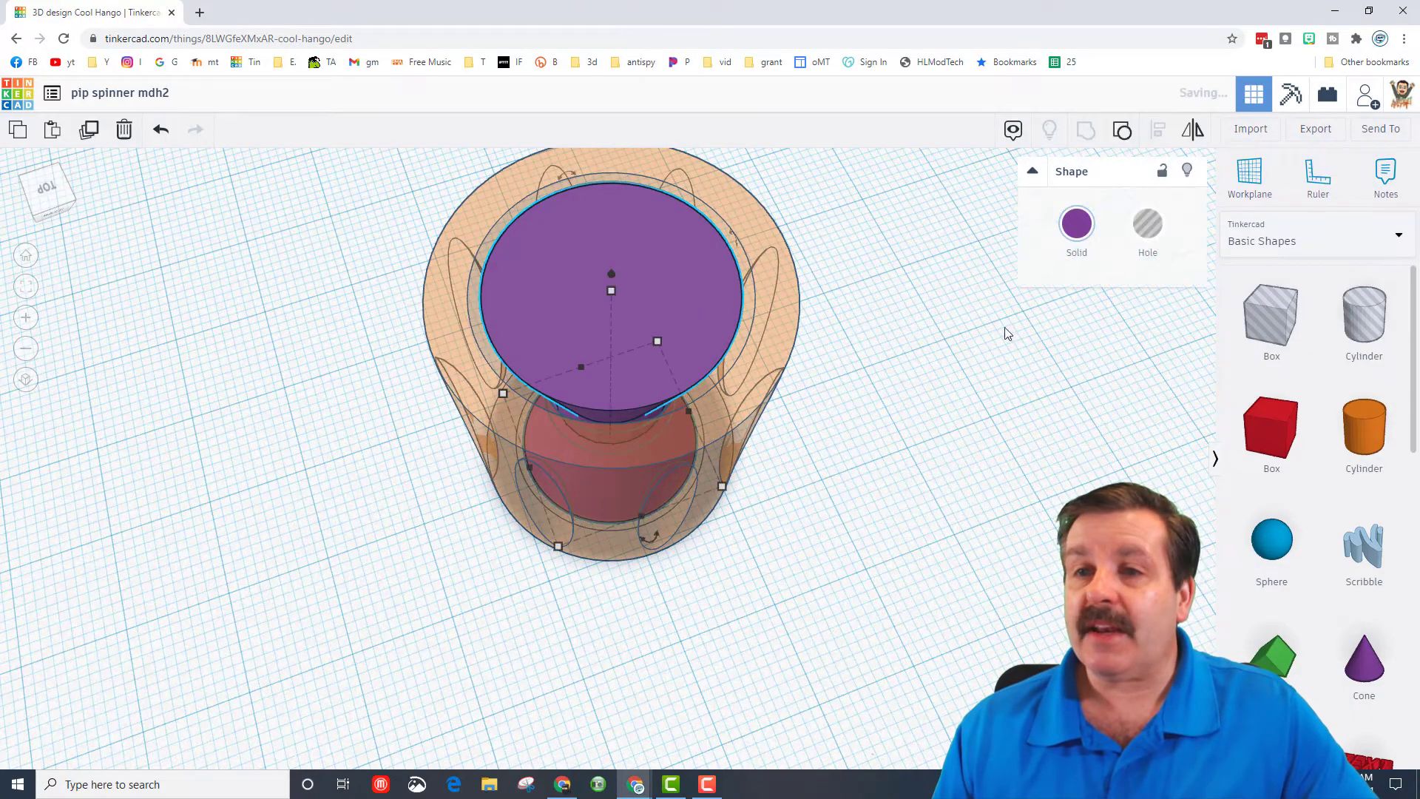
pyautogui.click(611, 300)
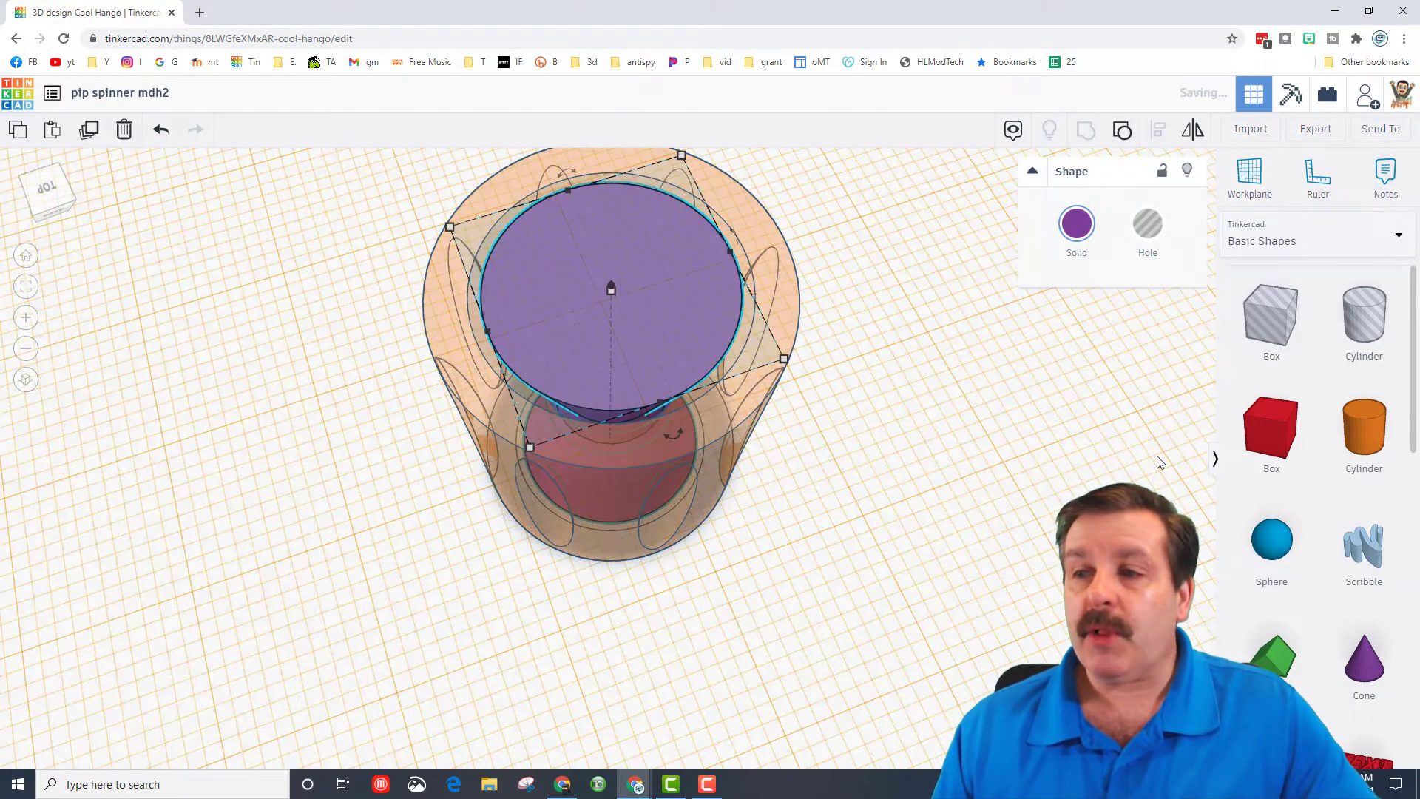
# - Add a text shape on the new workplane over the hourglass's top face
pyautogui.scroll(-2, 1327, 480)
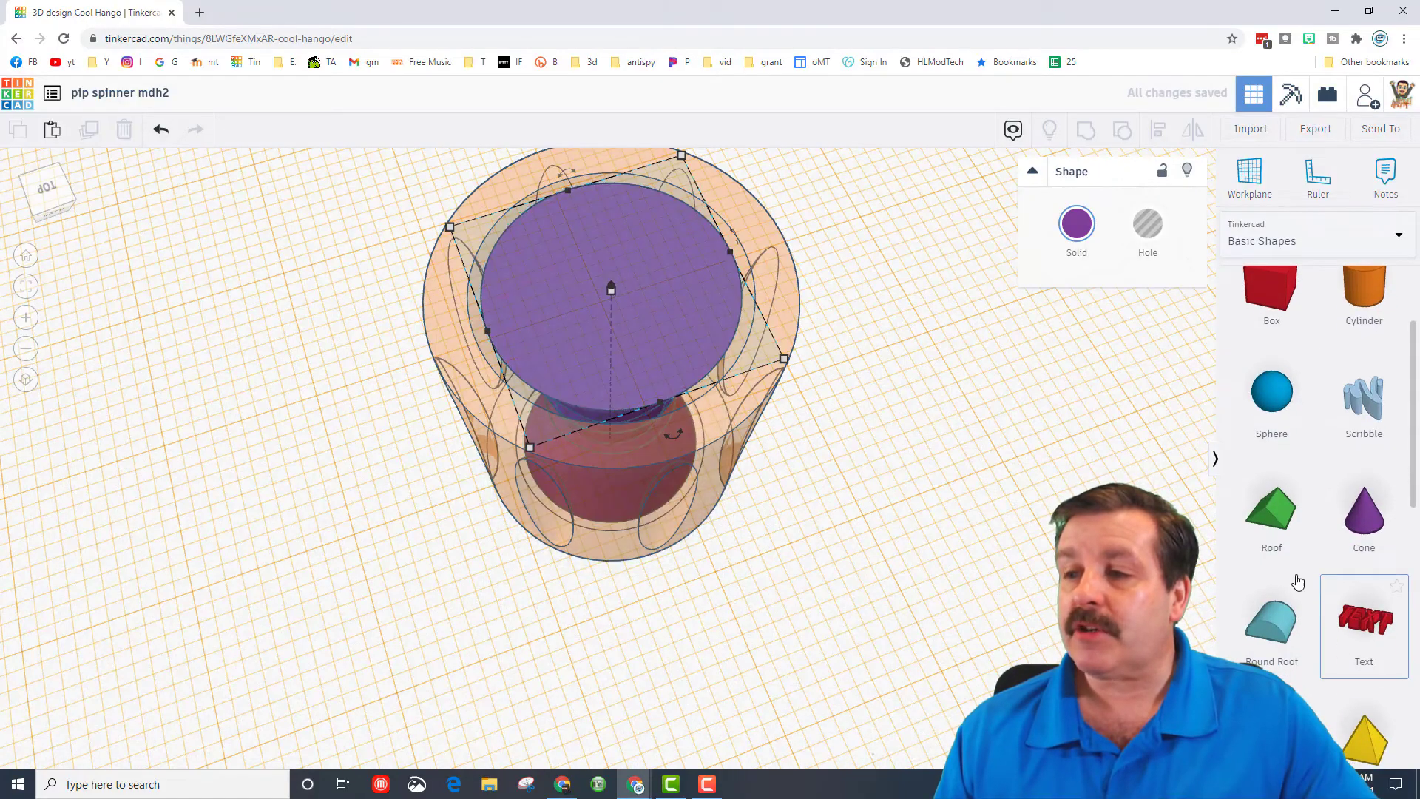
pyautogui.moveTo(1363, 619); pyautogui.dragTo(641, 312)
pyautogui.scroll(-4, 641, 312)
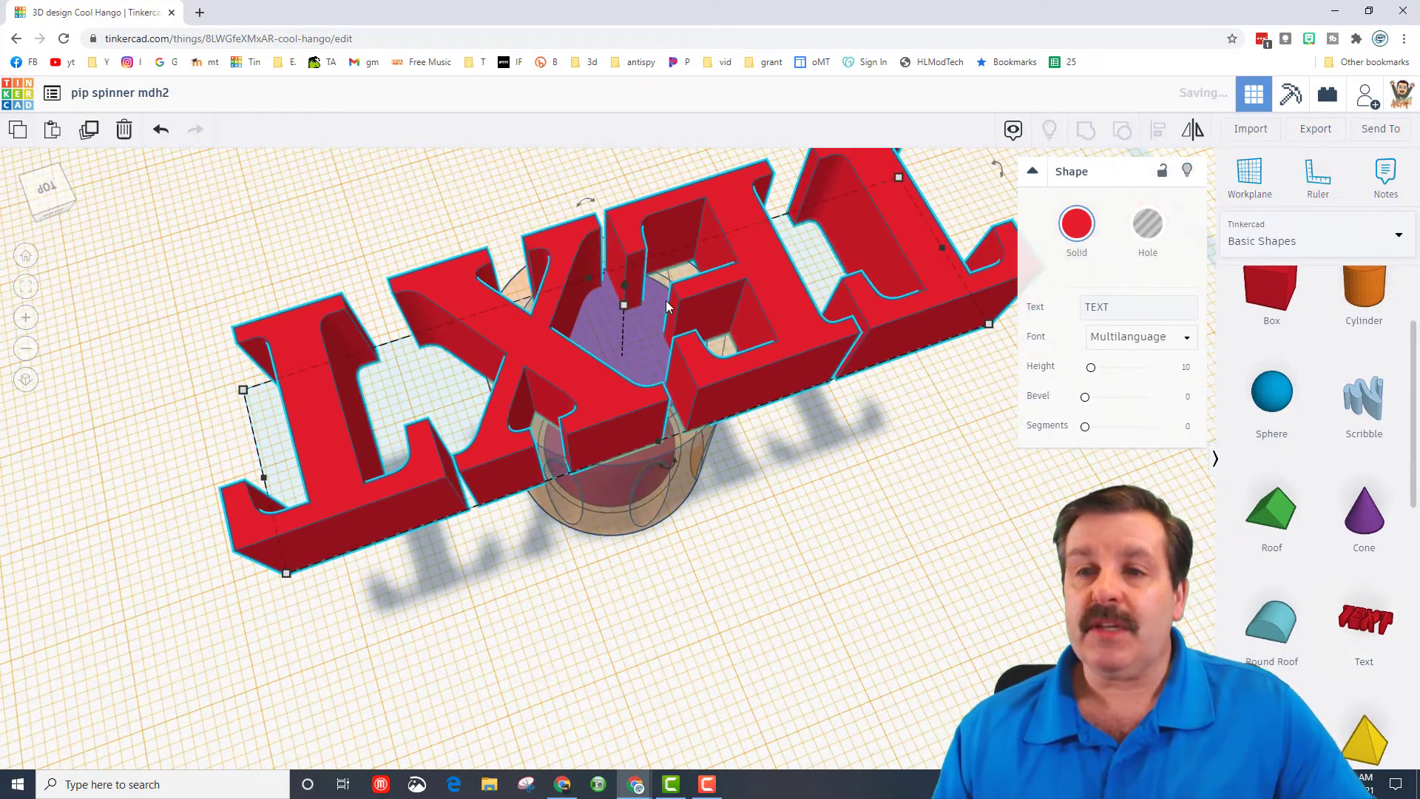
# - Change the text shape's wording to MH and turn it into a hole
pyautogui.press('BackSpace')
pyautogui.press('BackSpace')
pyautogui.press('BackSpace')
pyautogui.press('BackSpace')
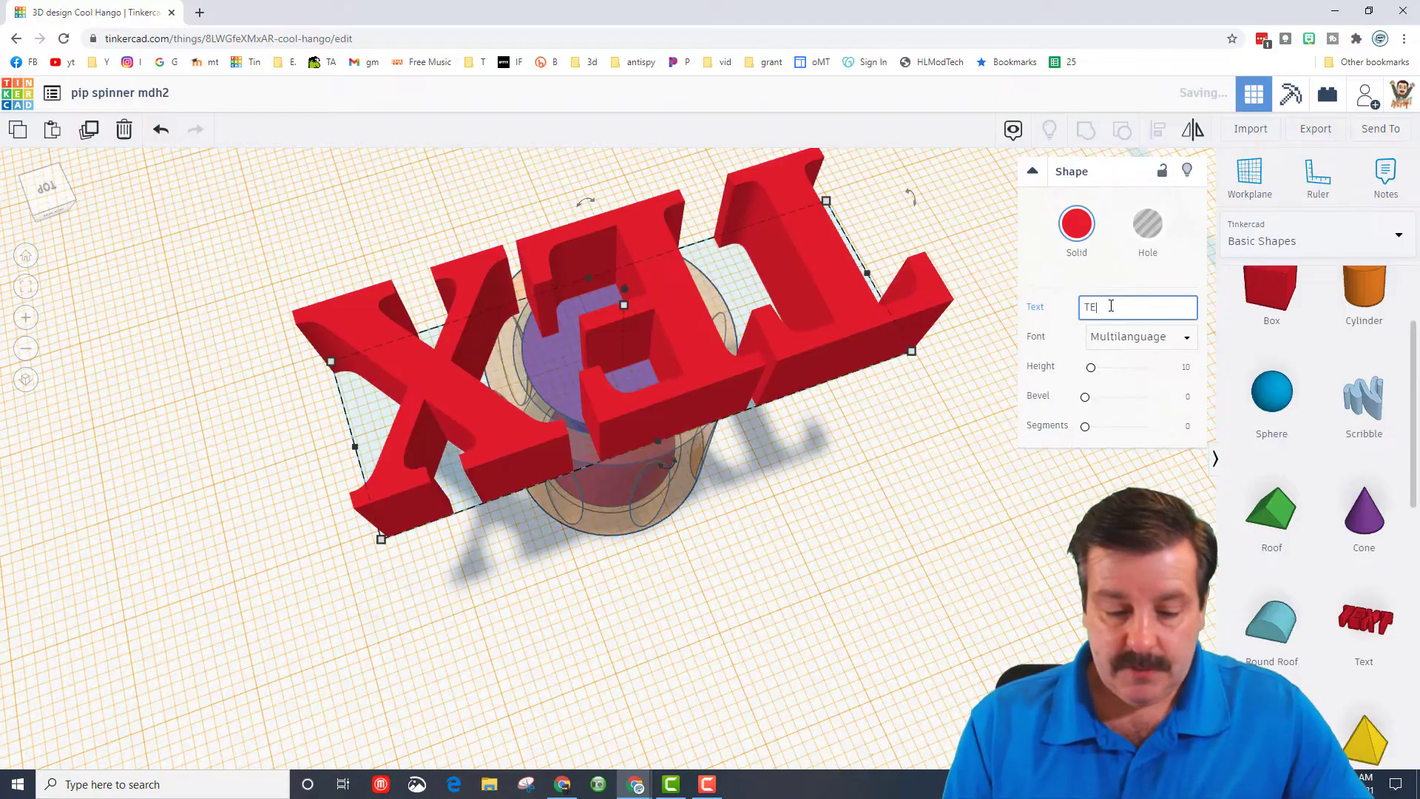
pyautogui.write('MH')
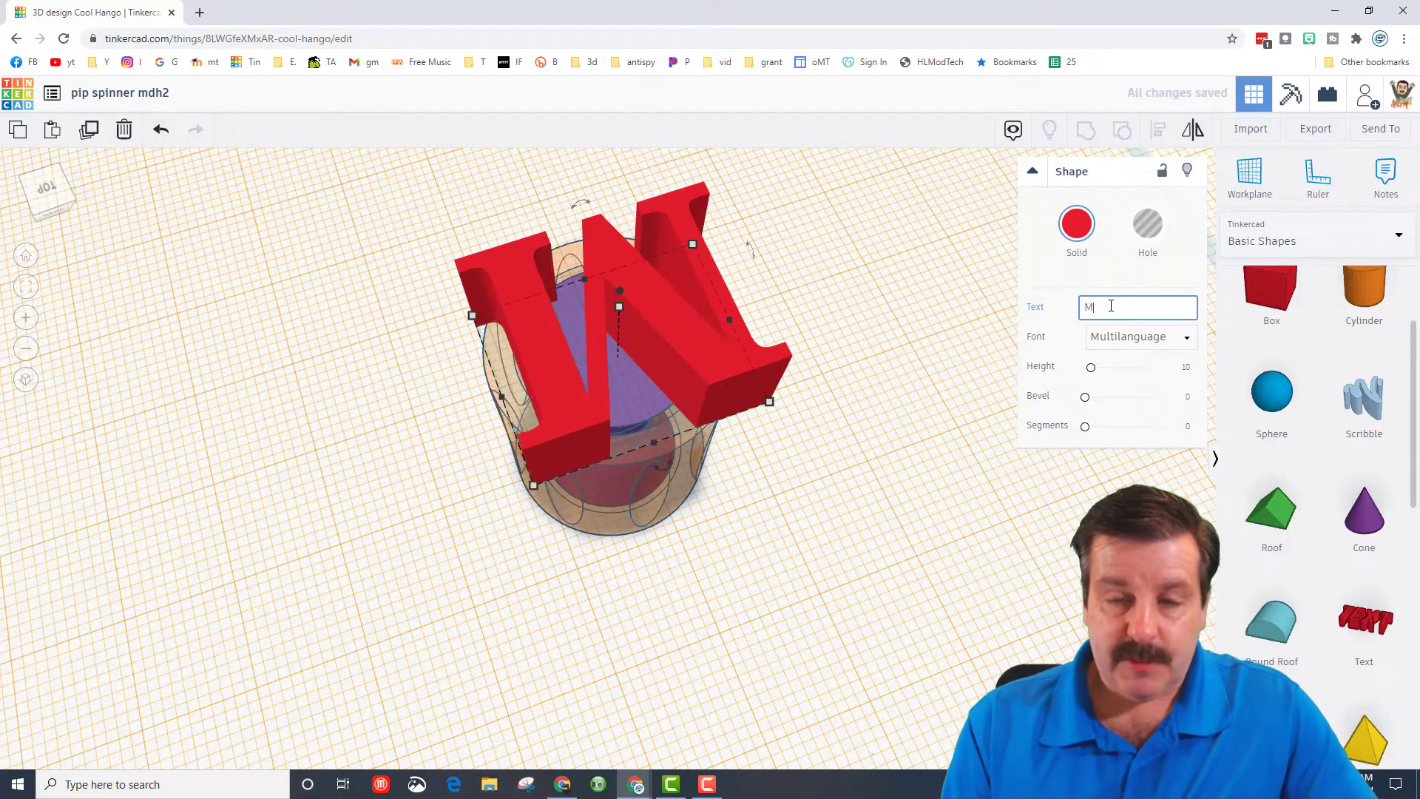
pyautogui.click(1162, 225)
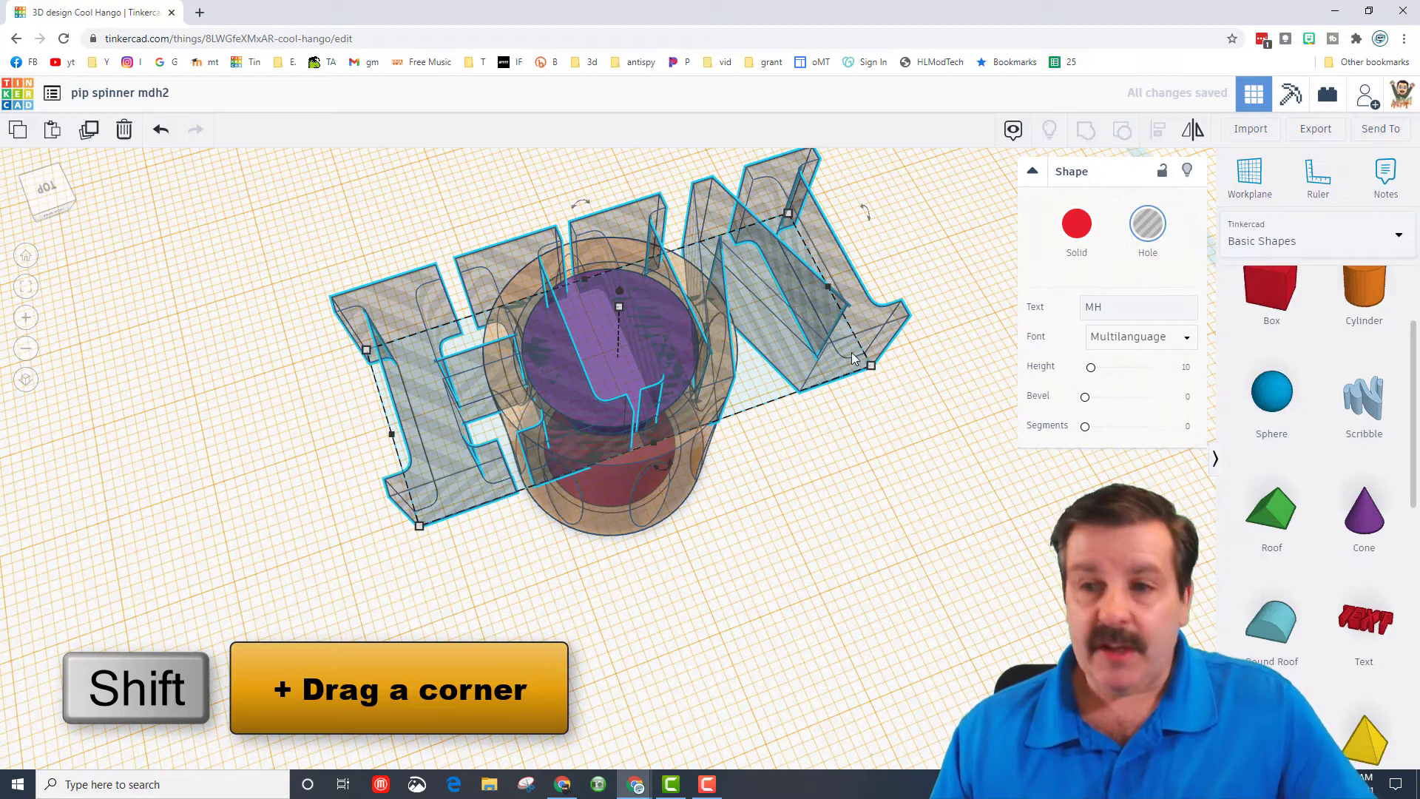
# - Scale the MH hole down proportionally to about 14.21 by 5.91 and nudge it onto the hourglass's purple top face
pyautogui.keyDown('shift'); pyautogui.moveTo(784, 214); pyautogui.dragTo(416, 473); pyautogui.keyUp('shift')
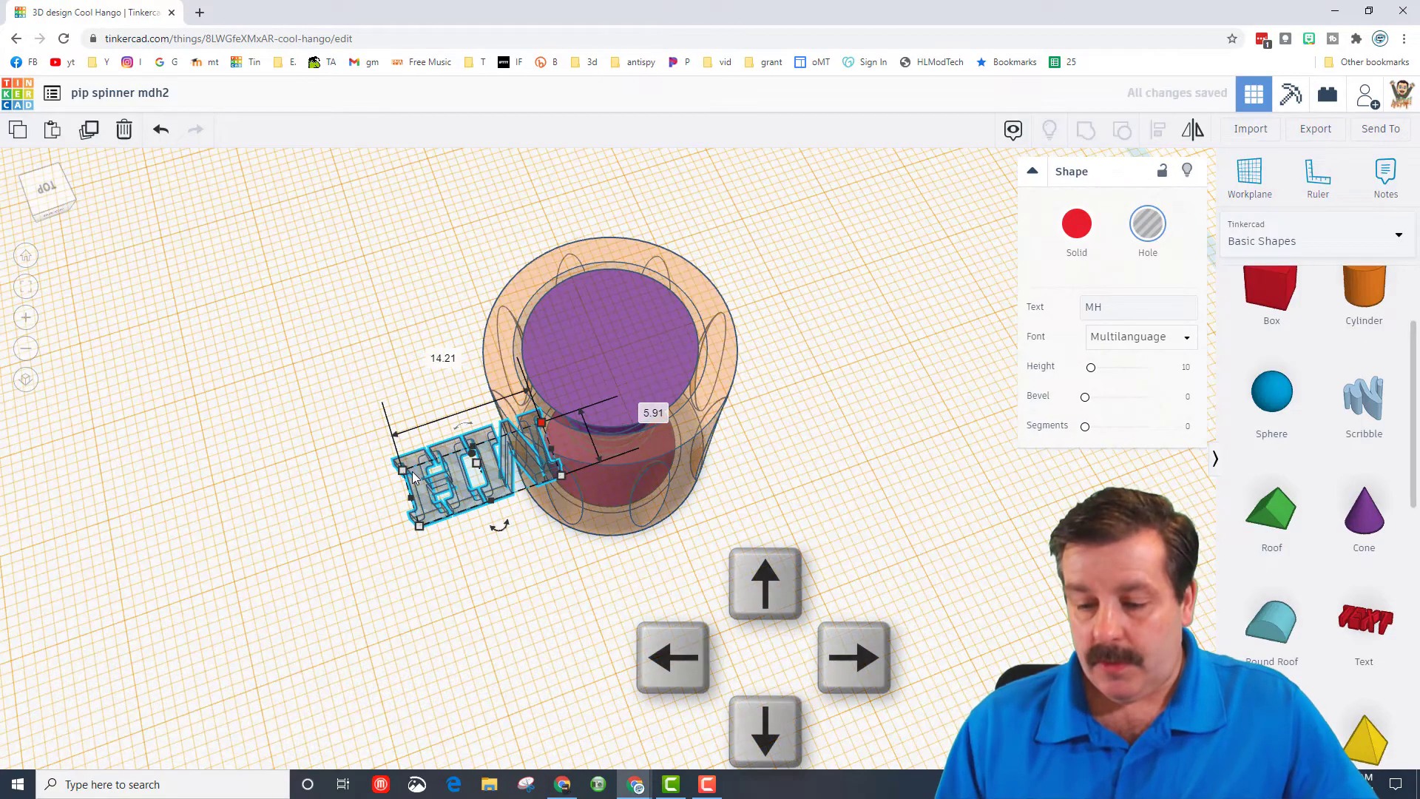
pyautogui.press('Up')
pyautogui.press('Right')
pyautogui.press('Right')
pyautogui.press('Right')
pyautogui.press('Right')
pyautogui.press('Right')
pyautogui.press('Right')
pyautogui.press('Right')
pyautogui.press('Right')
pyautogui.press('Right')
pyautogui.press('Right')
pyautogui.press('Right')
pyautogui.press('Right')
pyautogui.press('Right')
pyautogui.press('Right')
pyautogui.press('Right')
pyautogui.press('Right')
pyautogui.press('Right')
pyautogui.press('Right')
pyautogui.press('Right')
pyautogui.press('Right')
pyautogui.press('Right')
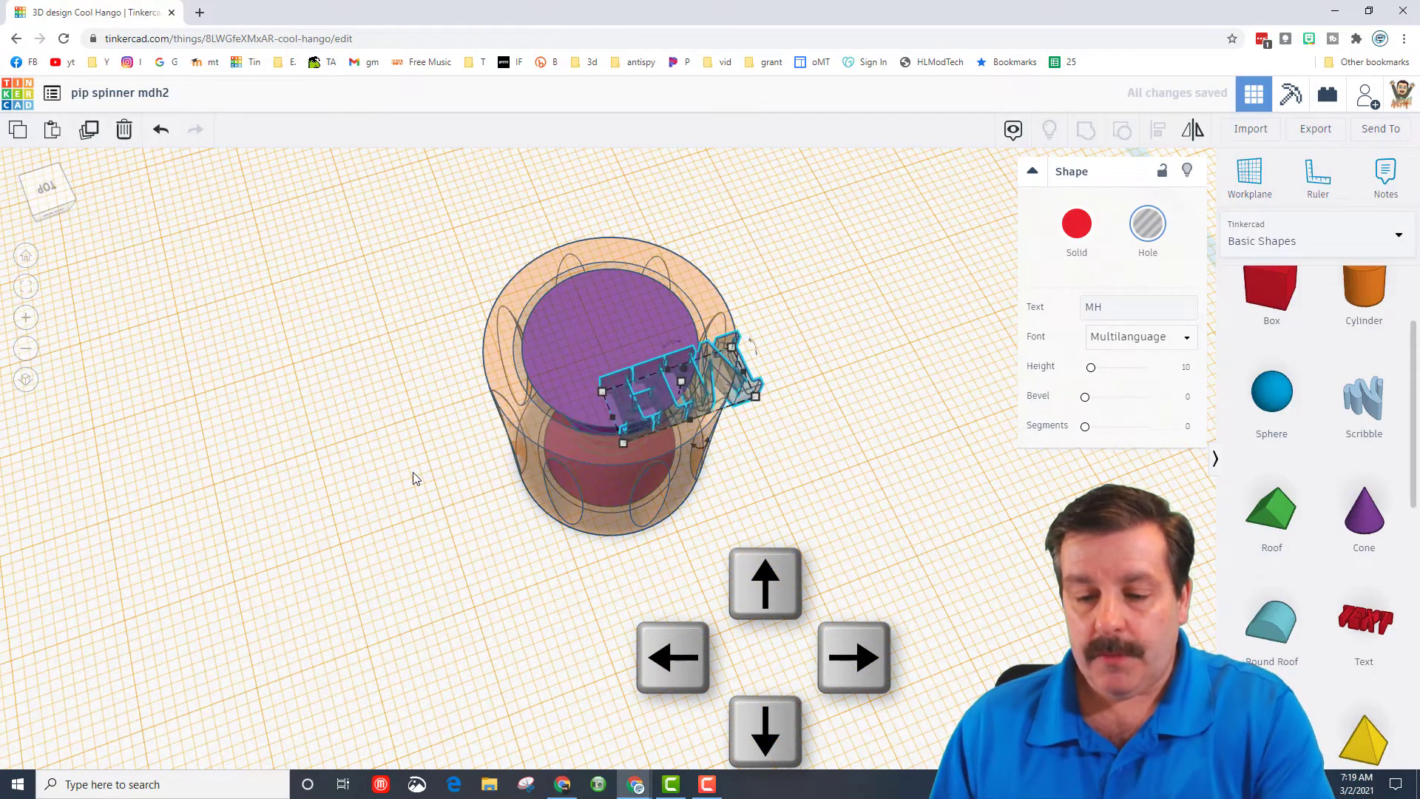
pyautogui.press('Up')
pyautogui.press('Up')
pyautogui.press('Up')
pyautogui.press('Up')
pyautogui.press('Up')
pyautogui.press('Left')
pyautogui.press('Left')
pyautogui.press('Left')
pyautogui.press('Left')
pyautogui.press('Left')
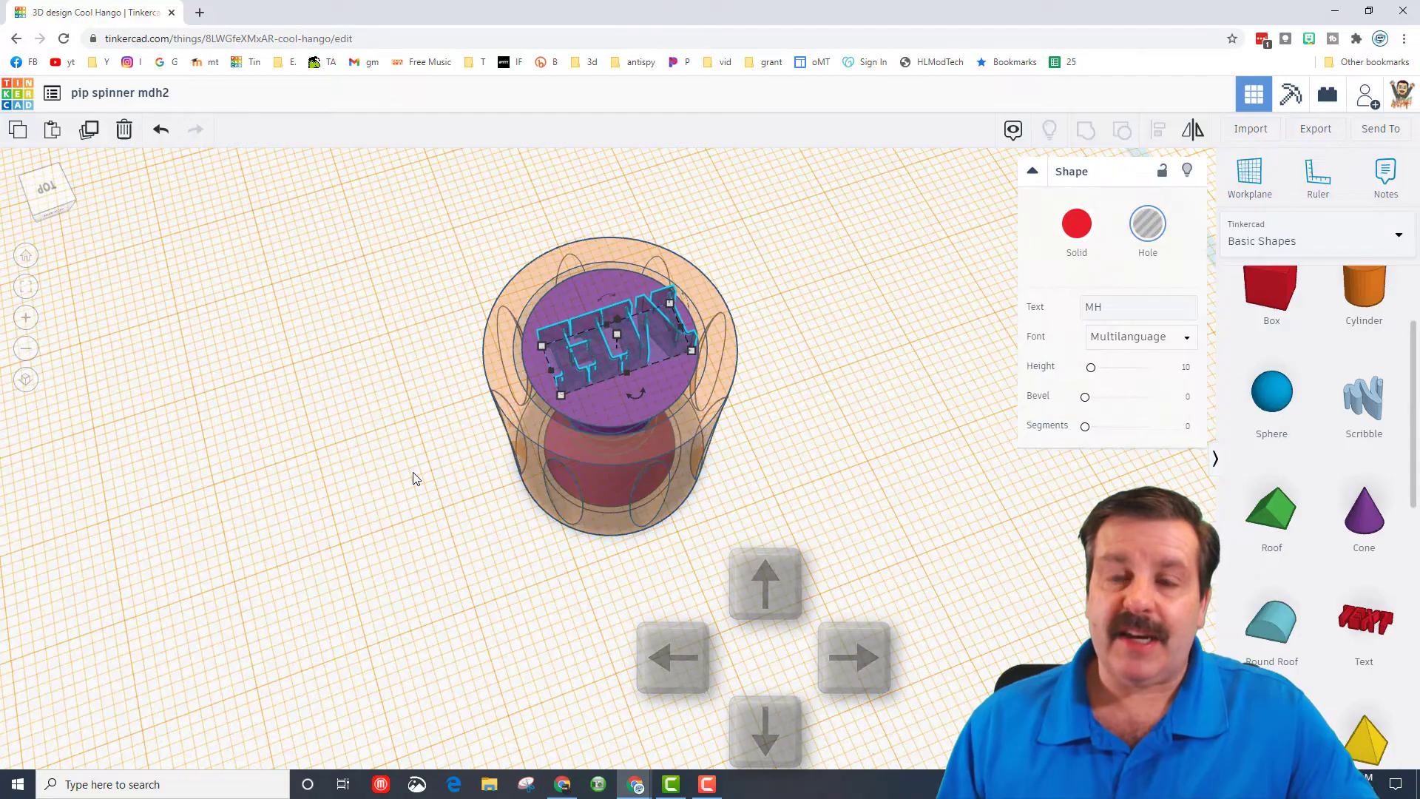
# - Align the MH text hole with the center of the spinner in both horizontal directions
pyautogui.moveTo(413, 283); pyautogui.dragTo(846, 577)
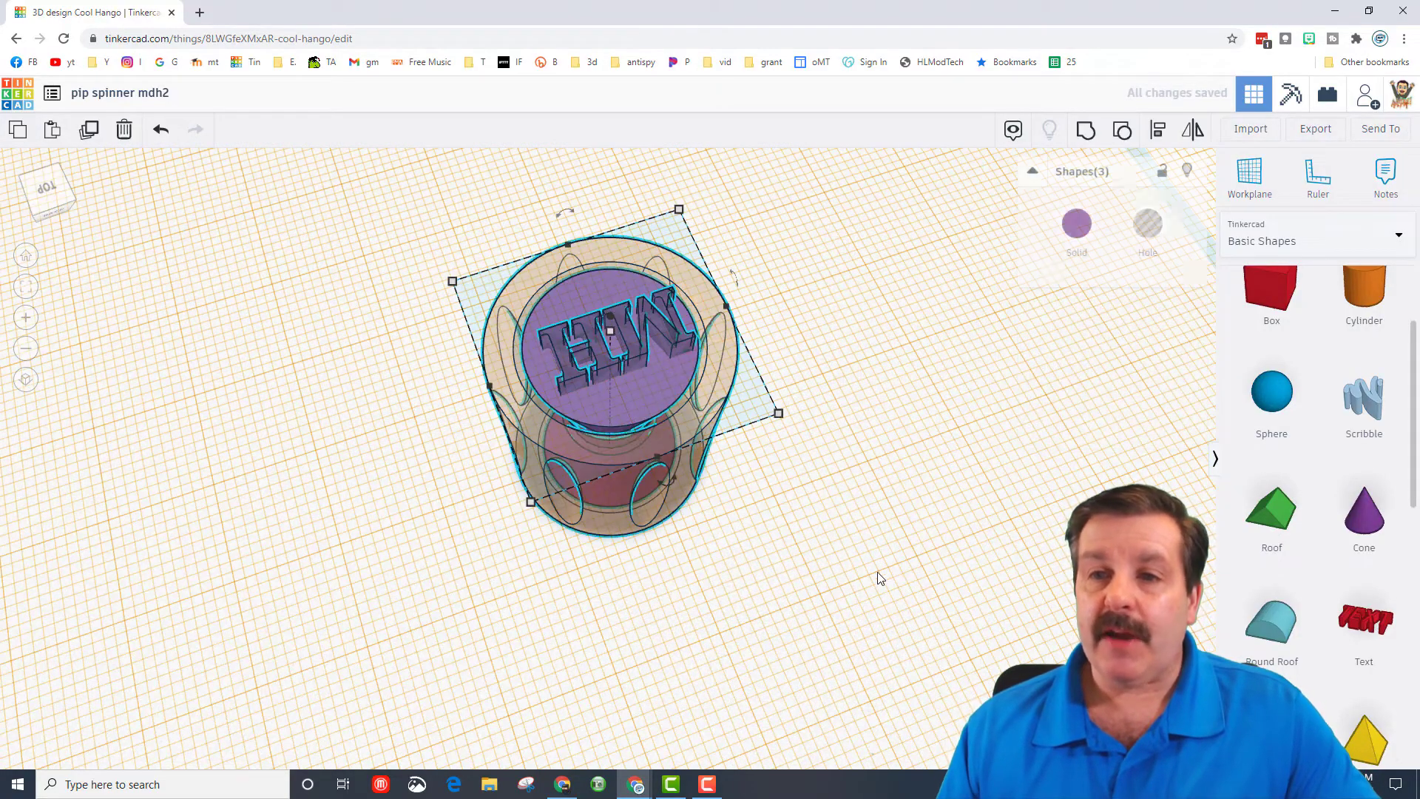
pyautogui.click(1251, 176)
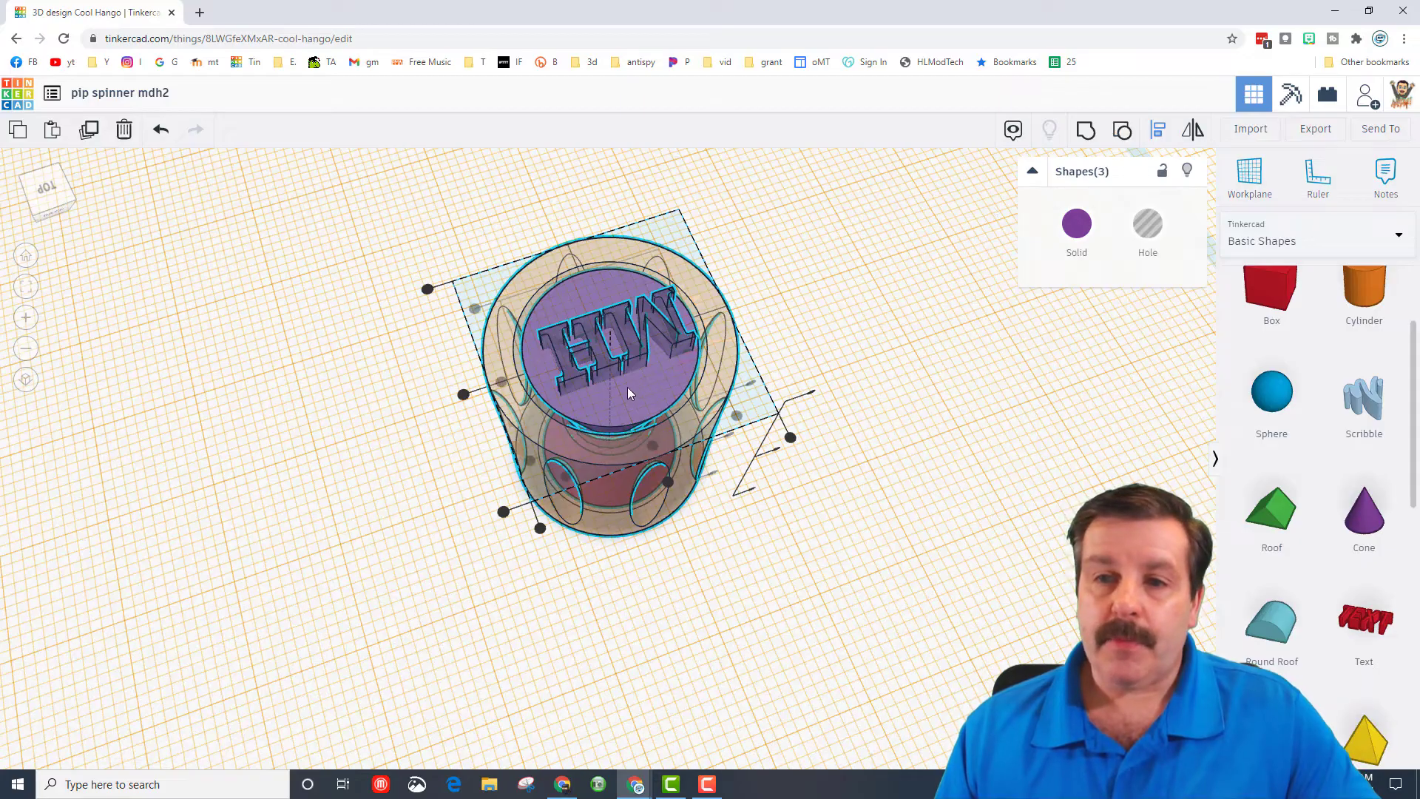
pyautogui.click(508, 382)
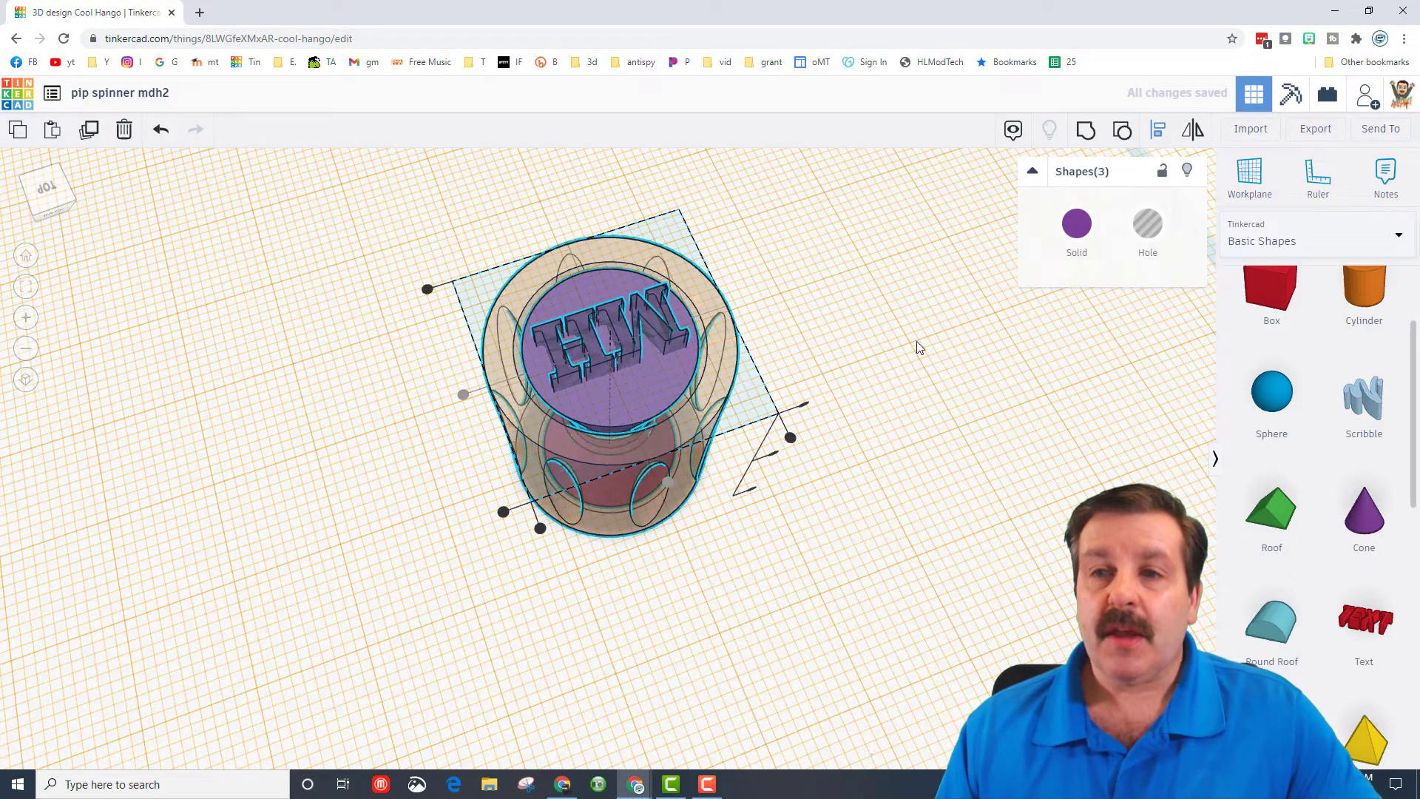
# - Nudge the MH text hole down until it is sunk into the hourglass's purple top face
pyautogui.moveTo(707, 513); pyautogui.dragTo(682, 427, button='right')
pyautogui.click(591, 224)
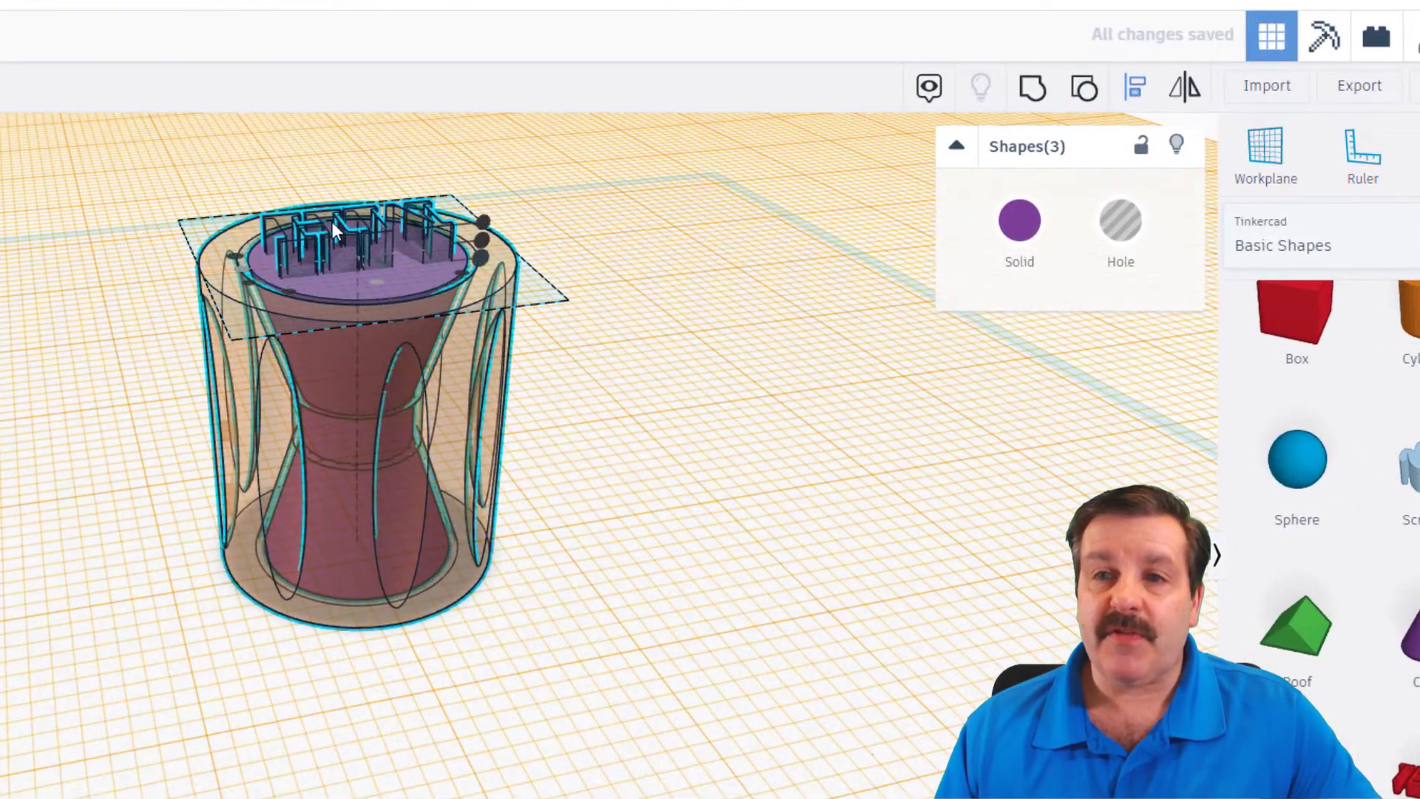
pyautogui.click(640, 265)
pyautogui.click(358, 228)
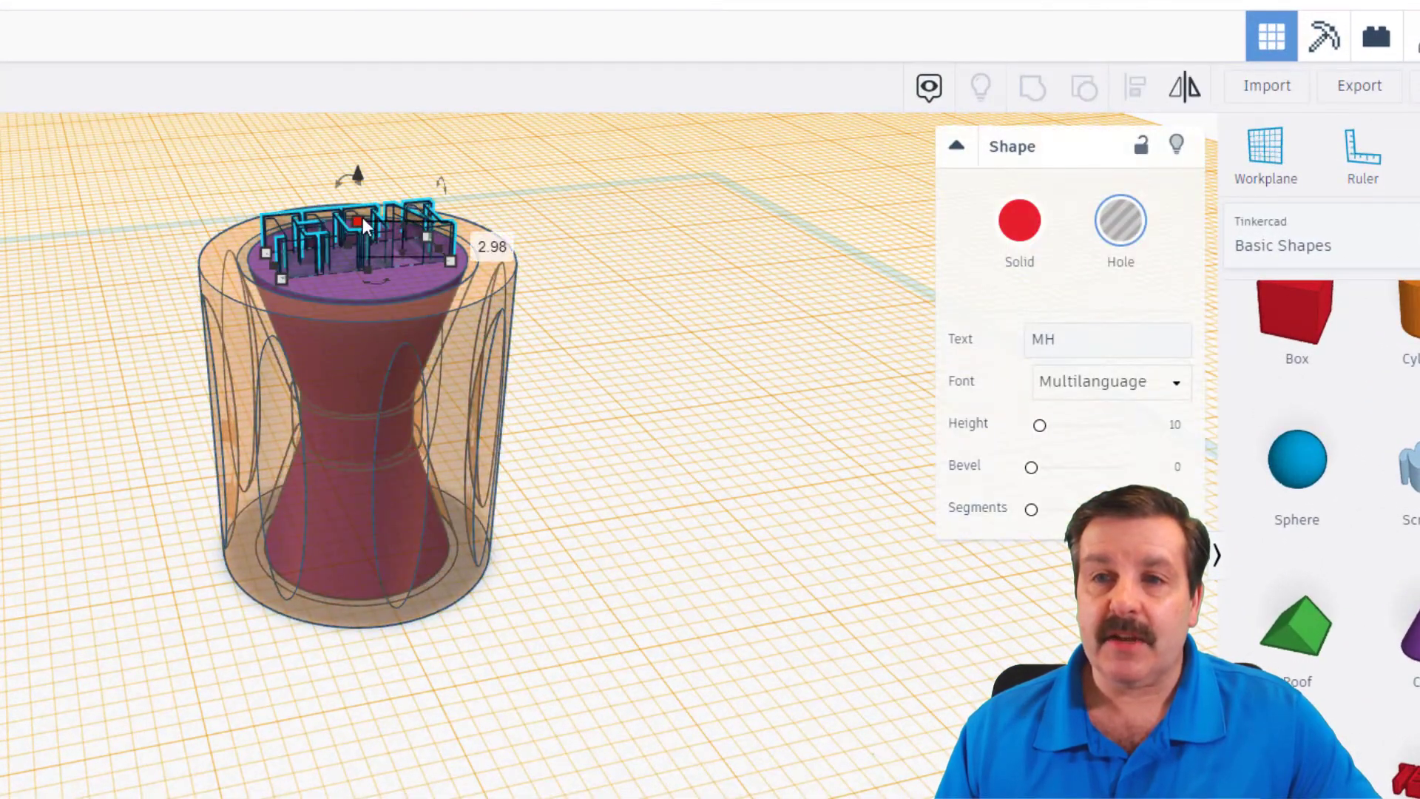
pyautogui.click(479, 244)
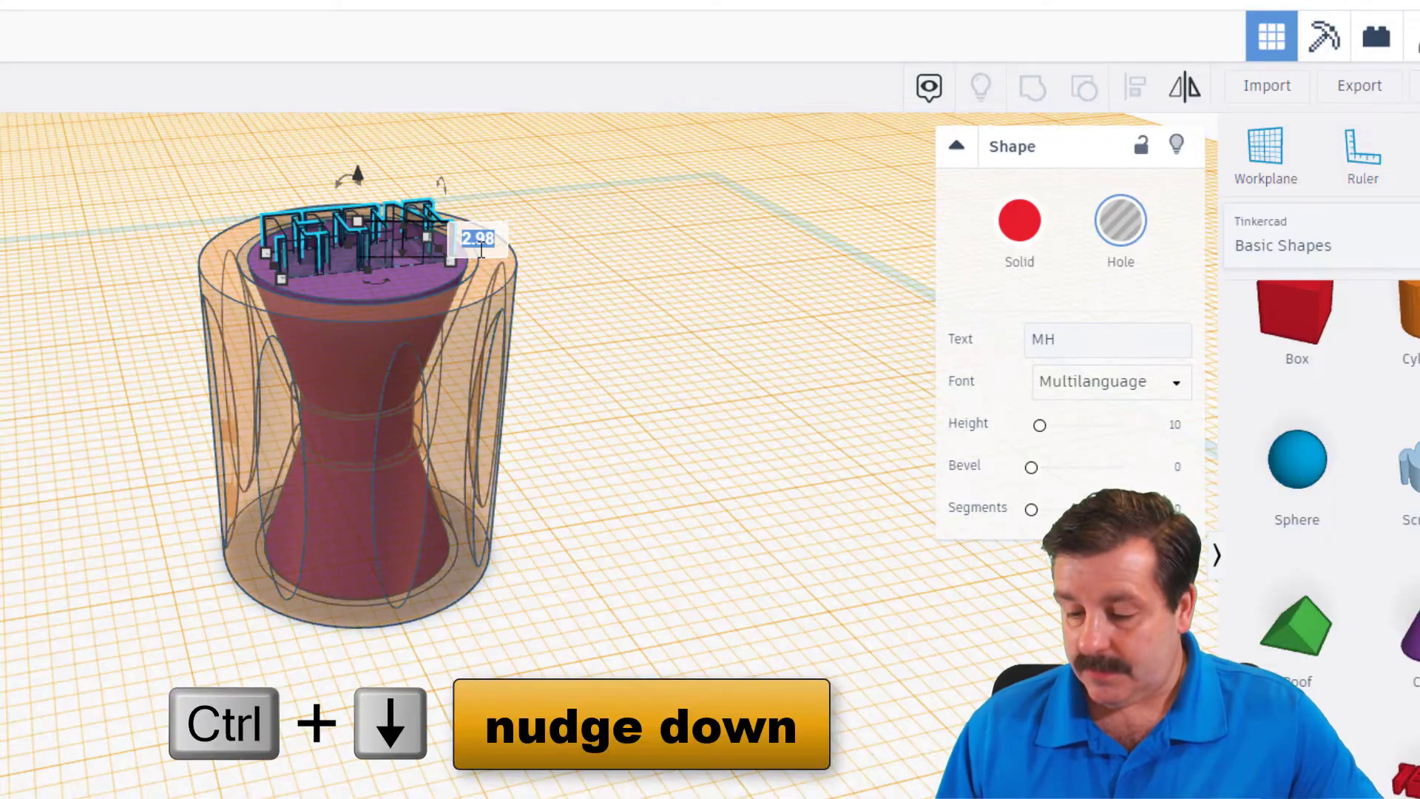
pyautogui.hotkey('ctrl', 'Down')
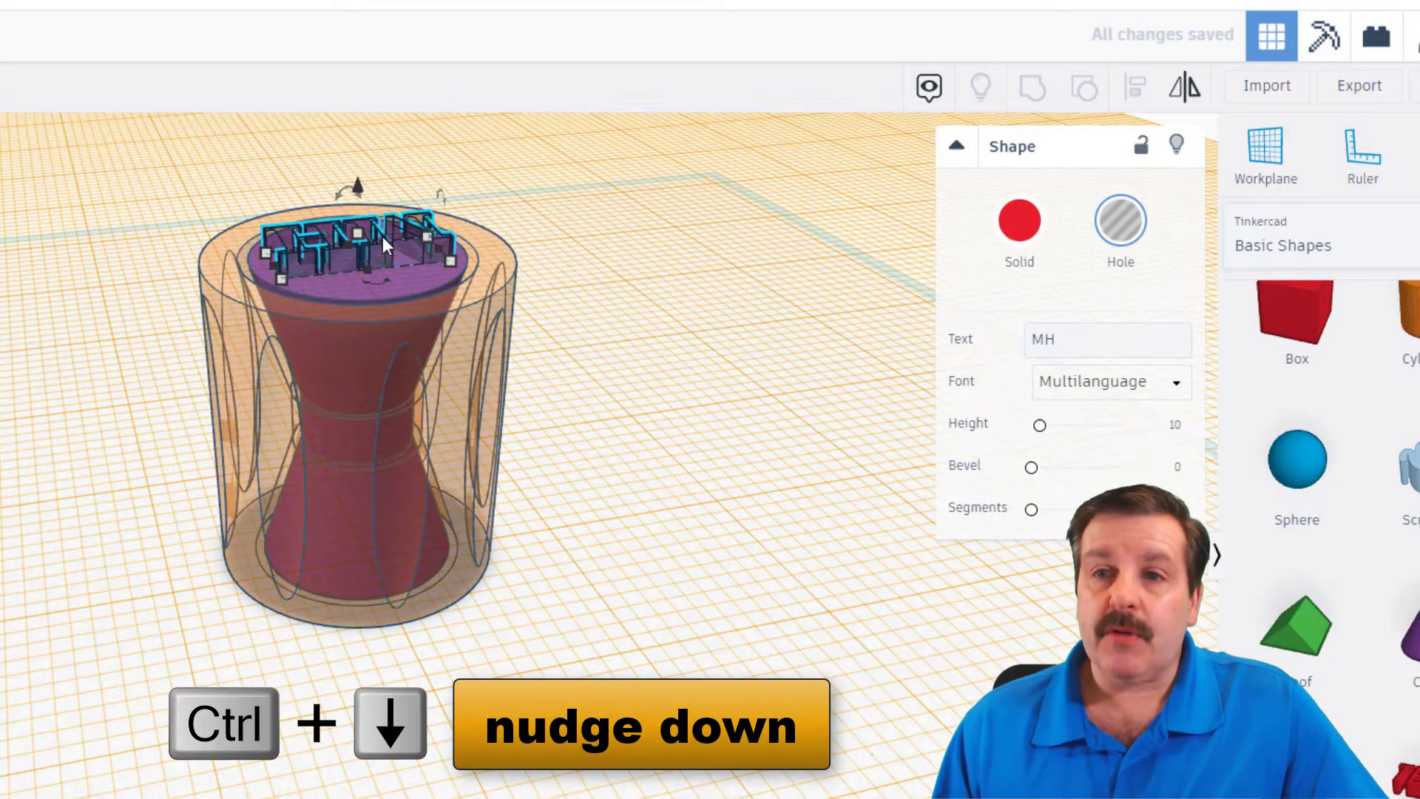
pyautogui.hotkey('ctrl', 'Down')
pyautogui.hotkey('ctrl', 'Down')
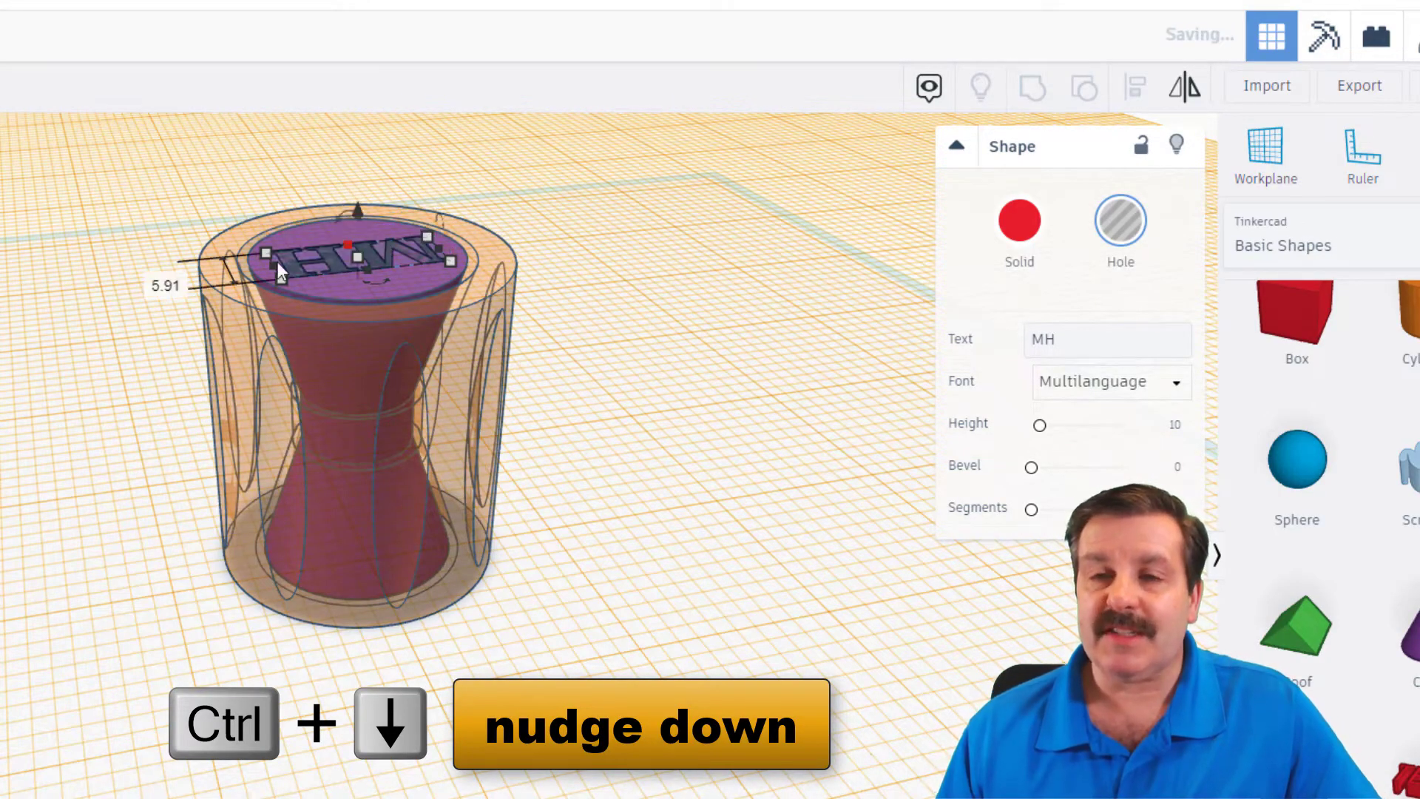
# - Group the MH hole, the hourglass and the outer cylinder into one solid so the initials are cut out
pyautogui.moveTo(443, 315); pyautogui.dragTo(462, 459, button='right')
pyautogui.moveTo(141, 577); pyautogui.dragTo(133, 650, button='right')
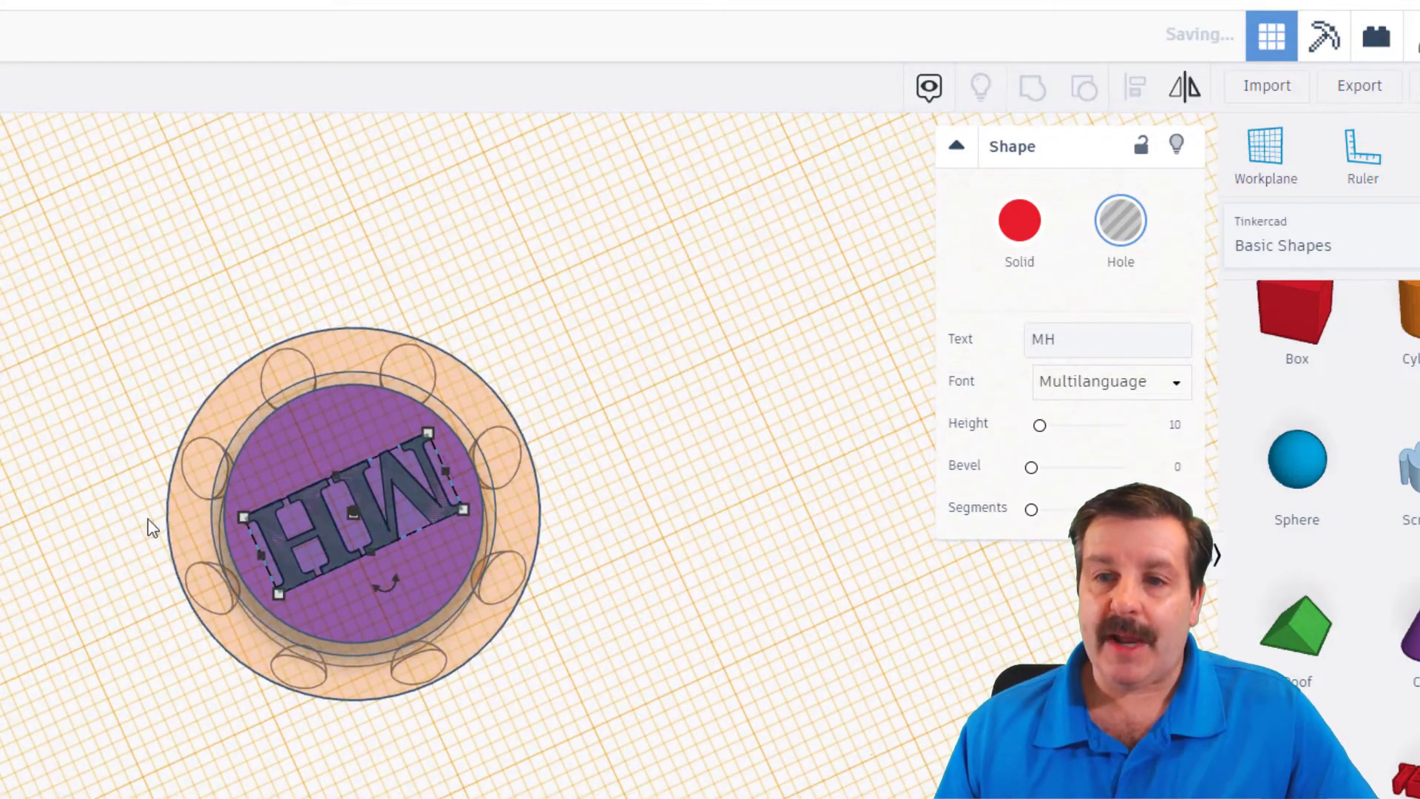
pyautogui.moveTo(592, 331); pyautogui.dragTo(198, 632)
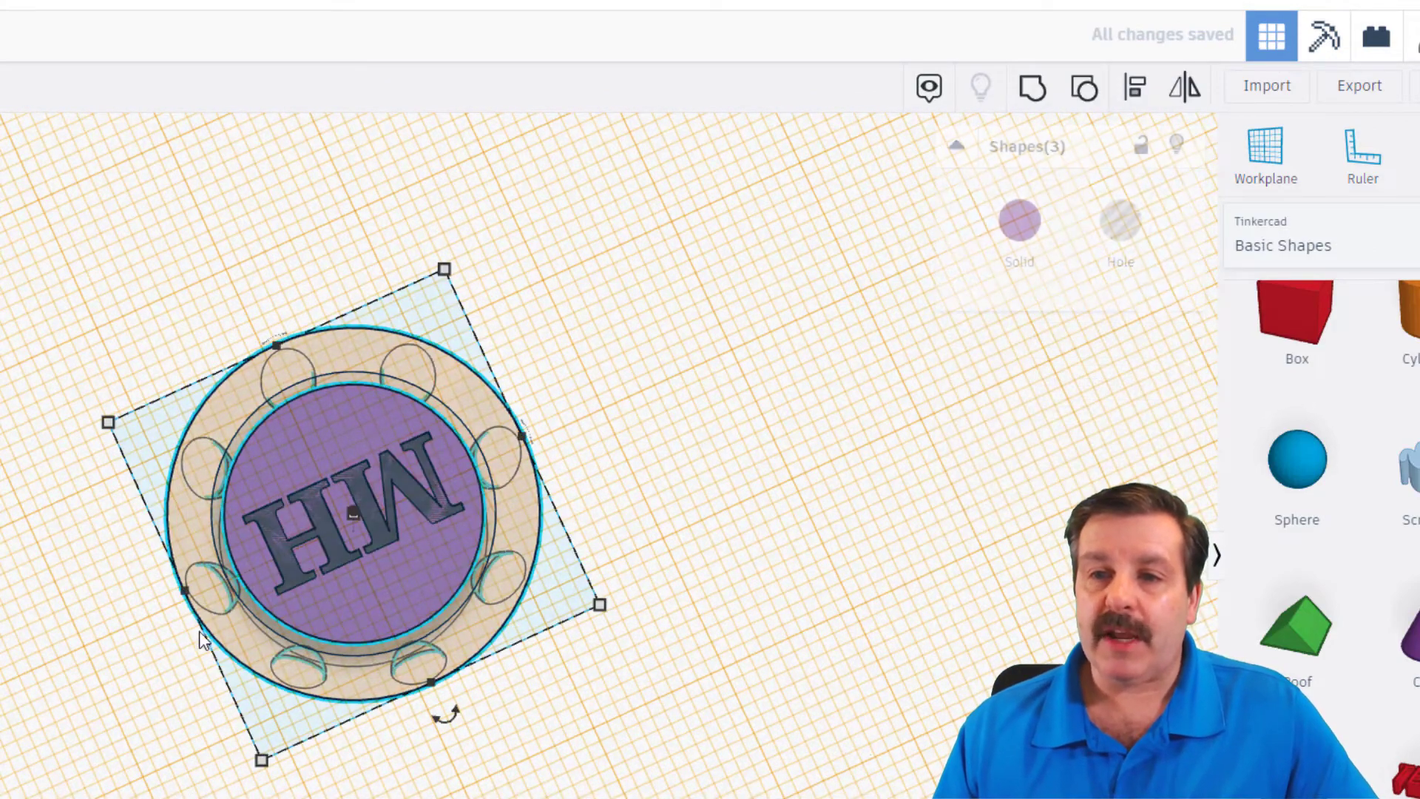
pyautogui.click(1032, 88)
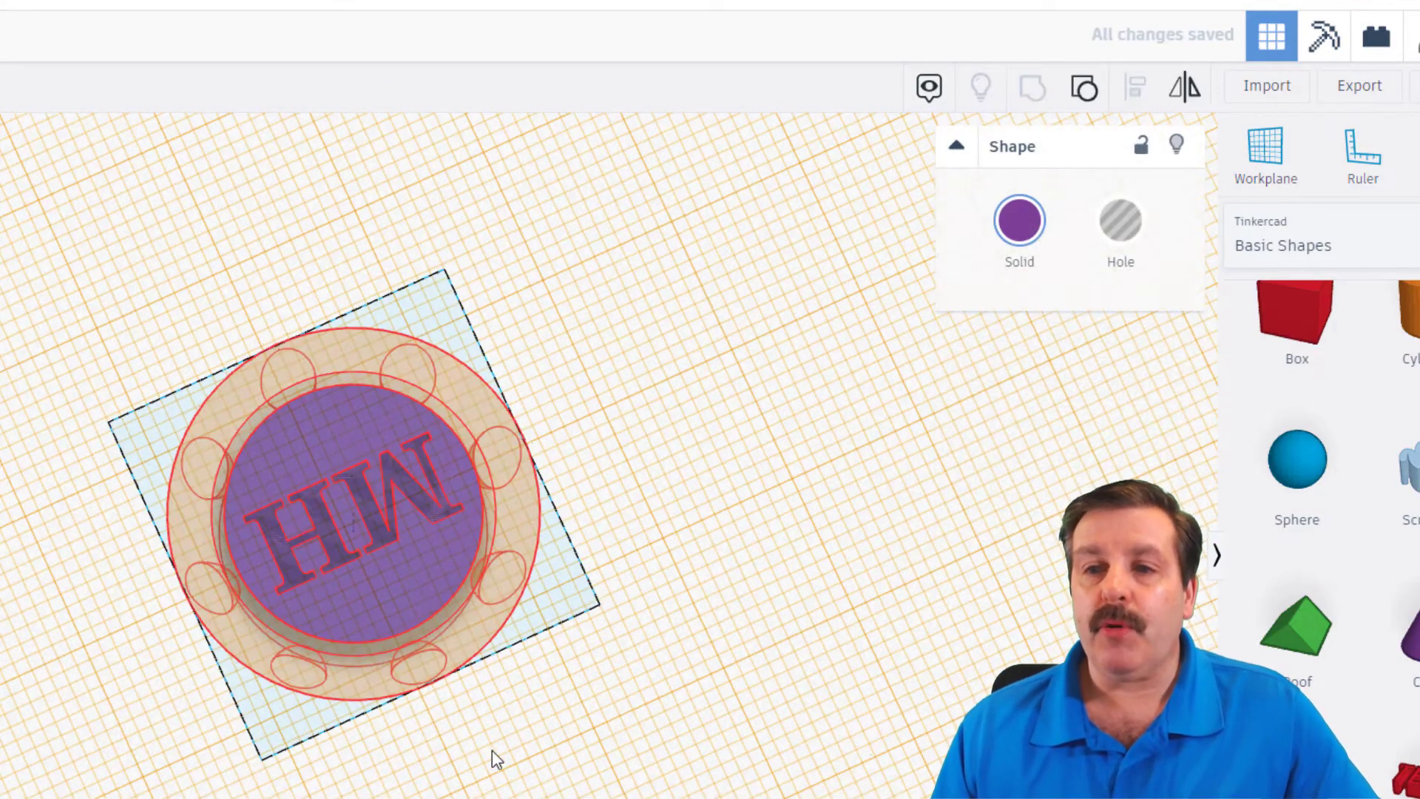
# - Move the workplane from the spinner's top face back to the original base grid
pyautogui.moveTo(490, 750); pyautogui.dragTo(1331, 260, button='right')
pyautogui.click(1248, 169)
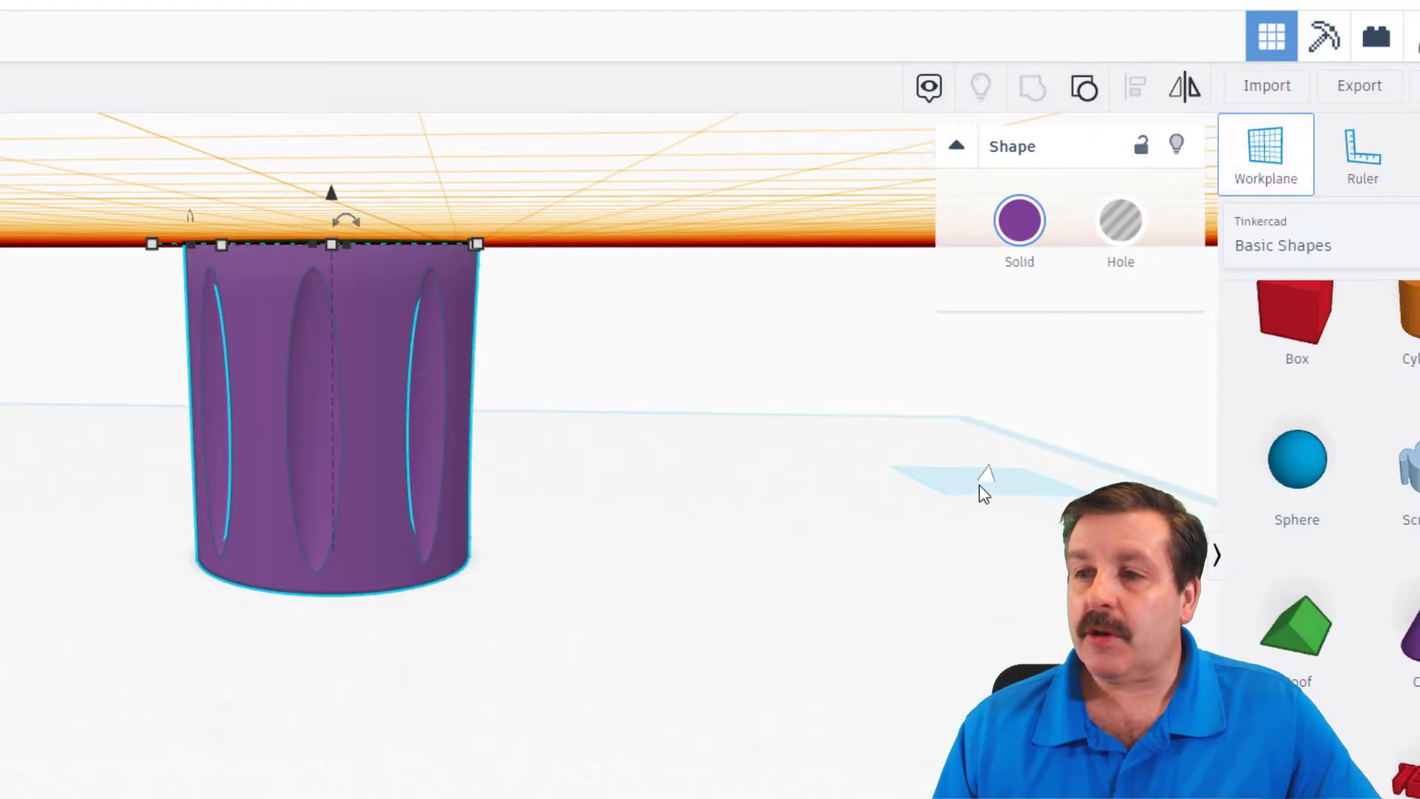
pyautogui.click(906, 475)
# - Export the selected spinner as an STL file named pip spinner mdh2 and save it in the stl folder
pyautogui.moveTo(875, 463); pyautogui.dragTo(1057, 577, button='right')
pyautogui.moveTo(52, 518); pyautogui.dragTo(563, 630, button='right')
pyautogui.click(1359, 87)
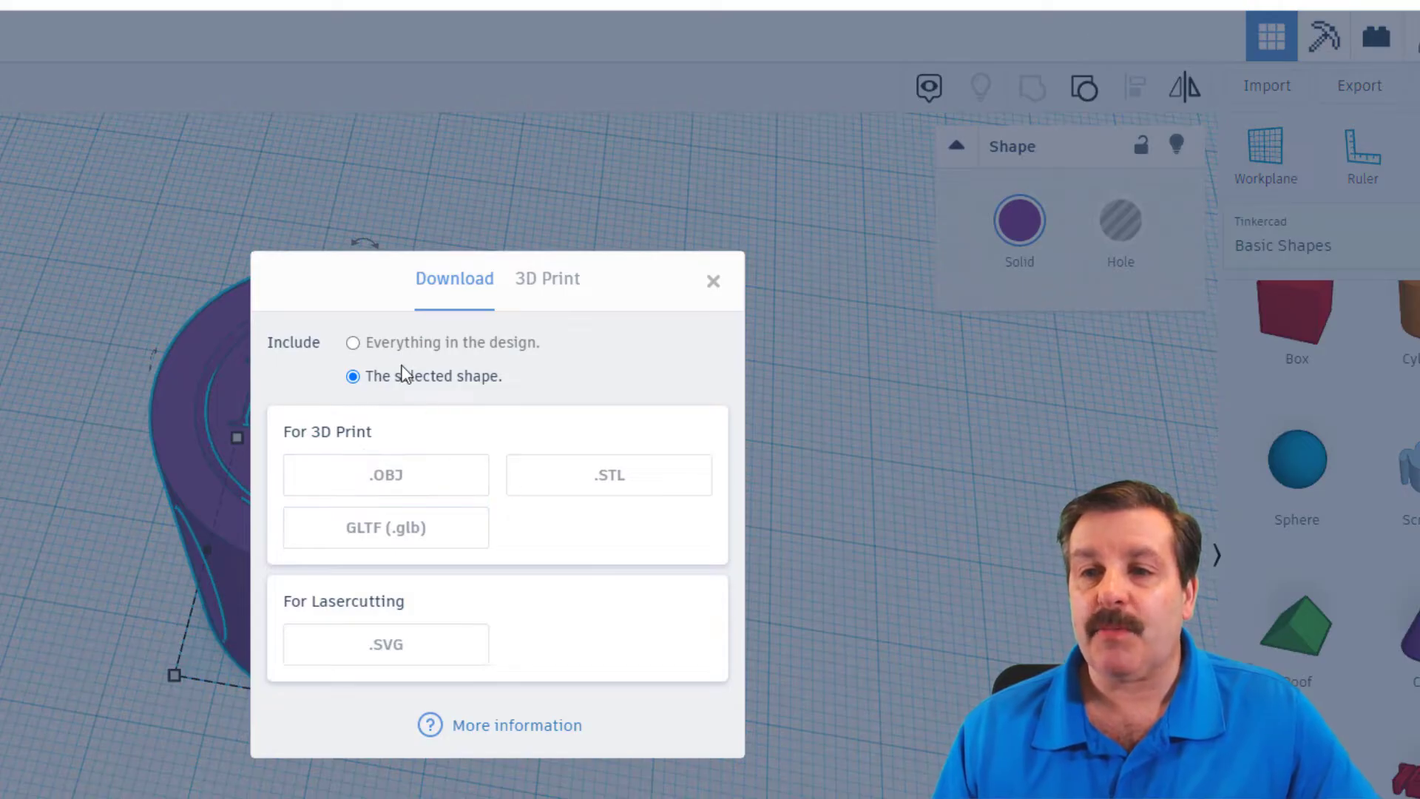
pyautogui.click(558, 485)
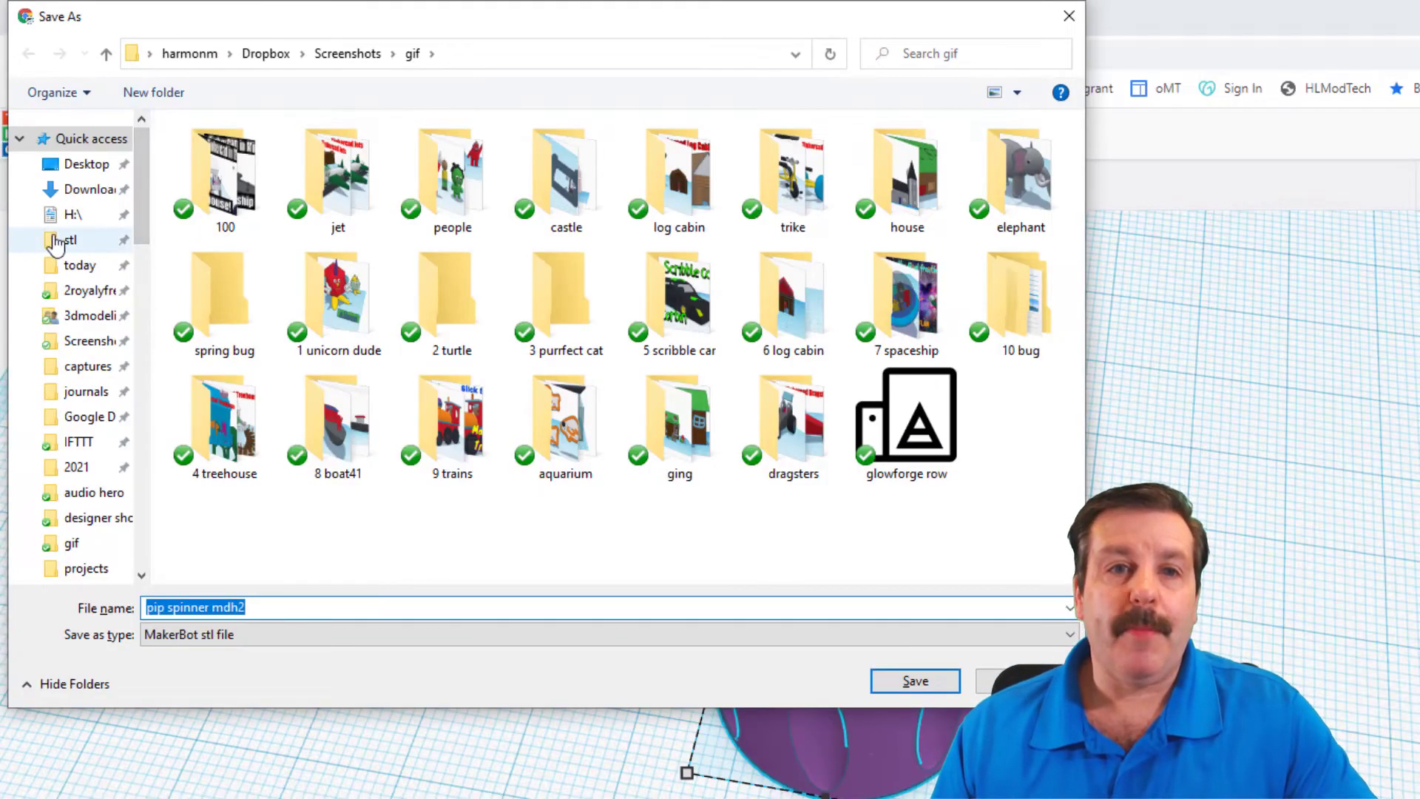
pyautogui.click(71, 241)
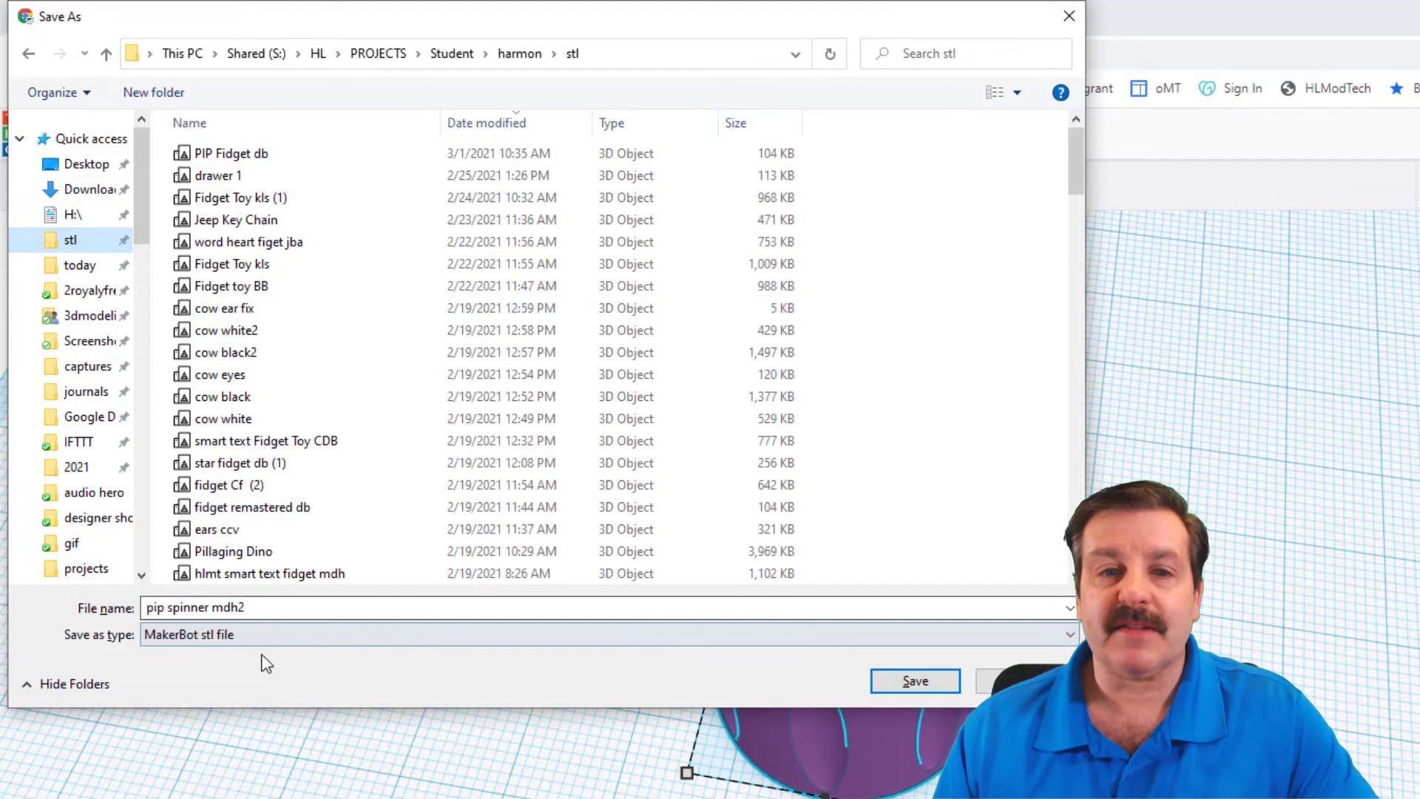
pyautogui.click(247, 607)
pyautogui.click(914, 680)
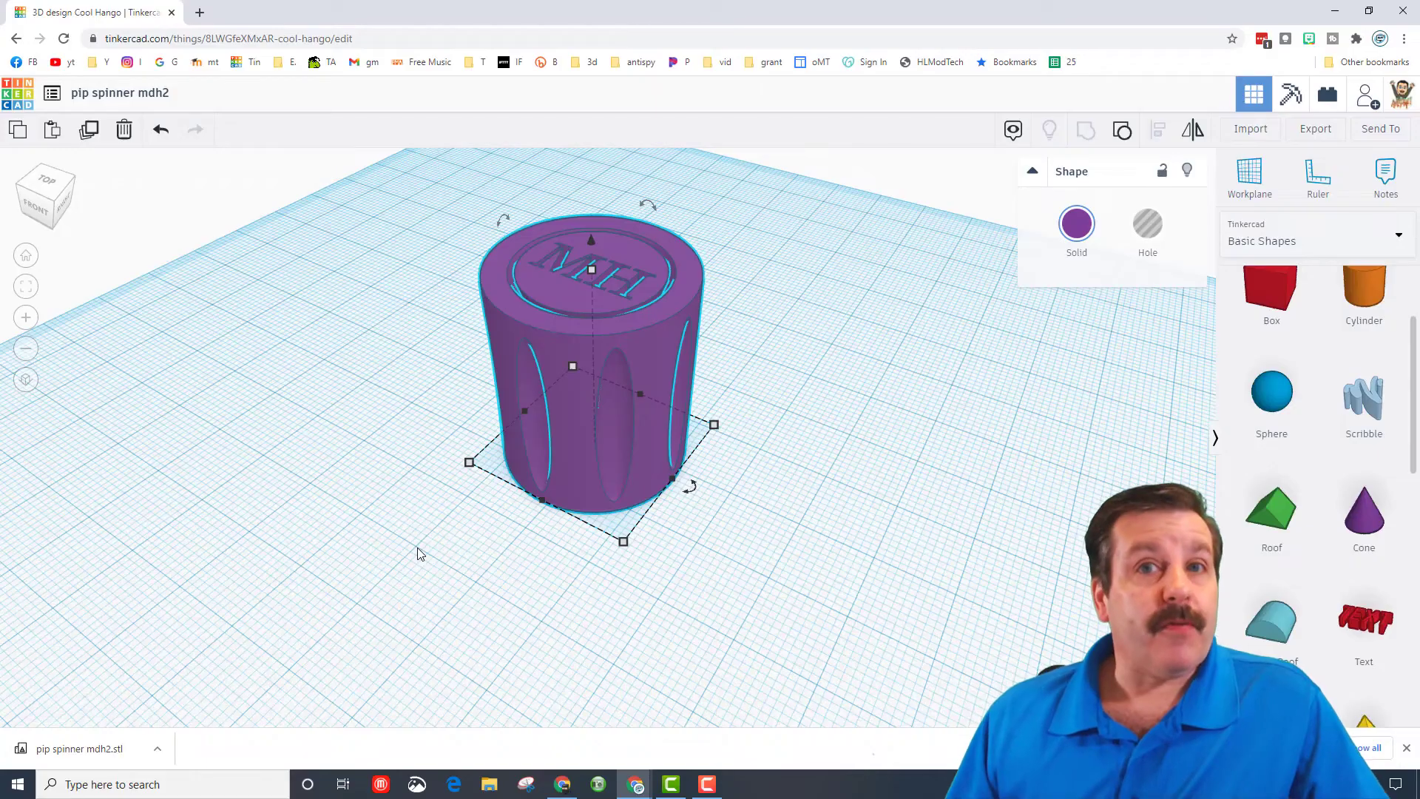
# - Check the finished spinner's base dimensions and overall height
pyautogui.moveTo(389, 523); pyautogui.dragTo(534, 412, button='right')
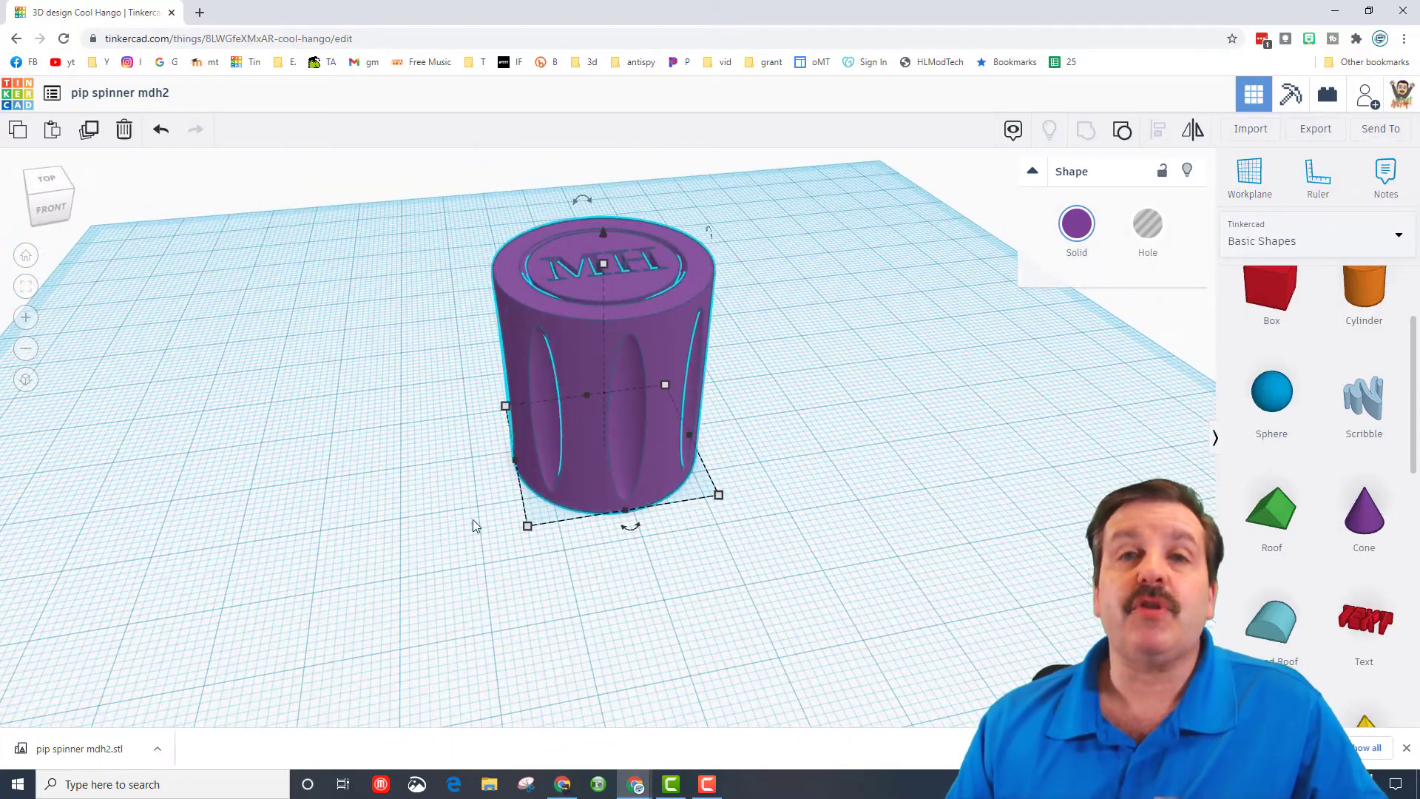
pyautogui.moveTo(400, 538); pyautogui.dragTo(552, 544, button='right')
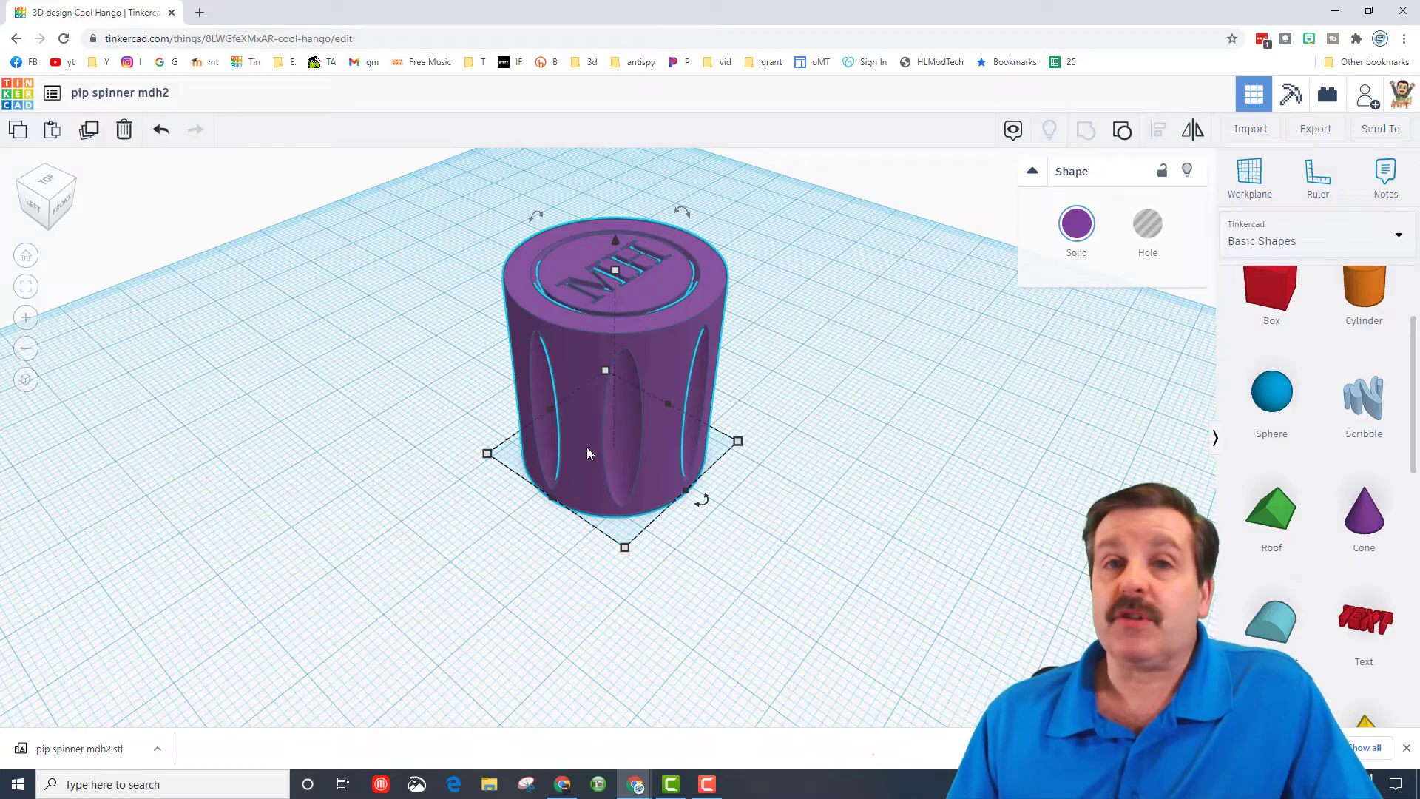
pyautogui.click(624, 547)
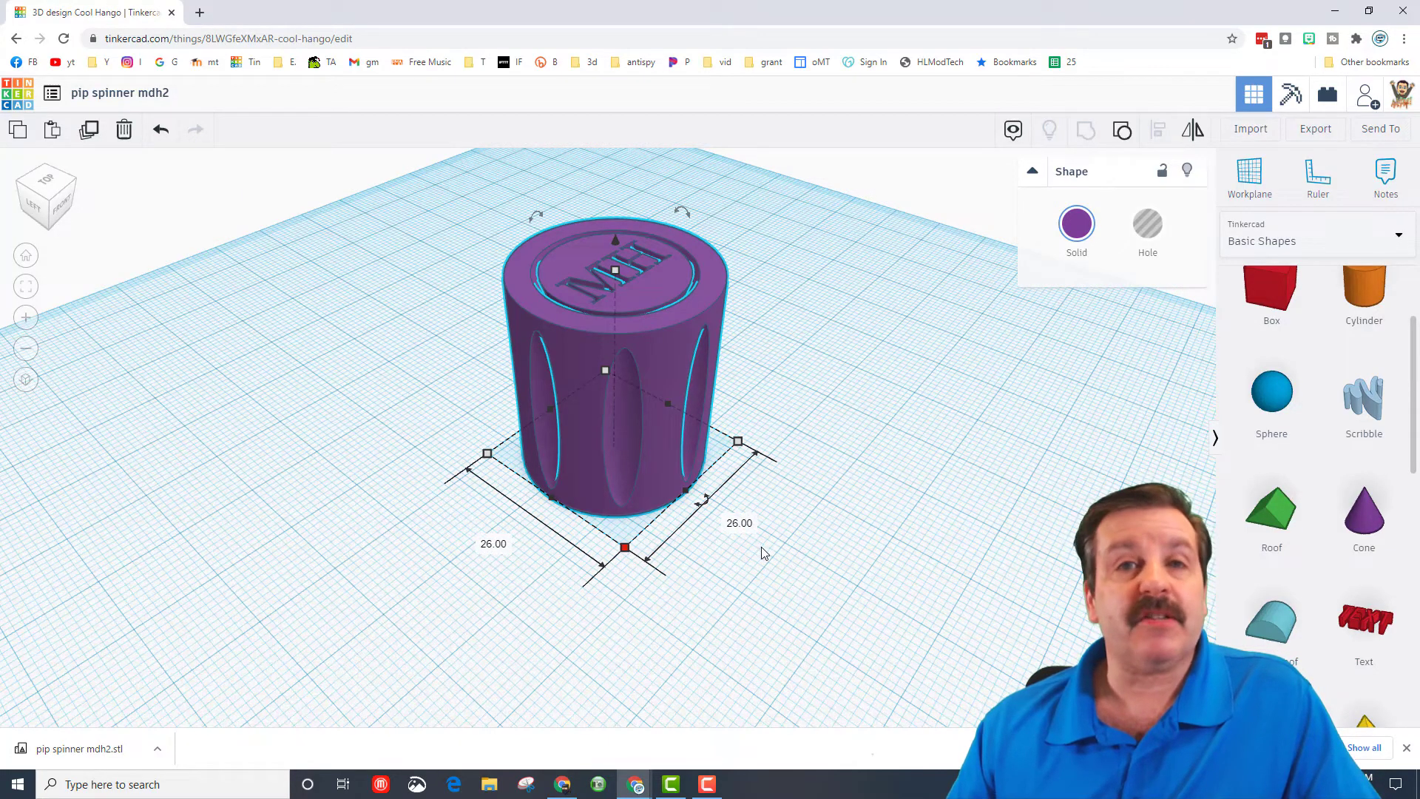
pyautogui.moveTo(617, 277)
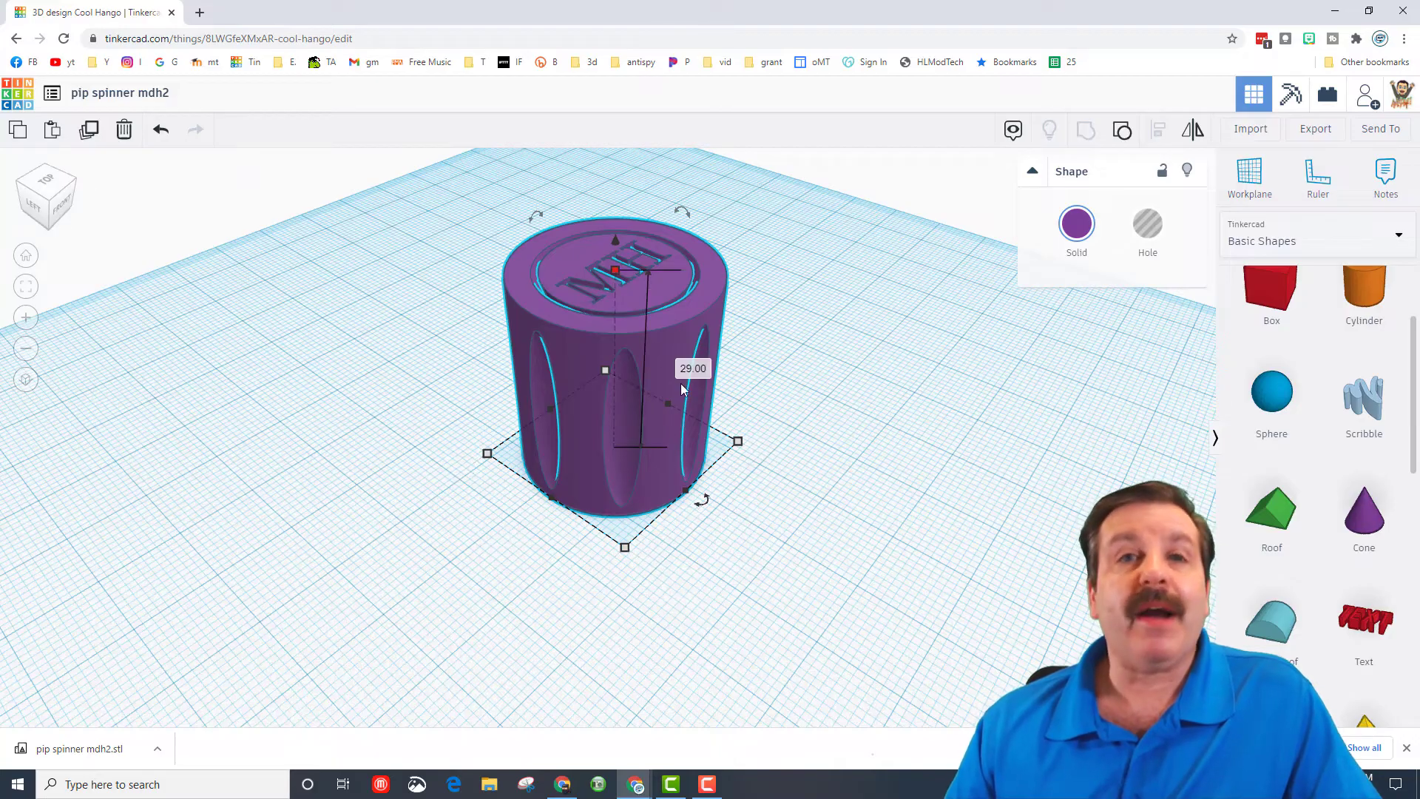